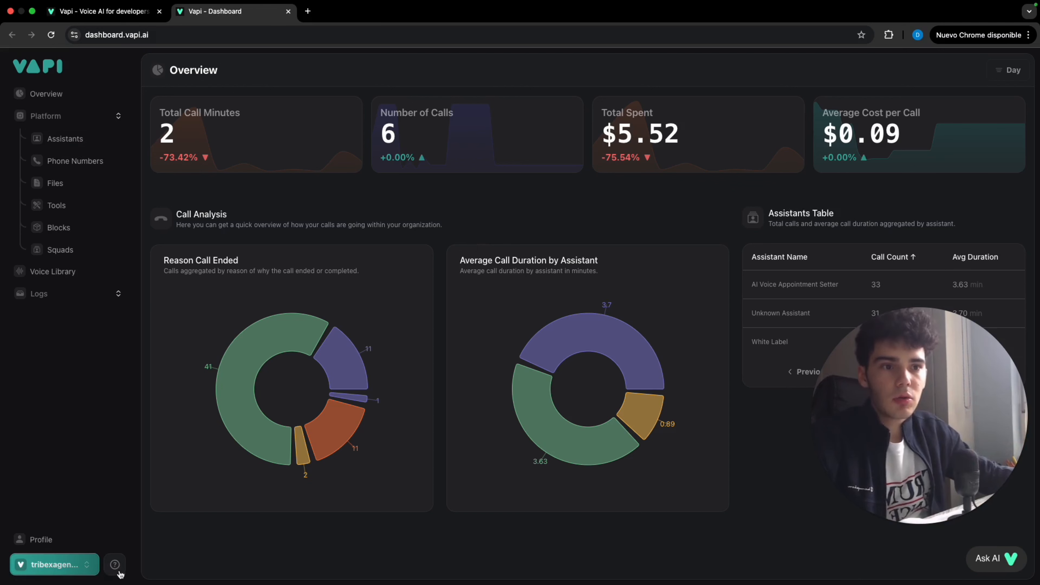
Step: Open the Create Assistant endpoint in the Vapi API documentation and launch its interactive request playground
{"action": "left_click", "coordinate": [115, 564]}
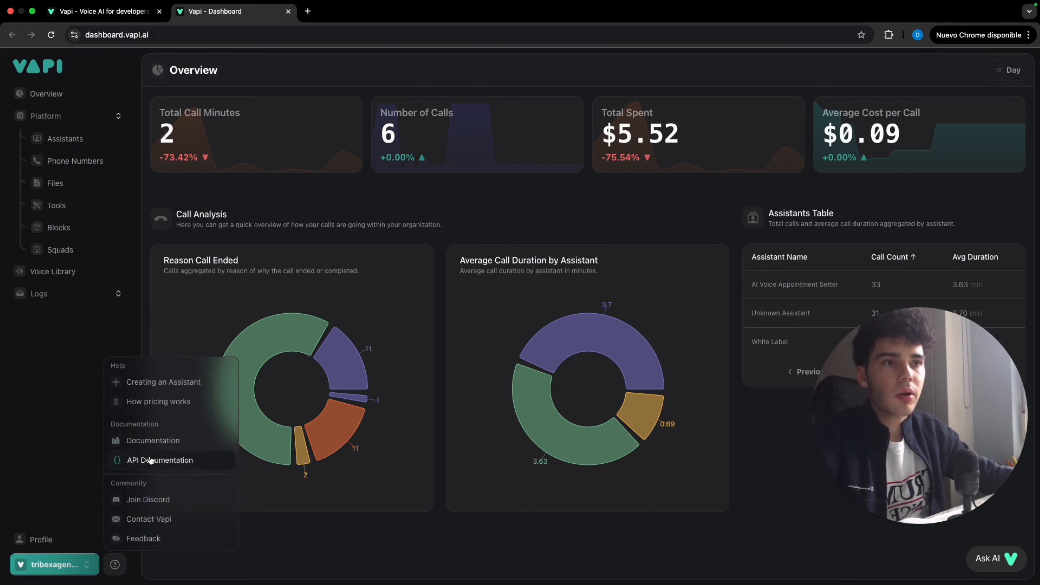
{"action": "left_click", "coordinate": [137, 460]}
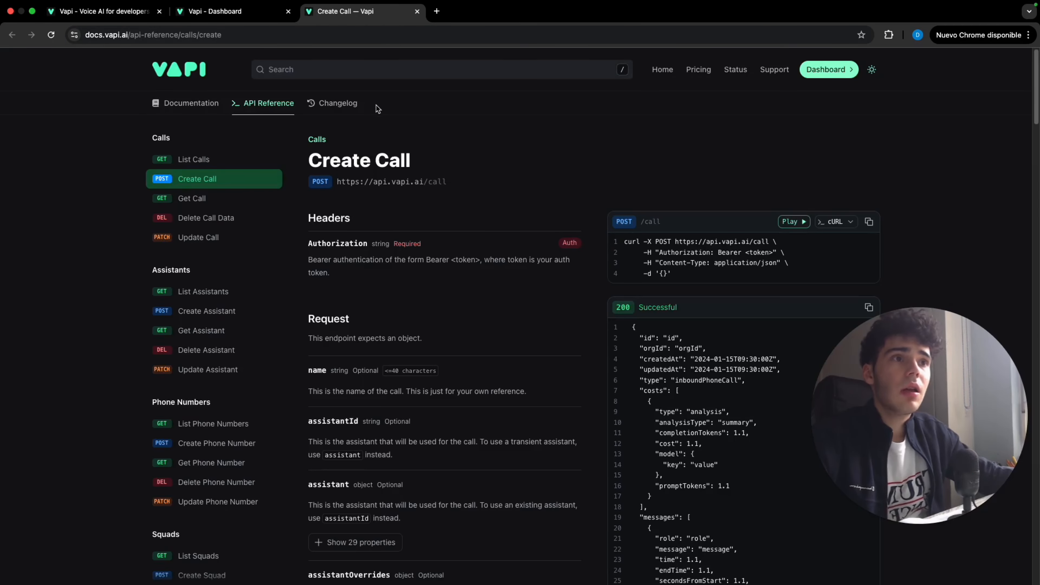
{"action": "scroll", "coordinate": [246, 241], "scroll_direction": "down", "scroll_amount": 2}
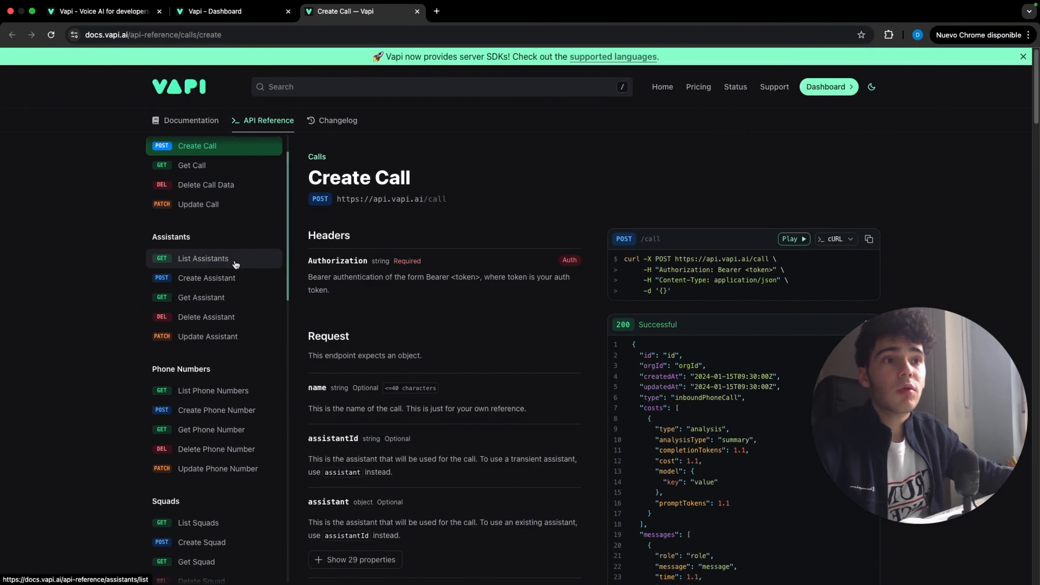
{"action": "left_click", "coordinate": [238, 277]}
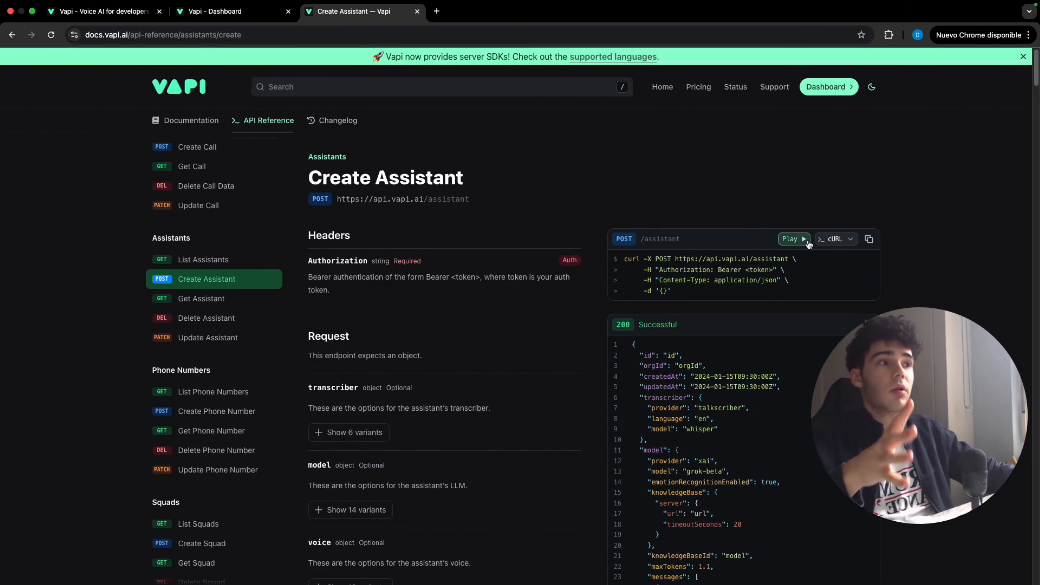
{"action": "left_click", "coordinate": [799, 240]}
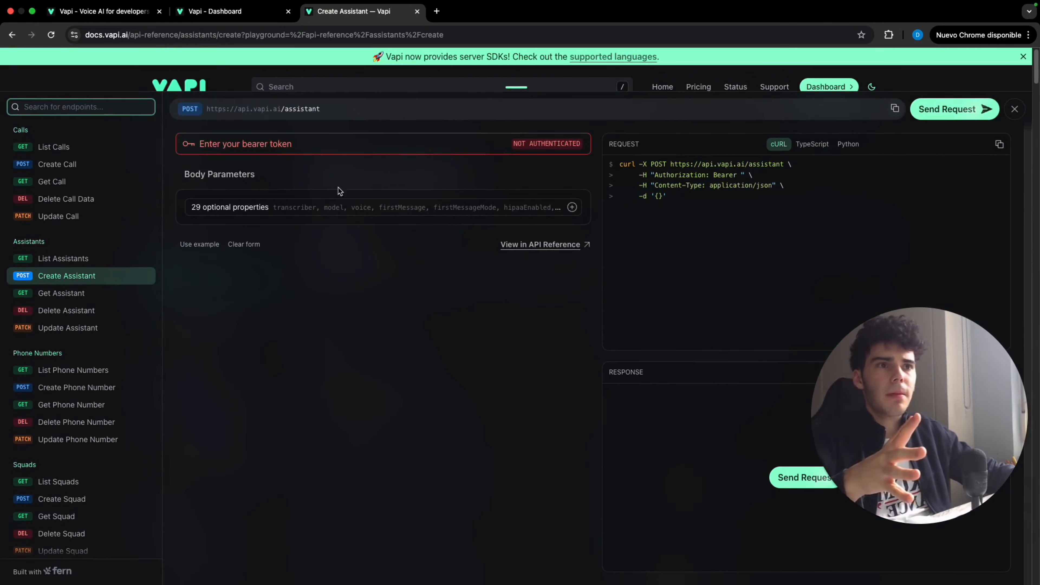
Step: Add the transcriber property to the assistant's body parameters with Deepgram as its provider
{"action": "left_click", "coordinate": [337, 205]}
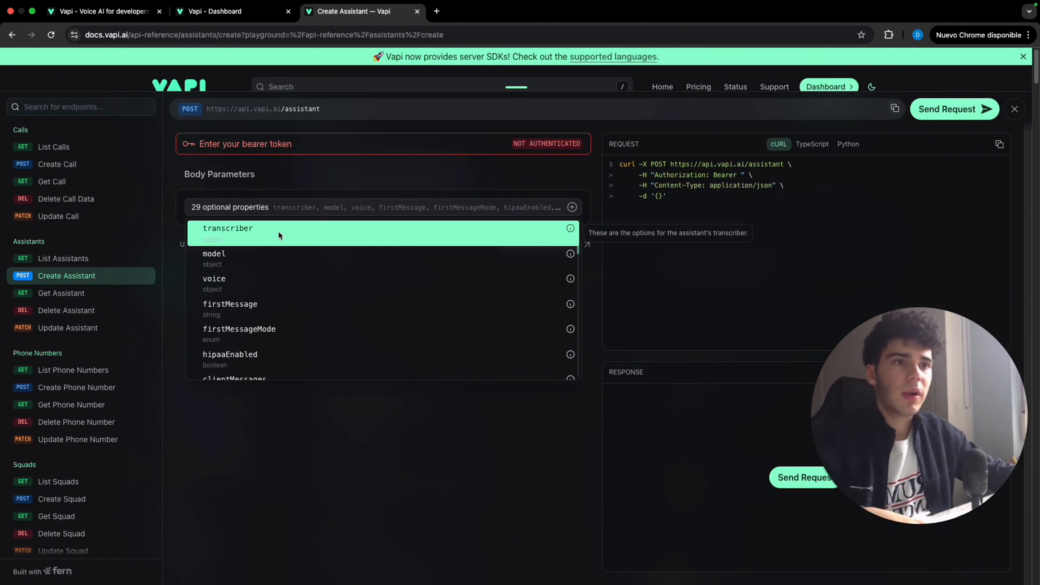
{"action": "left_click", "coordinate": [279, 231]}
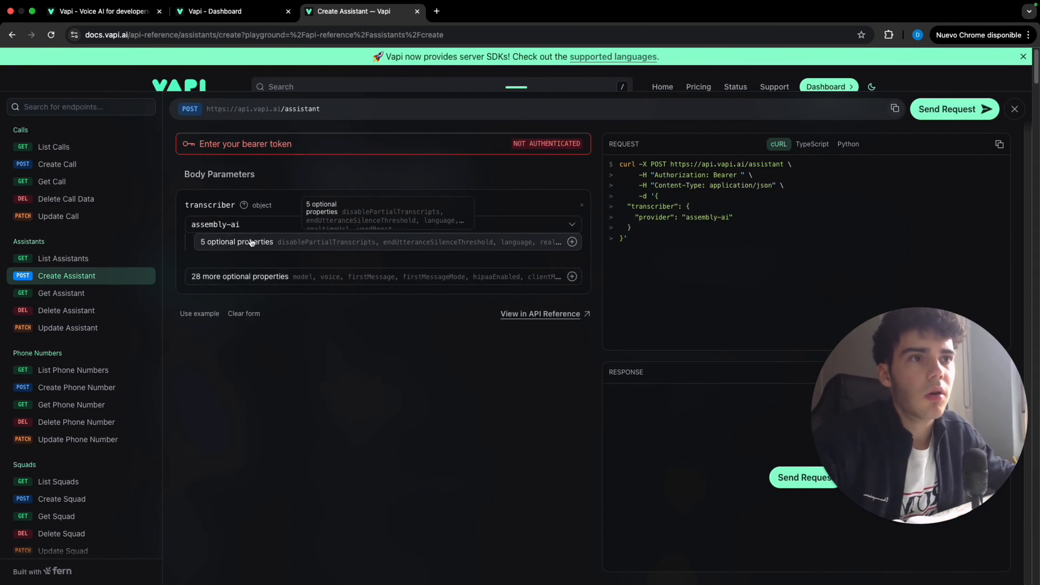
{"action": "left_click", "coordinate": [250, 225]}
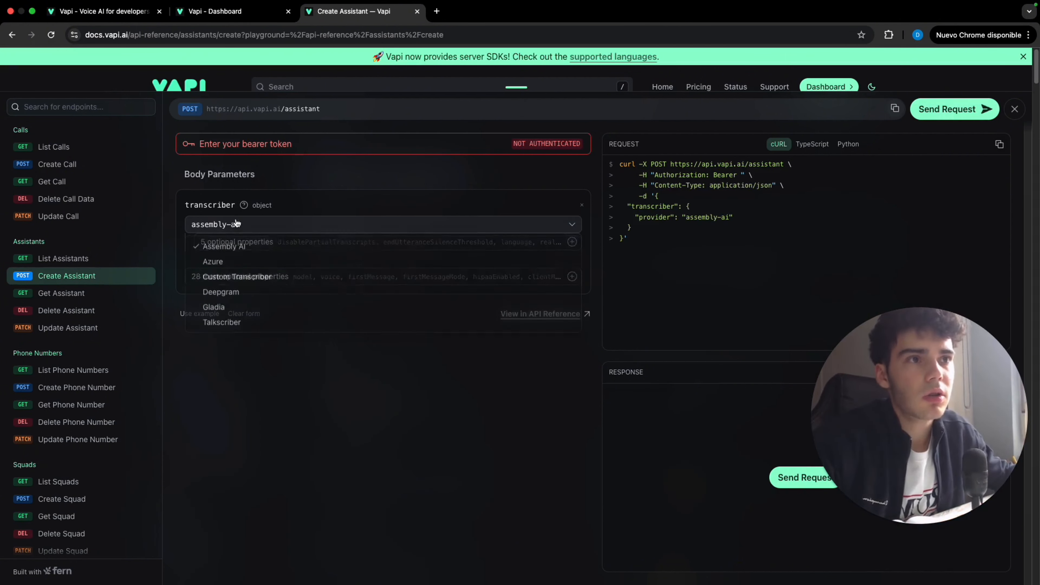
{"action": "left_click", "coordinate": [254, 291]}
Step: Add the model property to the Deepgram transcriber and set it to nova-2
{"action": "left_click", "coordinate": [282, 247]}
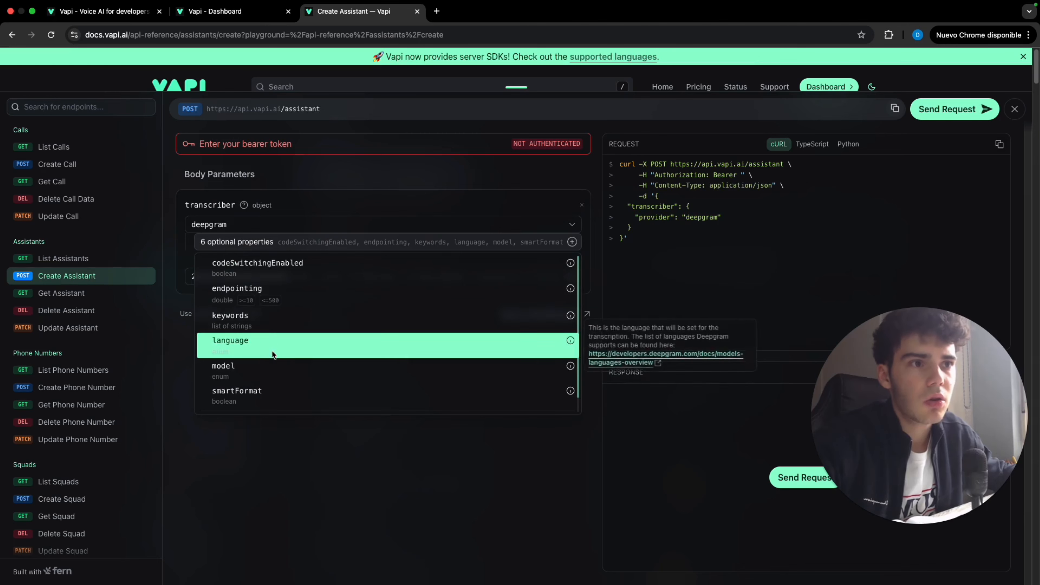
{"action": "left_click", "coordinate": [274, 366]}
{"action": "left_click", "coordinate": [451, 242]}
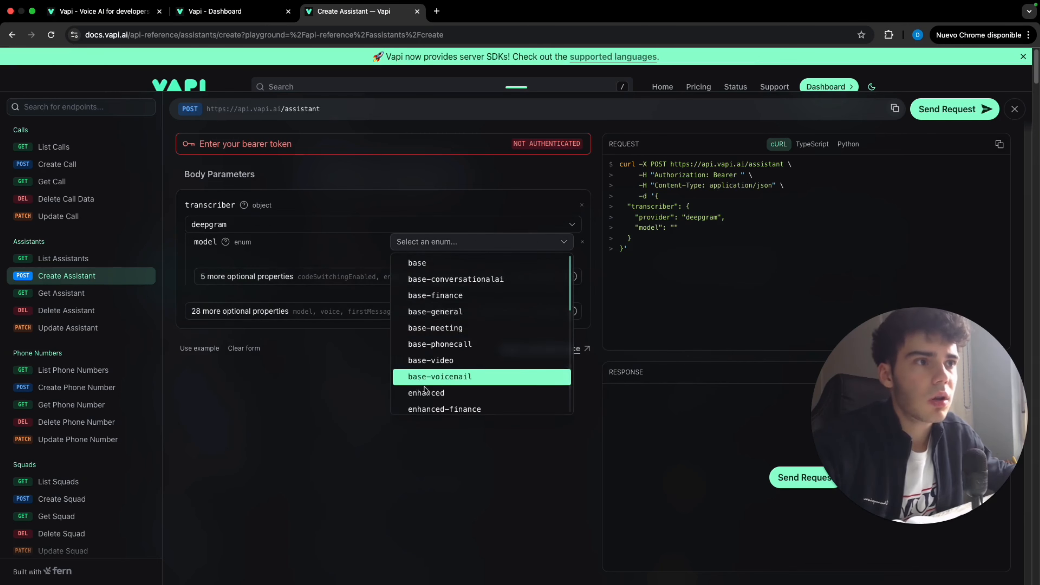
{"action": "scroll", "coordinate": [442, 287], "scroll_direction": "down", "scroll_amount": 5}
{"action": "scroll", "coordinate": [441, 289], "scroll_direction": "up", "scroll_amount": 3}
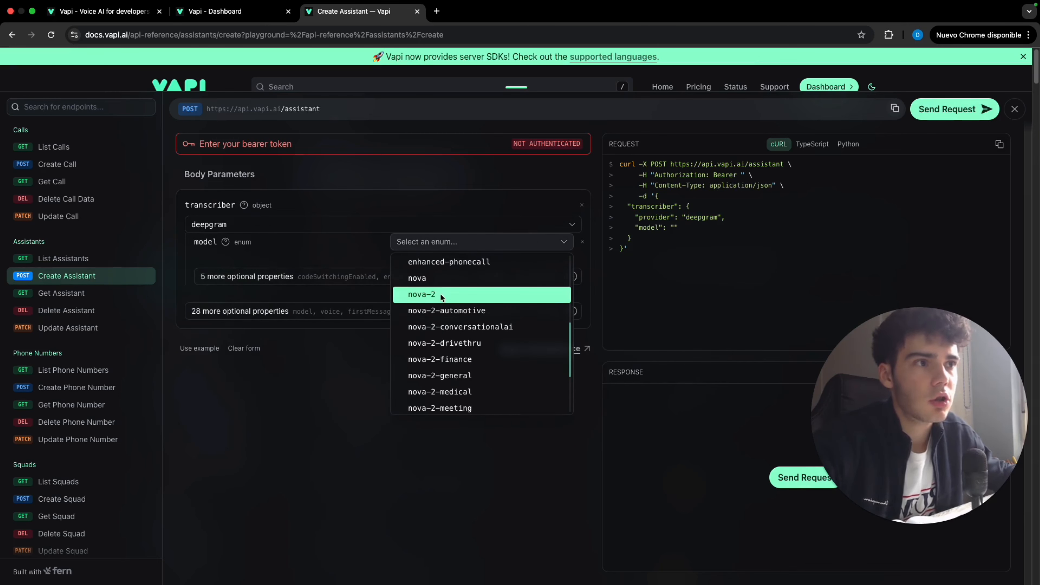
{"action": "left_click", "coordinate": [440, 293]}
Step: Add the language property to the Deepgram transcriber and set it to en
{"action": "left_click", "coordinate": [324, 277]}
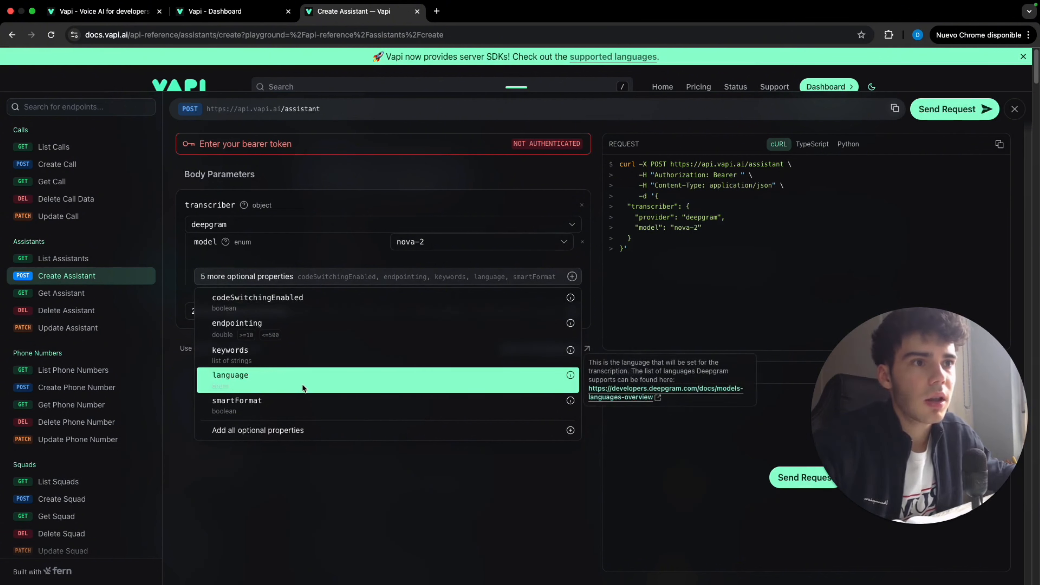
{"action": "left_click", "coordinate": [301, 384]}
{"action": "left_click", "coordinate": [434, 242]}
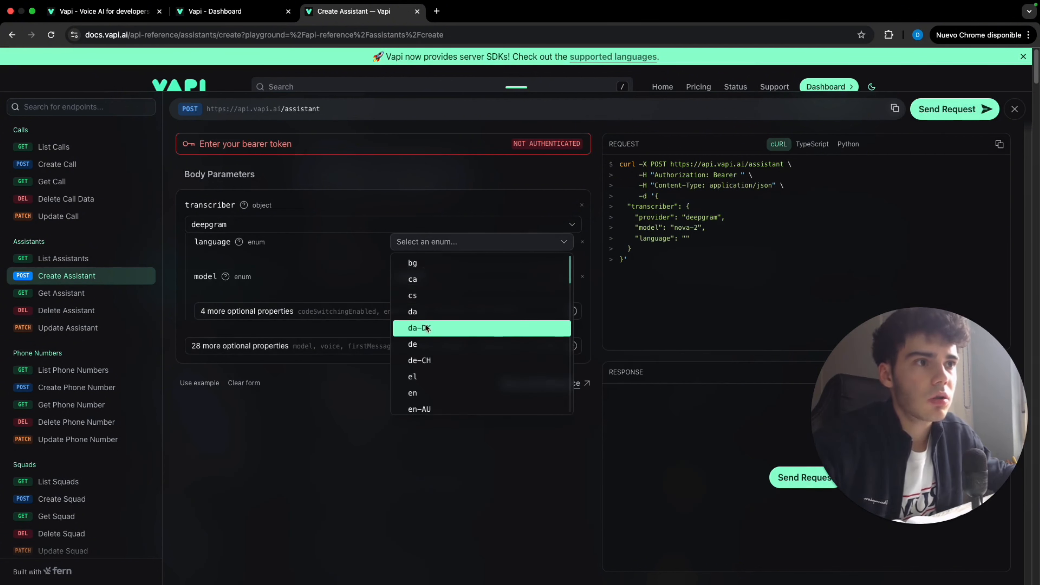
{"action": "left_click", "coordinate": [429, 391]}
Step: Add the model object to the body parameters with OpenAI as provider and gpt-4o-mini as its model
{"action": "left_click", "coordinate": [287, 346]}
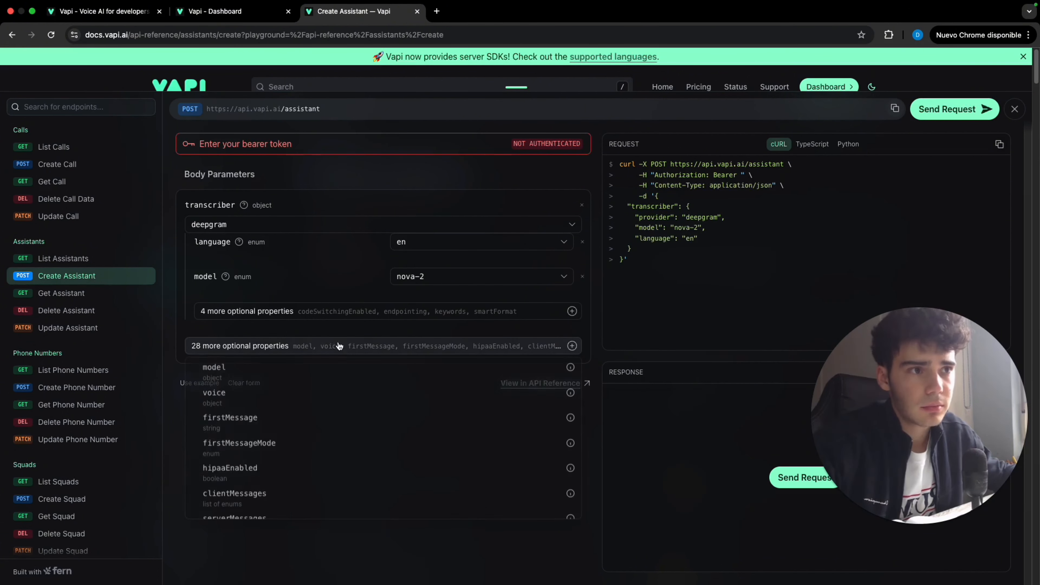
{"action": "left_click", "coordinate": [266, 374]}
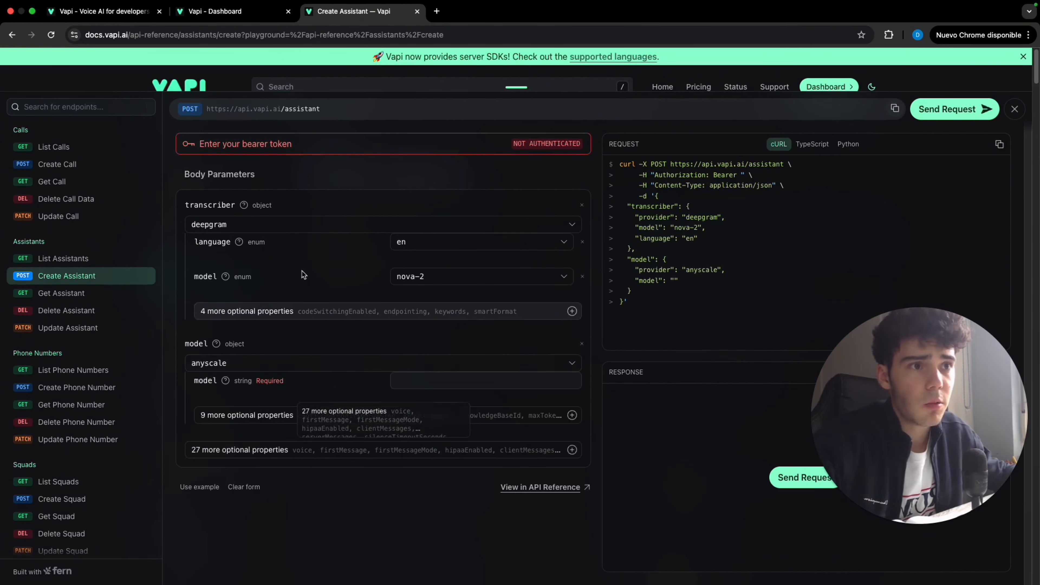
{"action": "left_click", "coordinate": [289, 363]}
{"action": "scroll", "coordinate": [258, 454], "scroll_direction": "down", "scroll_amount": 2}
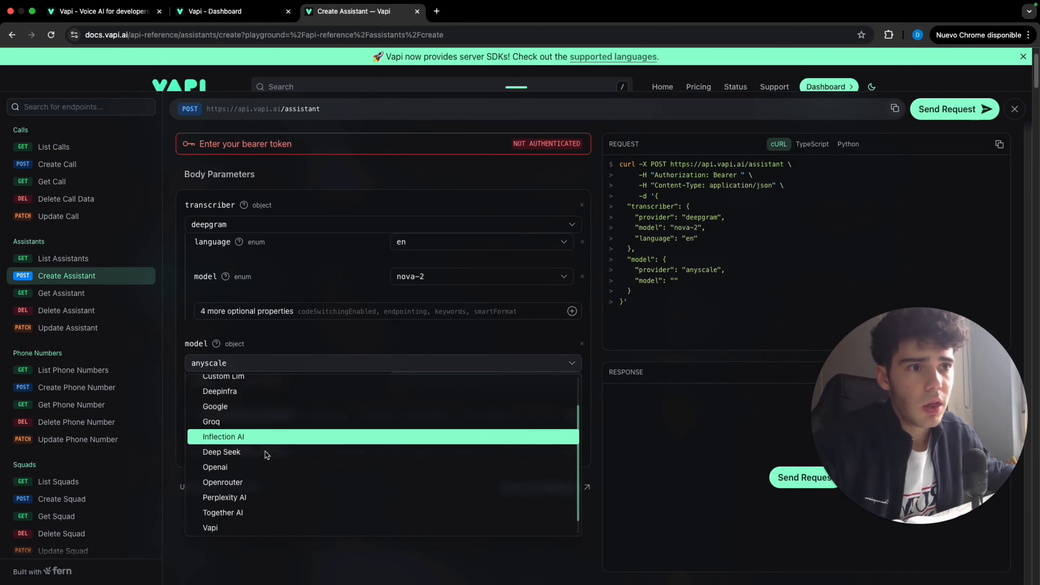
{"action": "left_click", "coordinate": [253, 463]}
{"action": "left_click", "coordinate": [434, 380]}
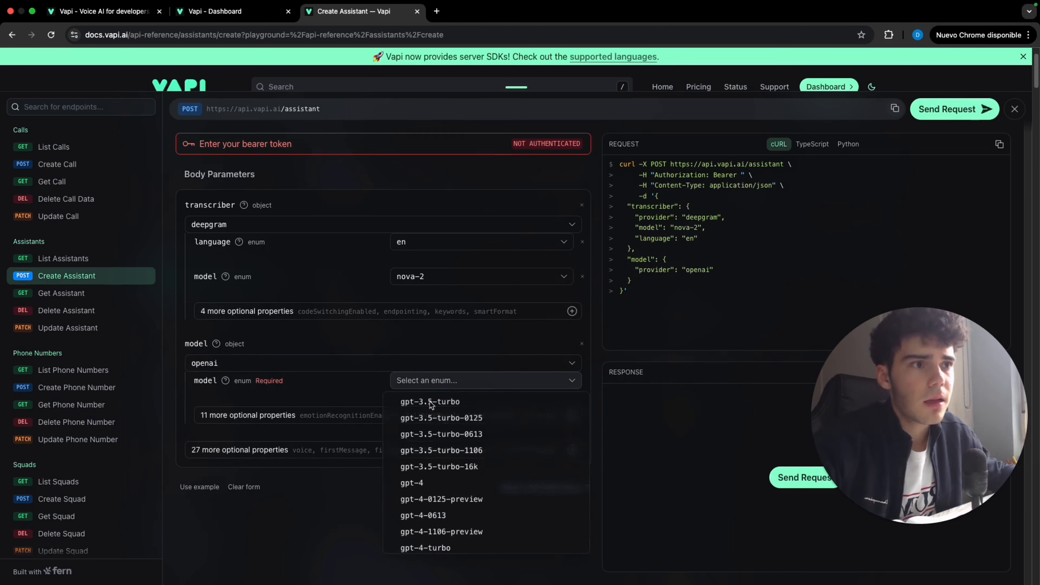
{"action": "scroll", "coordinate": [443, 430], "scroll_direction": "down", "scroll_amount": 5}
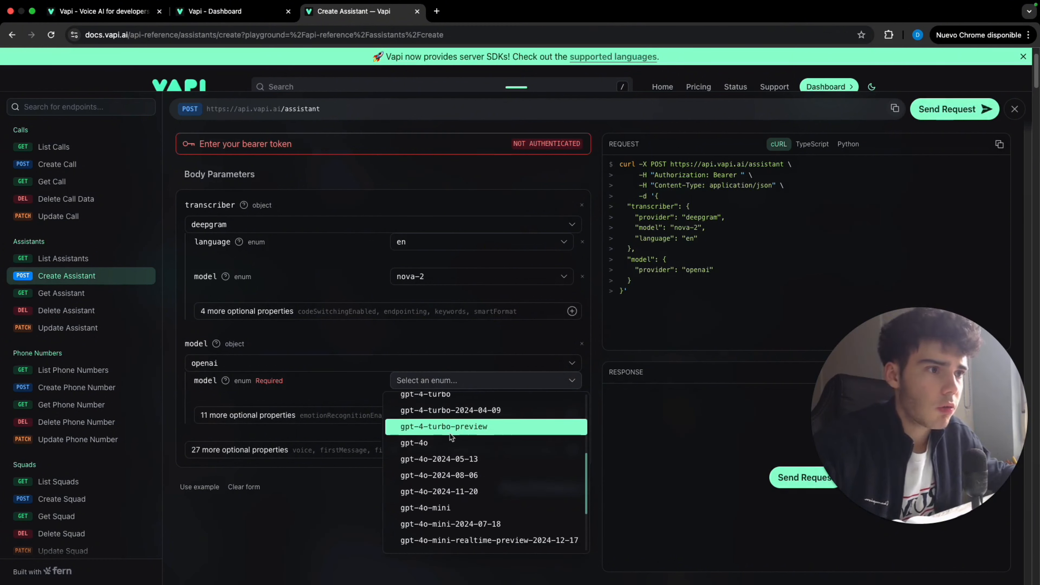
{"action": "left_click", "coordinate": [470, 505]}
Step: Add the maxTokens property to the OpenAI model and set it to 1000
{"action": "left_click", "coordinate": [340, 416]}
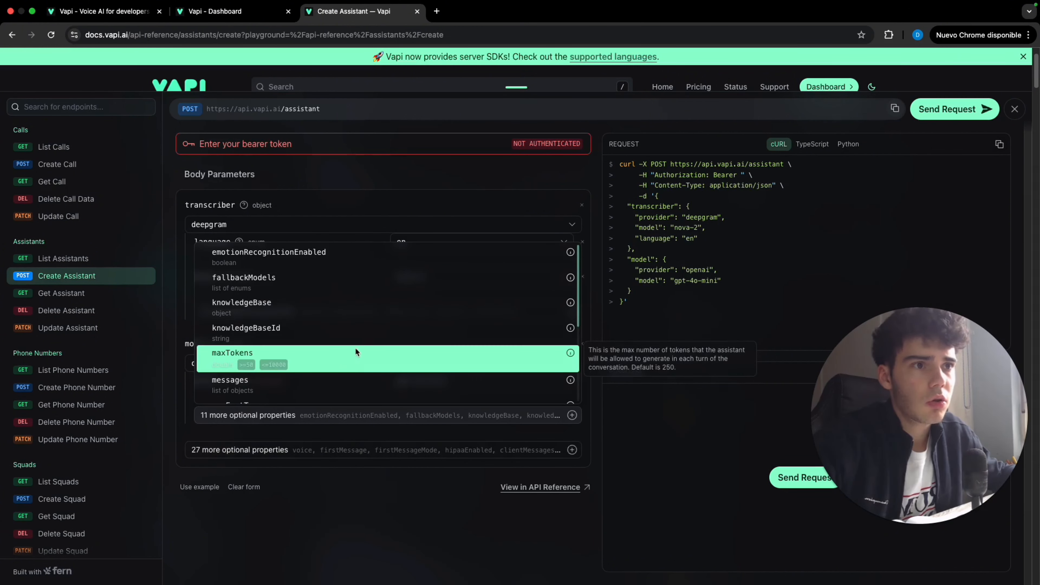
{"action": "left_click", "coordinate": [371, 353]}
{"action": "left_click", "coordinate": [496, 416]}
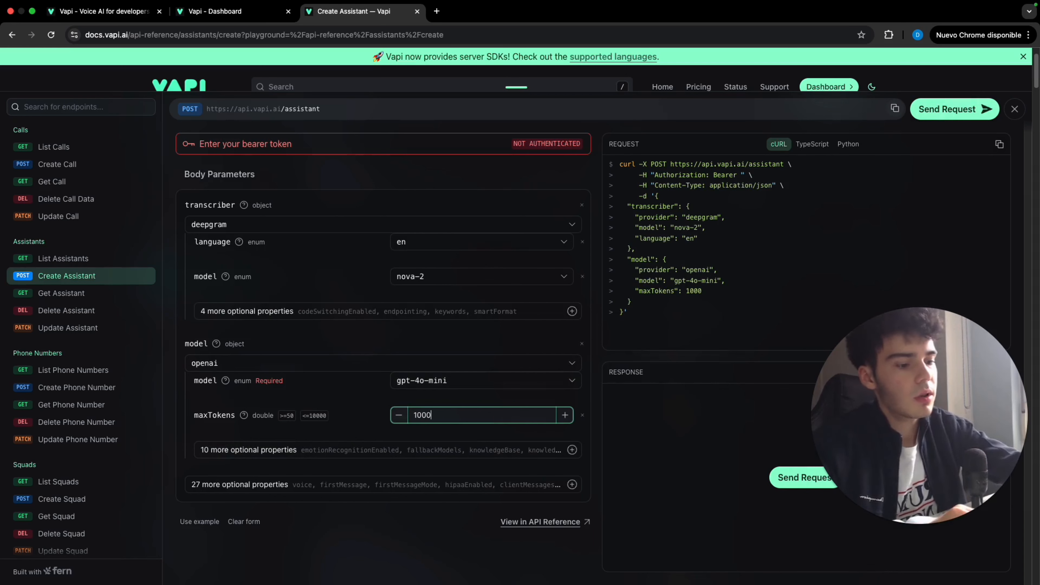
Step: Add the temperature property to the OpenAI model and set it to 0.2
{"action": "left_click", "coordinate": [481, 450]}
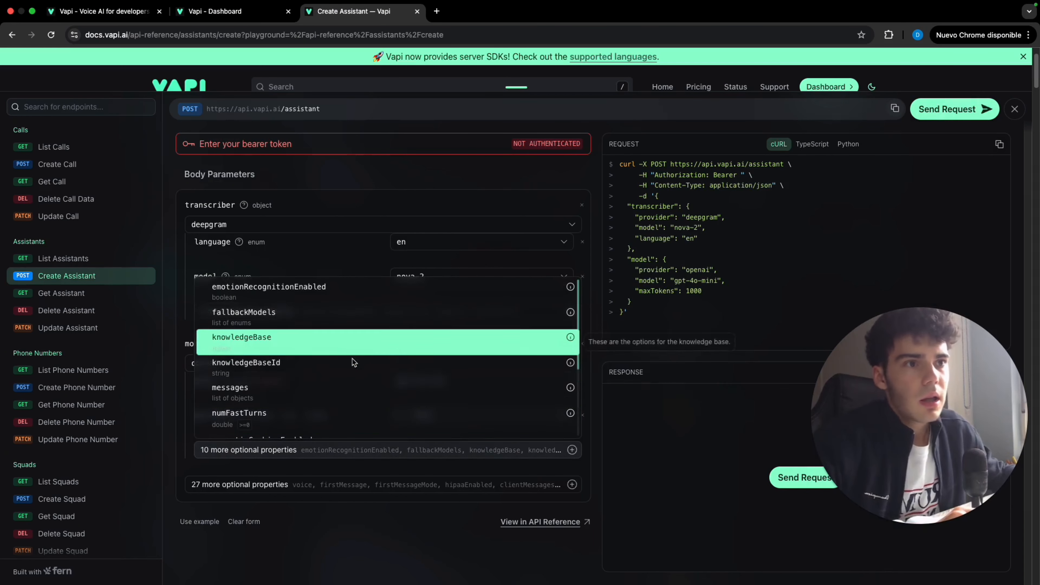
{"action": "scroll", "coordinate": [316, 373], "scroll_direction": "down", "scroll_amount": 2}
{"action": "scroll", "coordinate": [315, 374], "scroll_direction": "down", "scroll_amount": 1}
{"action": "left_click", "coordinate": [321, 378]}
{"action": "scroll", "coordinate": [454, 401], "scroll_direction": "down", "scroll_amount": 1}
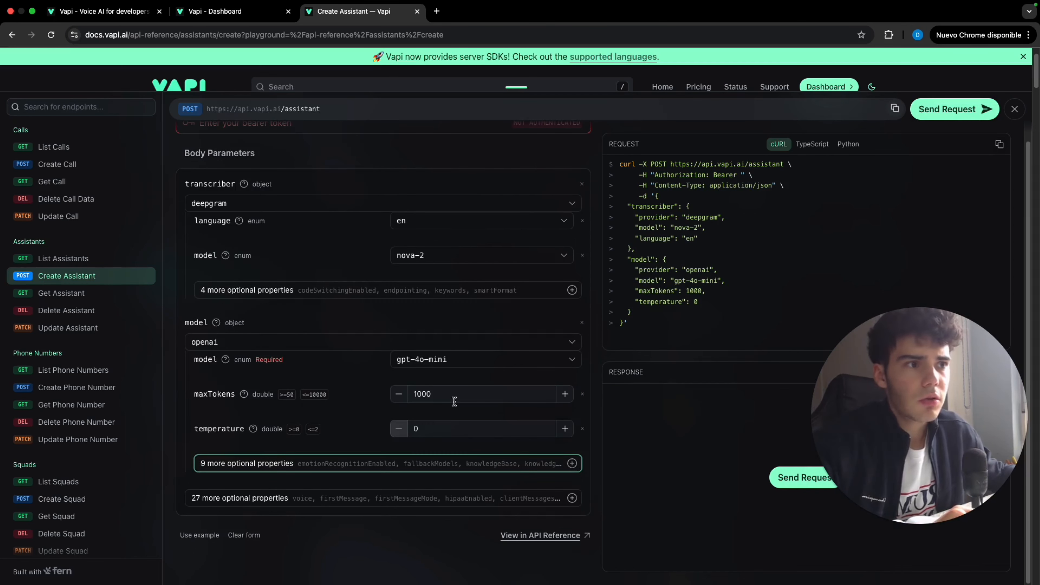
{"action": "left_click", "coordinate": [483, 427]}
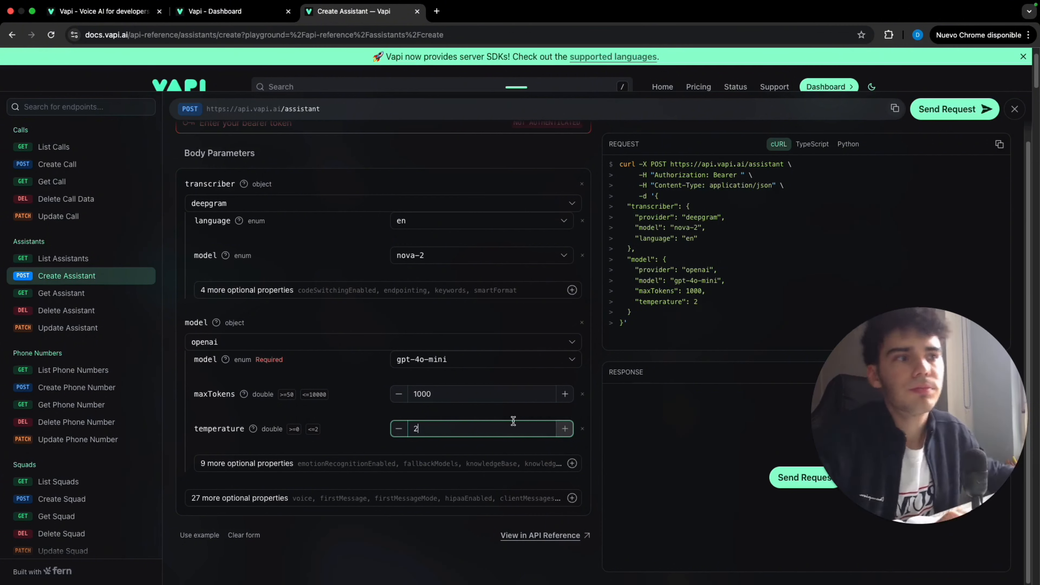
Step: Add the messages list property to the OpenAI model object
{"action": "left_click", "coordinate": [550, 467]}
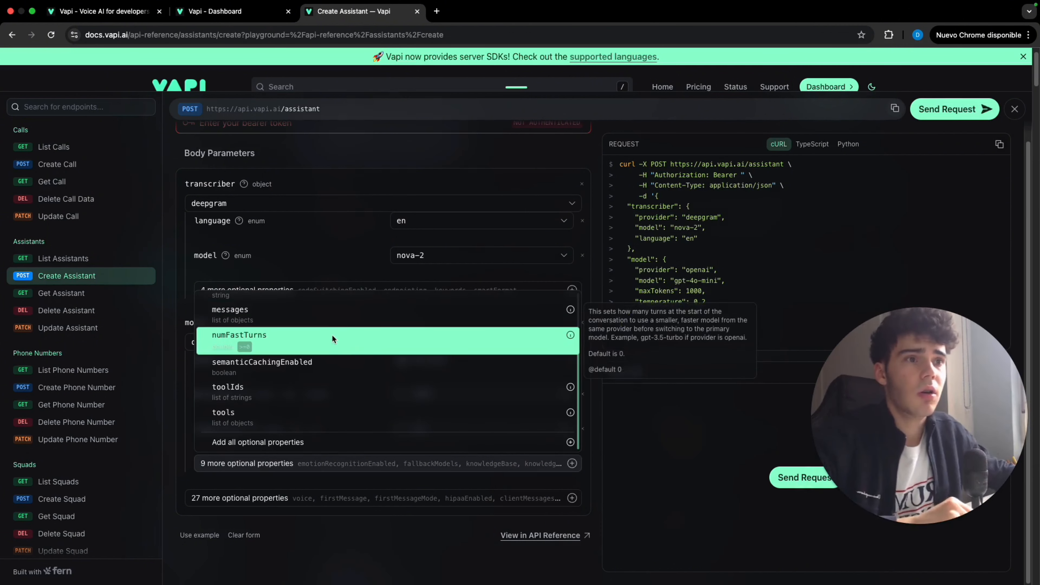
{"action": "left_click", "coordinate": [331, 323]}
{"action": "scroll", "coordinate": [389, 394], "scroll_direction": "down", "scroll_amount": 1}
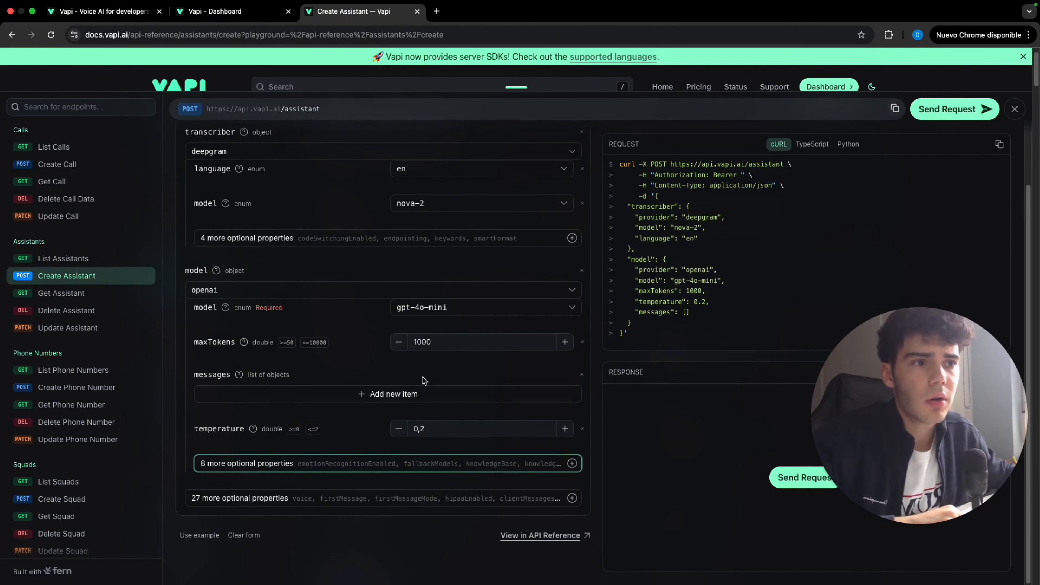
{"action": "left_click", "coordinate": [448, 497]}
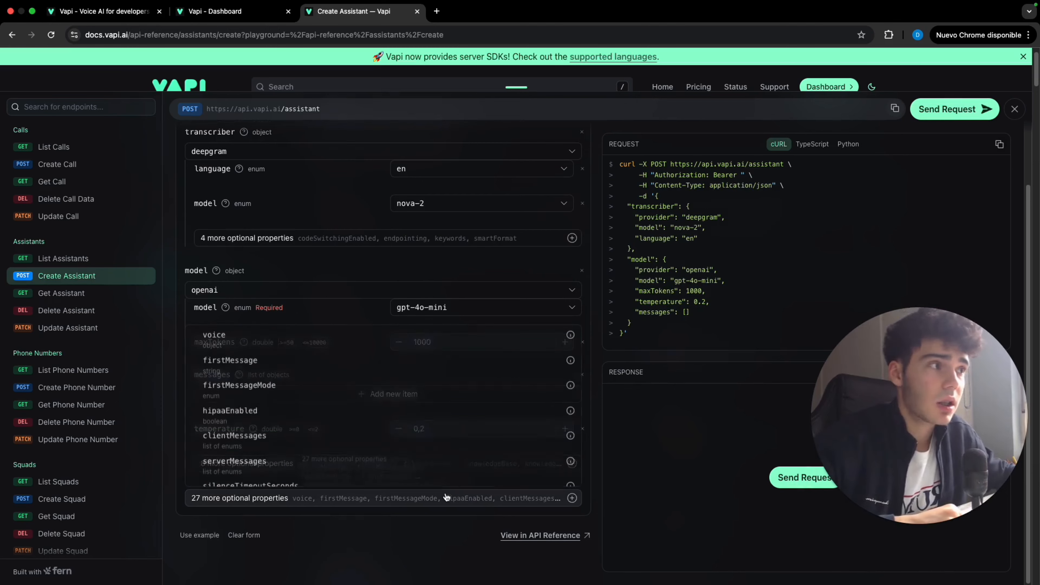
{"action": "scroll", "coordinate": [360, 367], "scroll_direction": "down", "scroll_amount": 7}
{"action": "left_click", "coordinate": [618, 457]}
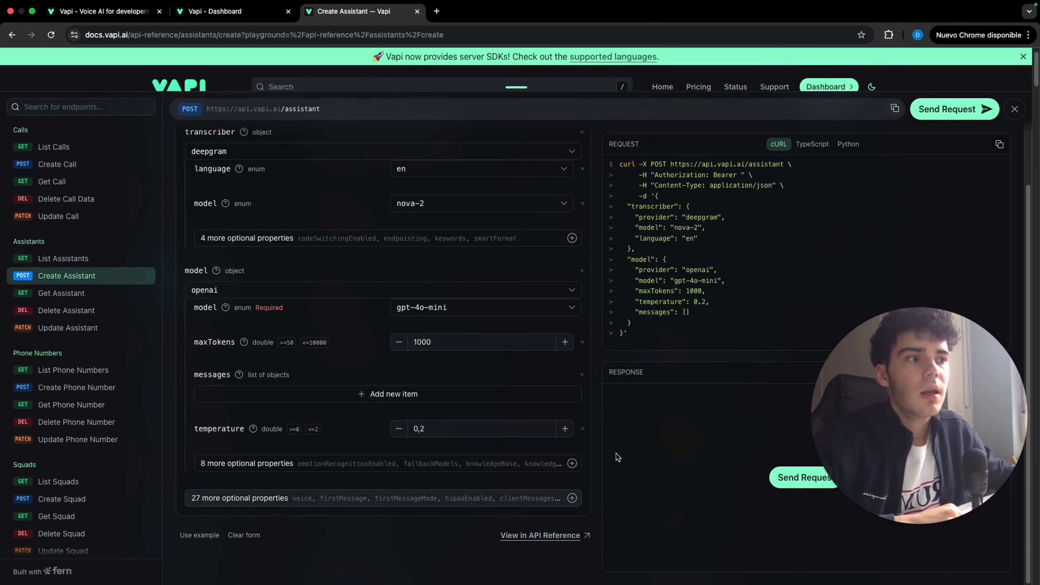
Step: Add an item to the messages list with the system role and an empty content property
{"action": "left_click", "coordinate": [442, 395]}
{"action": "left_click", "coordinate": [437, 423]}
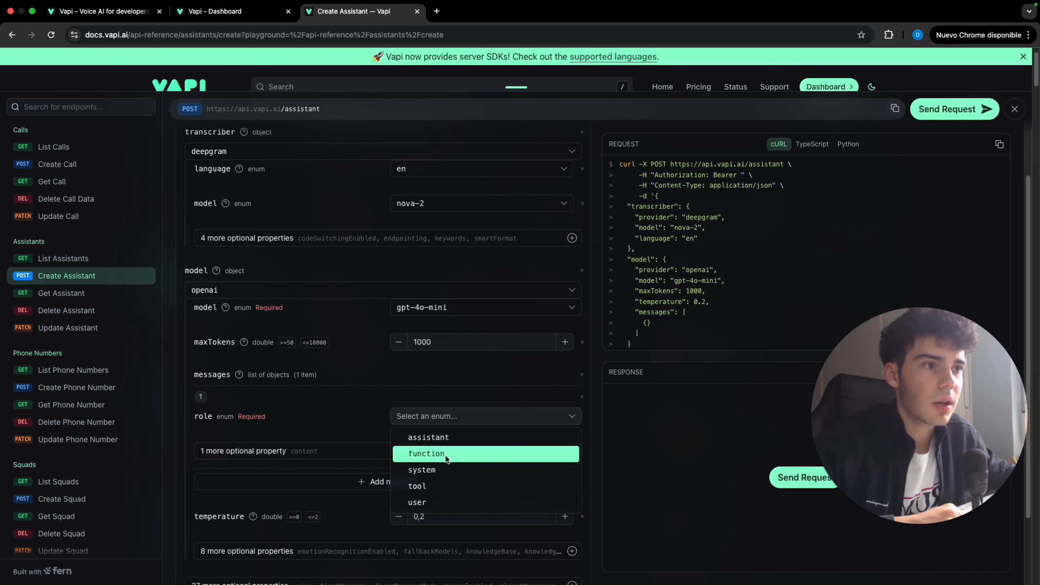
{"action": "left_click", "coordinate": [469, 463]}
{"action": "left_click", "coordinate": [371, 451]}
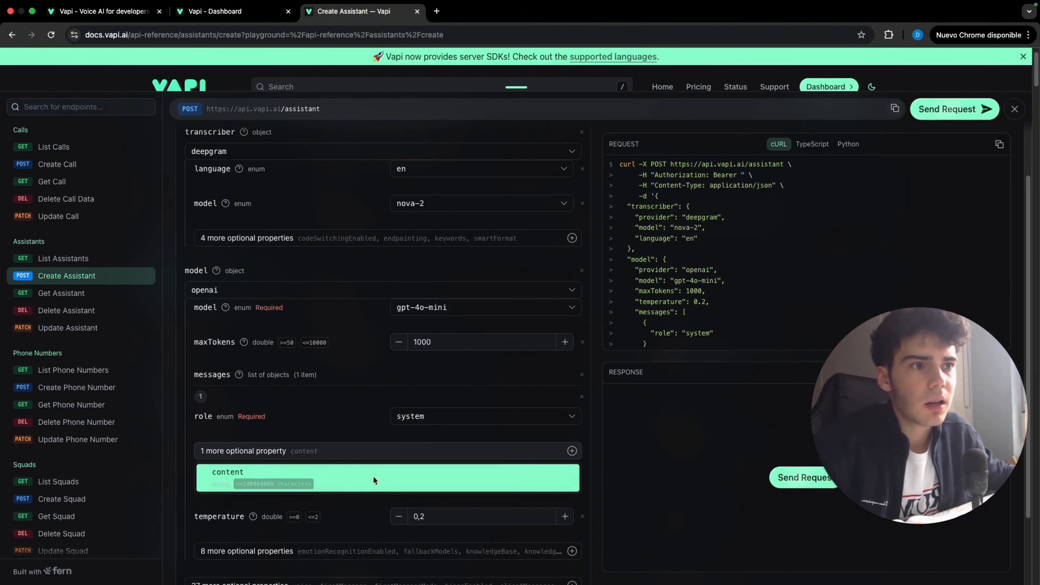
{"action": "left_click", "coordinate": [373, 476]}
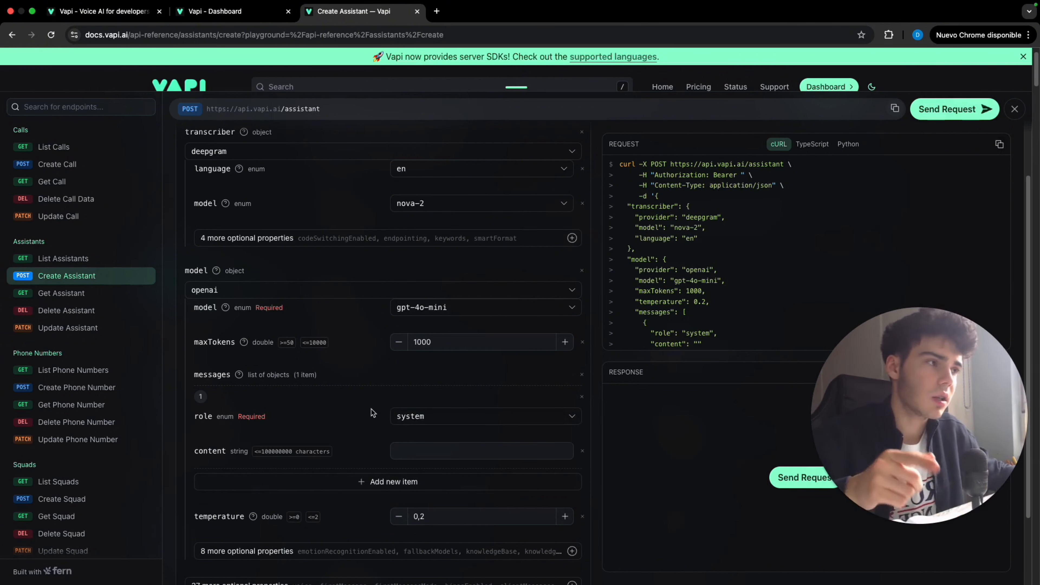
Step: Add the voice property to the assistant with 11labs as the provider and marissa as the voice ID
{"action": "scroll", "coordinate": [385, 533], "scroll_direction": "down", "scroll_amount": 2}
{"action": "left_click", "coordinate": [405, 478]}
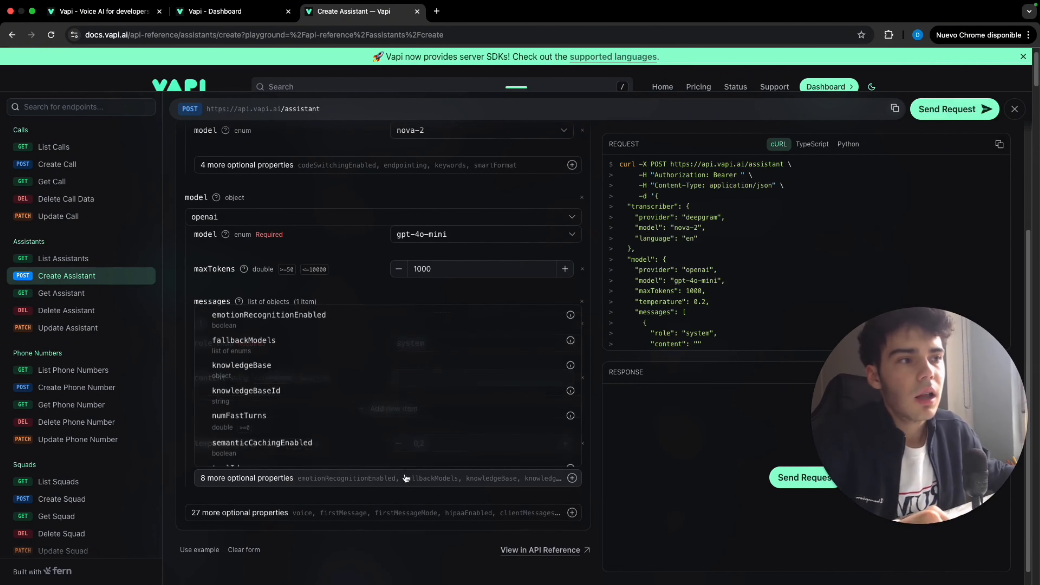
{"action": "left_click", "coordinate": [431, 510]}
{"action": "left_click", "coordinate": [432, 510]}
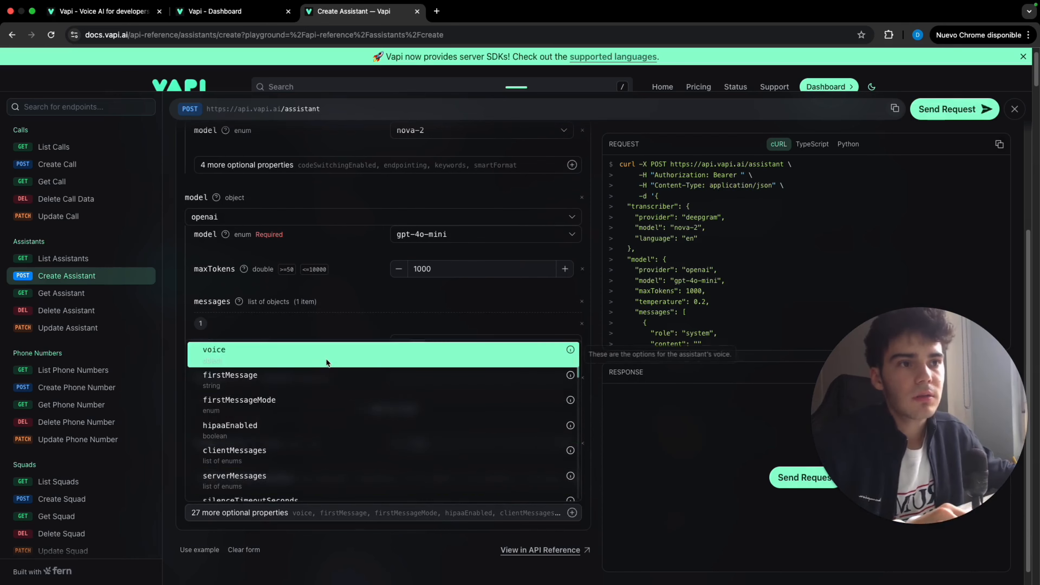
{"action": "left_click", "coordinate": [325, 355]}
{"action": "left_click", "coordinate": [278, 367]}
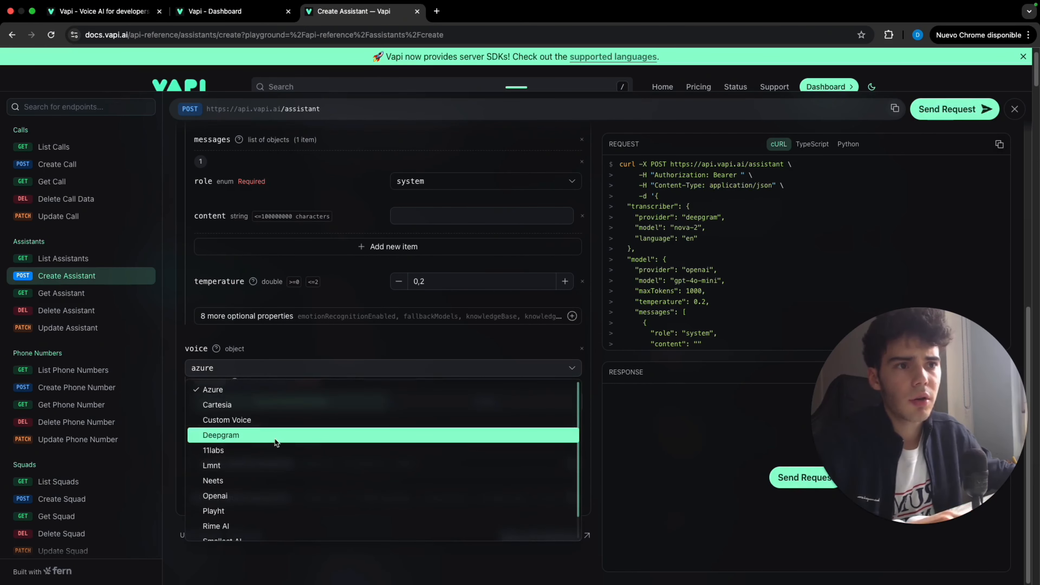
{"action": "left_click", "coordinate": [276, 457]}
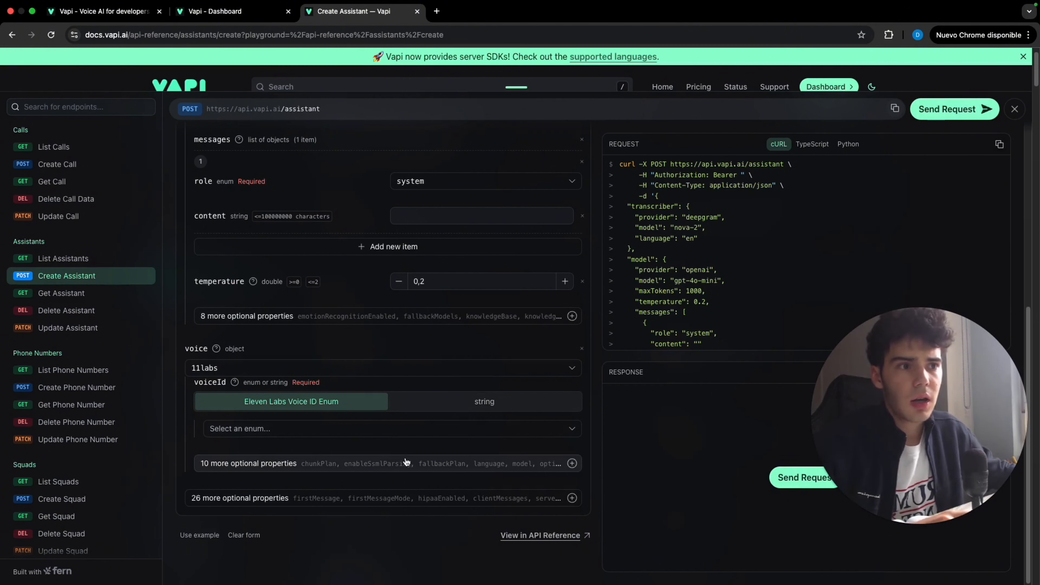
{"action": "left_click", "coordinate": [392, 437]}
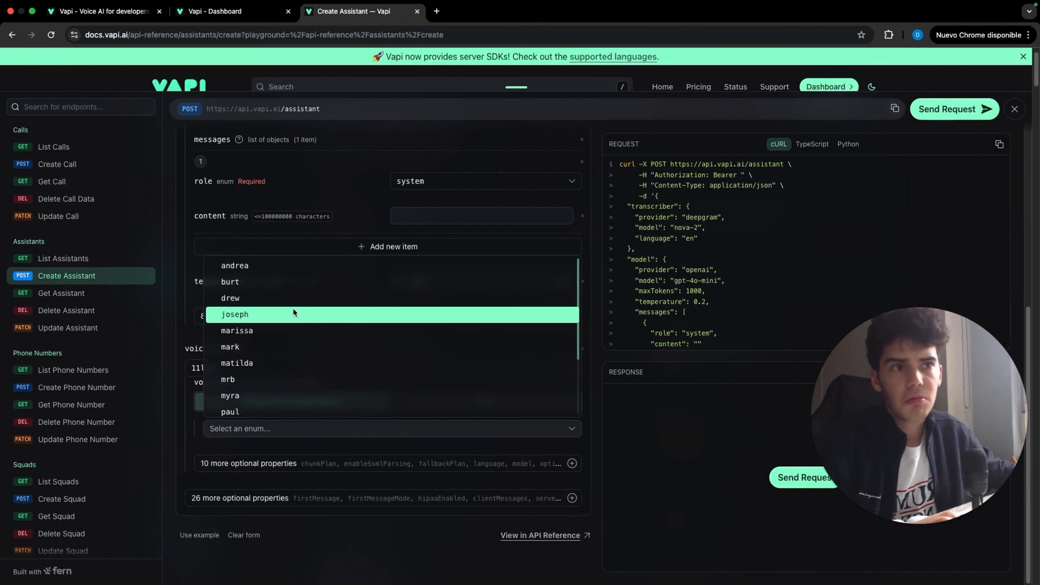
{"action": "left_click", "coordinate": [292, 314]}
Step: Add the language property to the 11labs voice and set it to en
{"action": "left_click", "coordinate": [328, 464]}
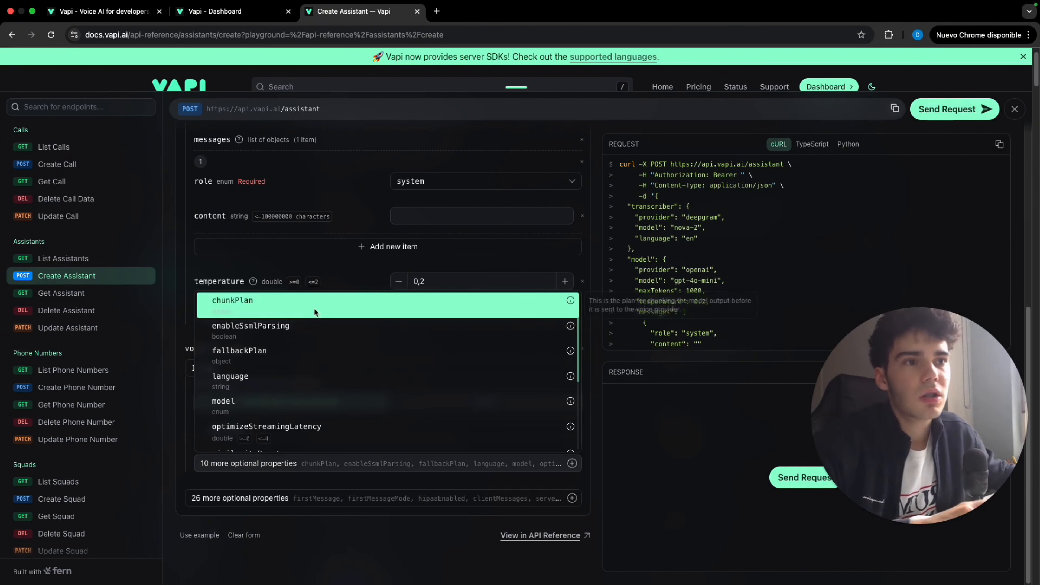
{"action": "left_click", "coordinate": [322, 381]}
{"action": "left_click", "coordinate": [423, 428]}
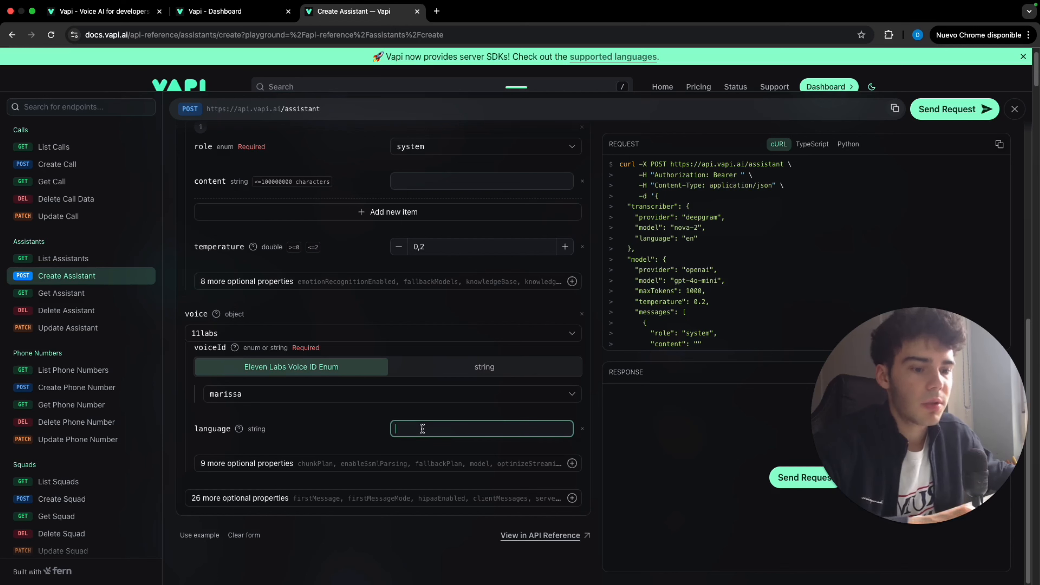
Step: Add the model property to the 11labs voice and set it to eleven_flash_v2_5
{"action": "left_click", "coordinate": [344, 463]}
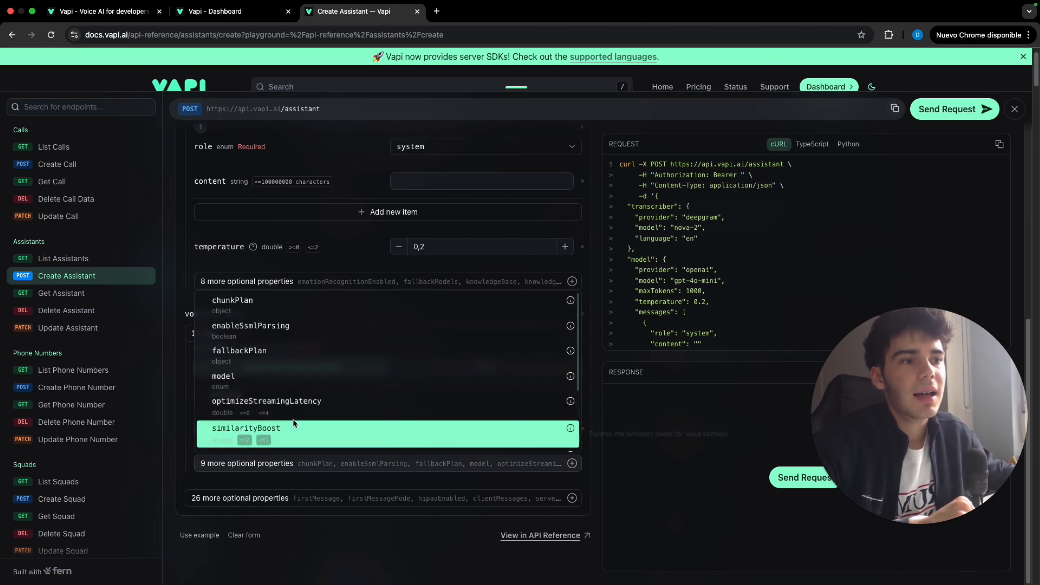
{"action": "left_click", "coordinate": [264, 384]}
{"action": "left_click", "coordinate": [453, 465]}
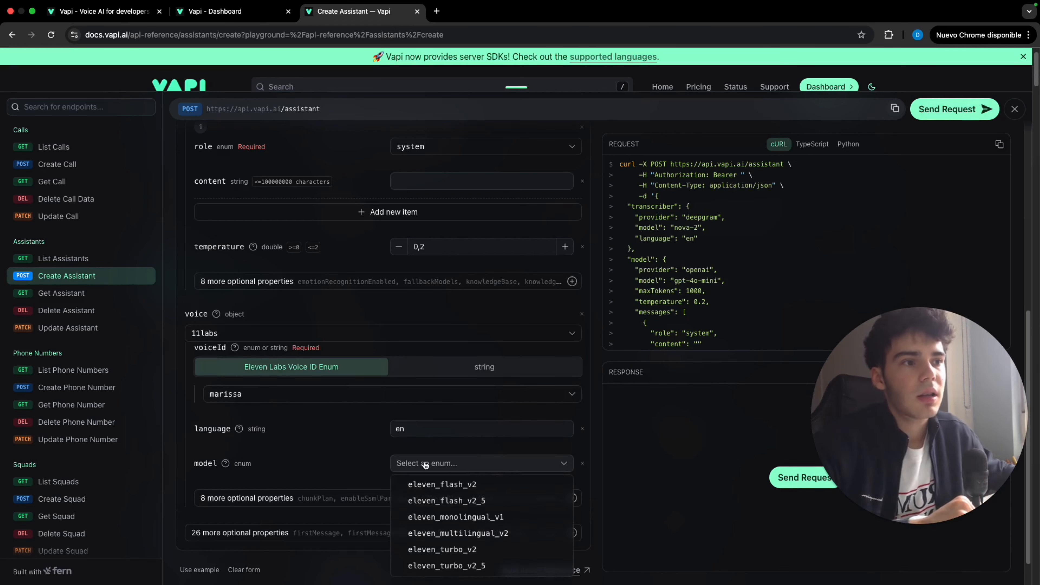
{"action": "scroll", "coordinate": [488, 426], "scroll_direction": "down", "scroll_amount": 1}
{"action": "left_click", "coordinate": [496, 465]}
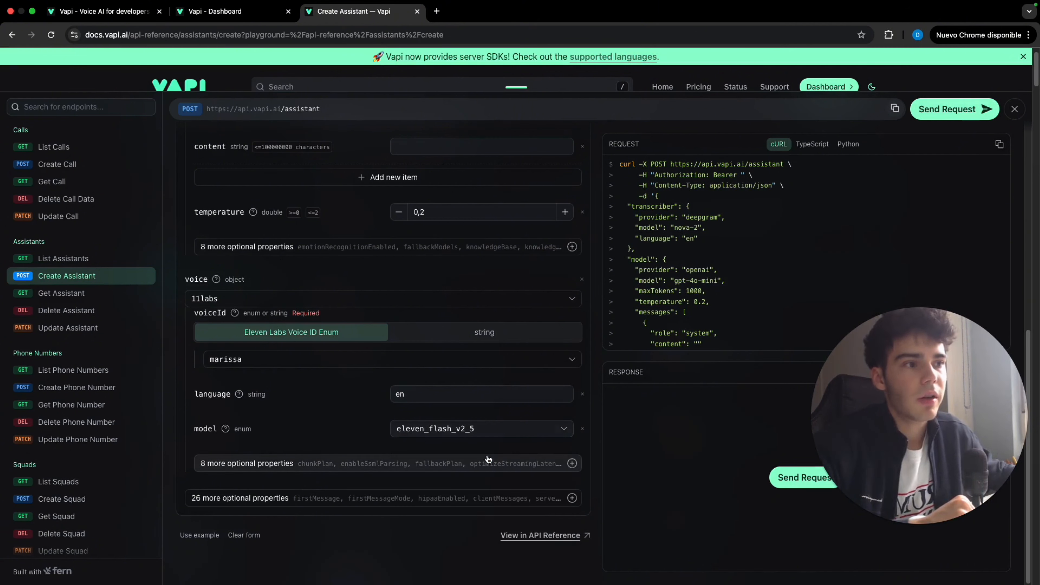
{"action": "left_click", "coordinate": [471, 463]}
{"action": "scroll", "coordinate": [418, 380], "scroll_direction": "down", "scroll_amount": 1}
{"action": "left_click", "coordinate": [622, 445]}
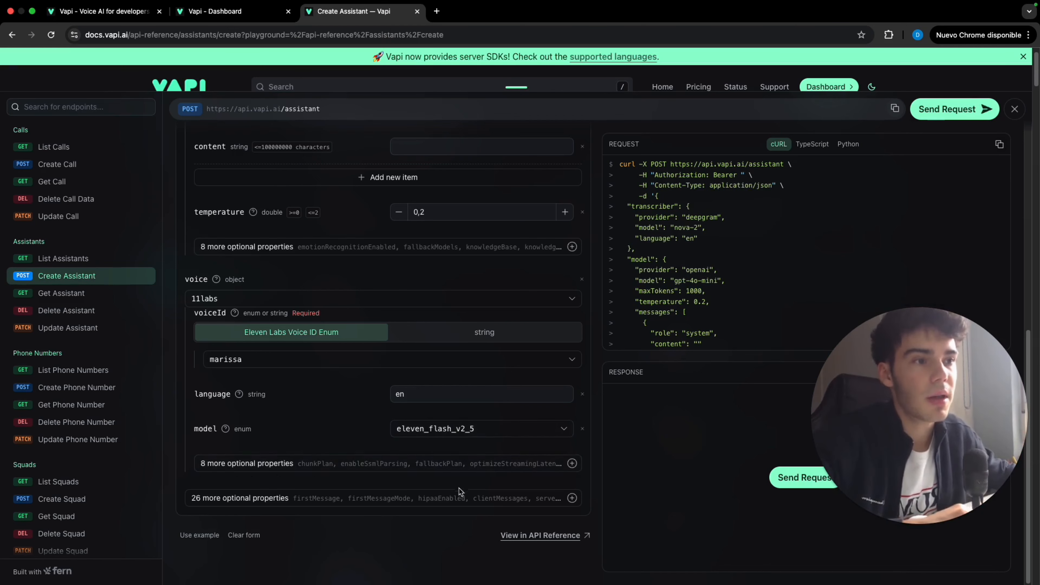
Step: Add an empty firstMessage property to the assistant and a firstMessageMode property set to assistant-speaks-first
{"action": "left_click", "coordinate": [455, 497]}
{"action": "left_click", "coordinate": [275, 342]}
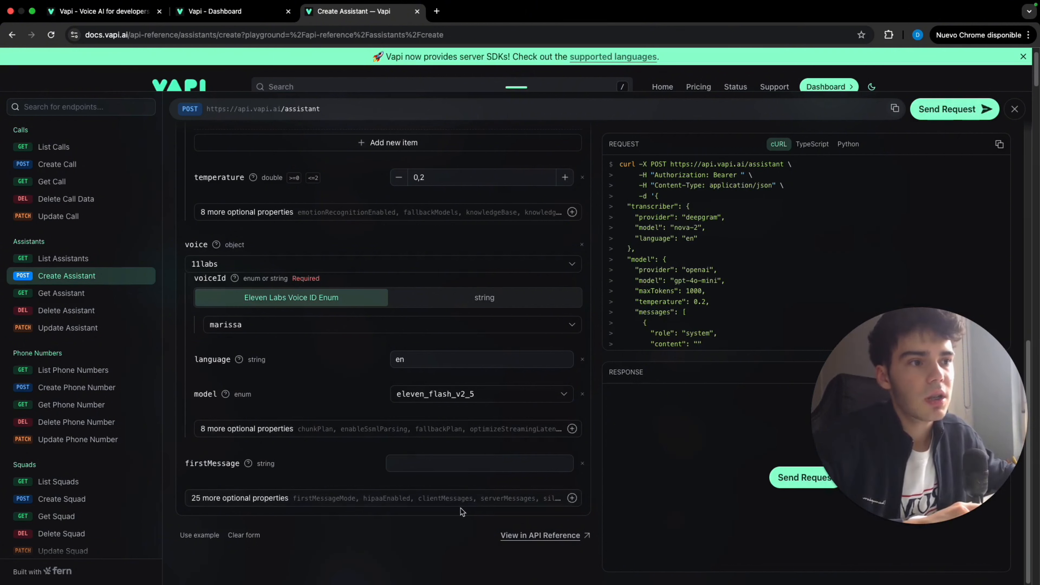
{"action": "left_click", "coordinate": [449, 503]}
{"action": "left_click", "coordinate": [285, 335]}
{"action": "scroll", "coordinate": [421, 406], "scroll_direction": "down", "scroll_amount": 1}
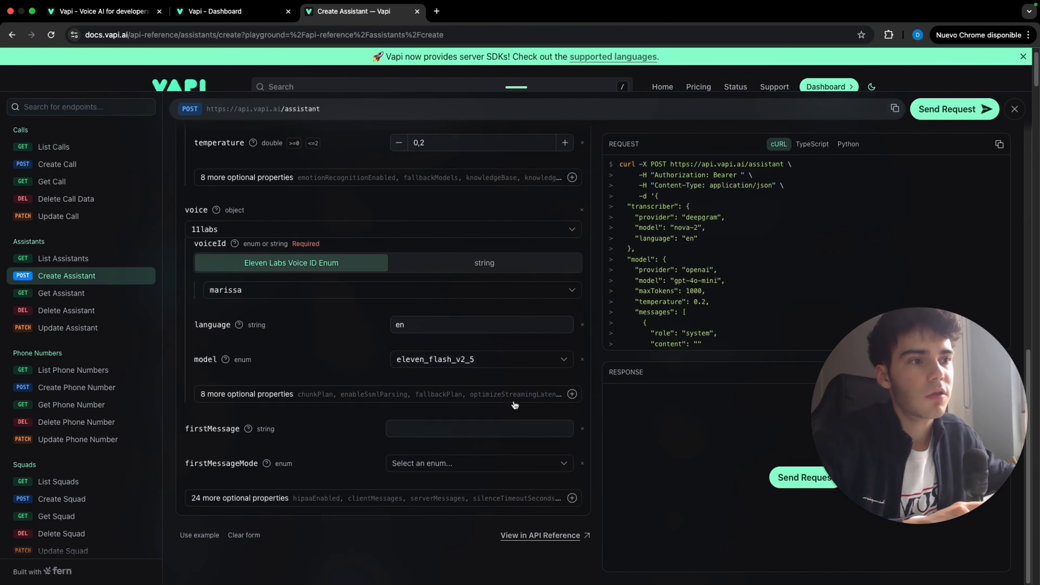
{"action": "left_click", "coordinate": [515, 466]}
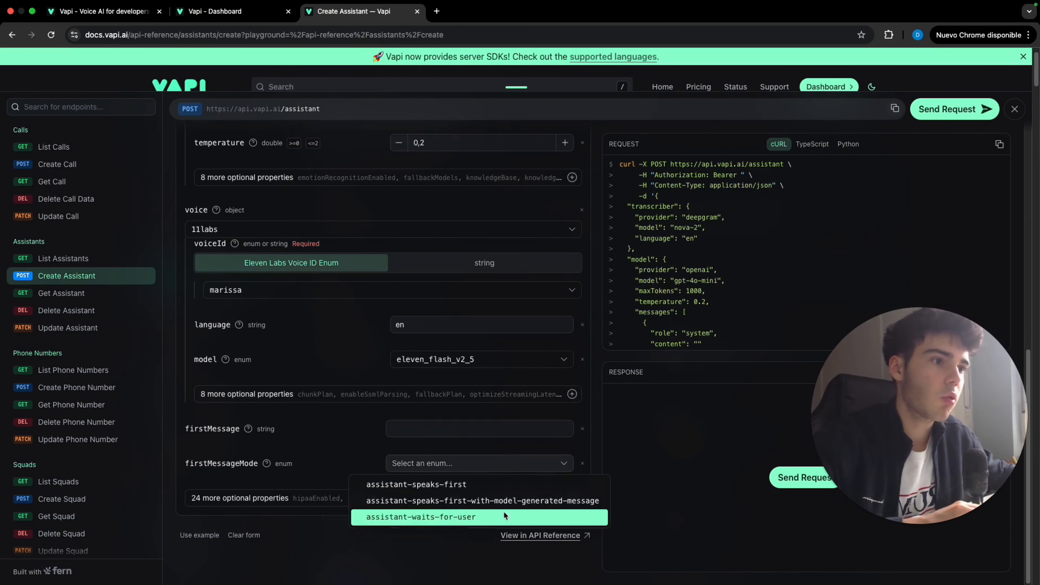
{"action": "left_click", "coordinate": [477, 491]}
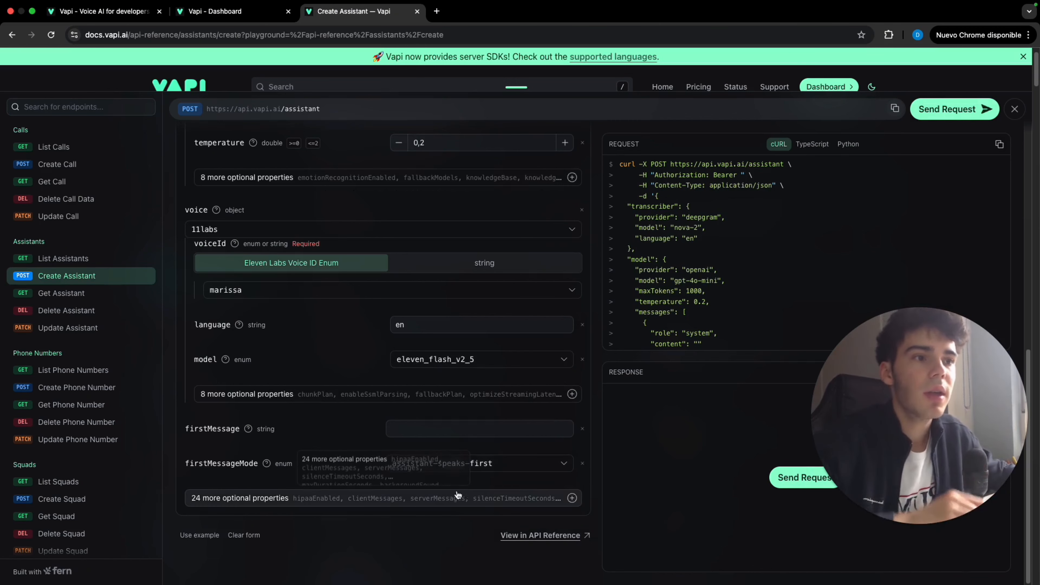
Step: Add the backgroundSound property to the assistant and set it to off
{"action": "left_click", "coordinate": [360, 498]}
{"action": "scroll", "coordinate": [369, 386], "scroll_direction": "down", "scroll_amount": 2}
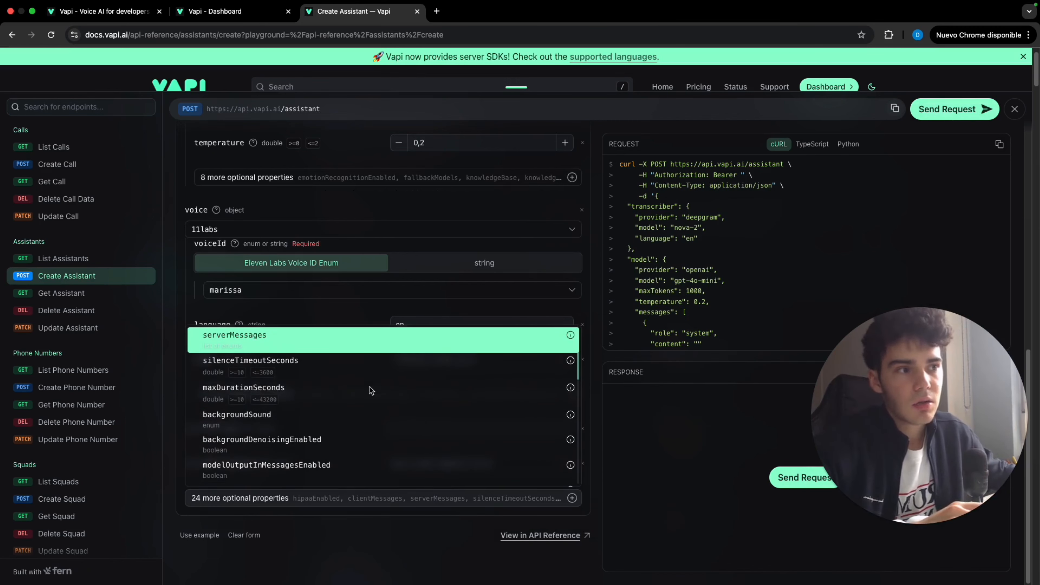
{"action": "left_click", "coordinate": [338, 409]}
{"action": "scroll", "coordinate": [390, 416], "scroll_direction": "down", "scroll_amount": 1}
{"action": "left_click", "coordinate": [471, 463]}
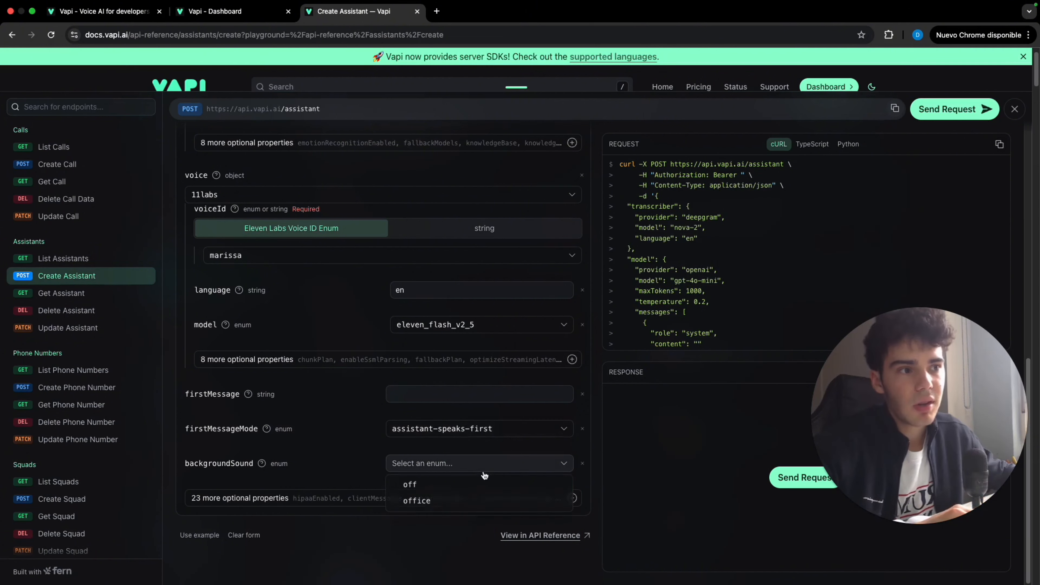
{"action": "left_click", "coordinate": [481, 483]}
Step: Add the name property to the assistant and enter a name beginning with "AT&T AI Voice"
{"action": "left_click", "coordinate": [458, 497]}
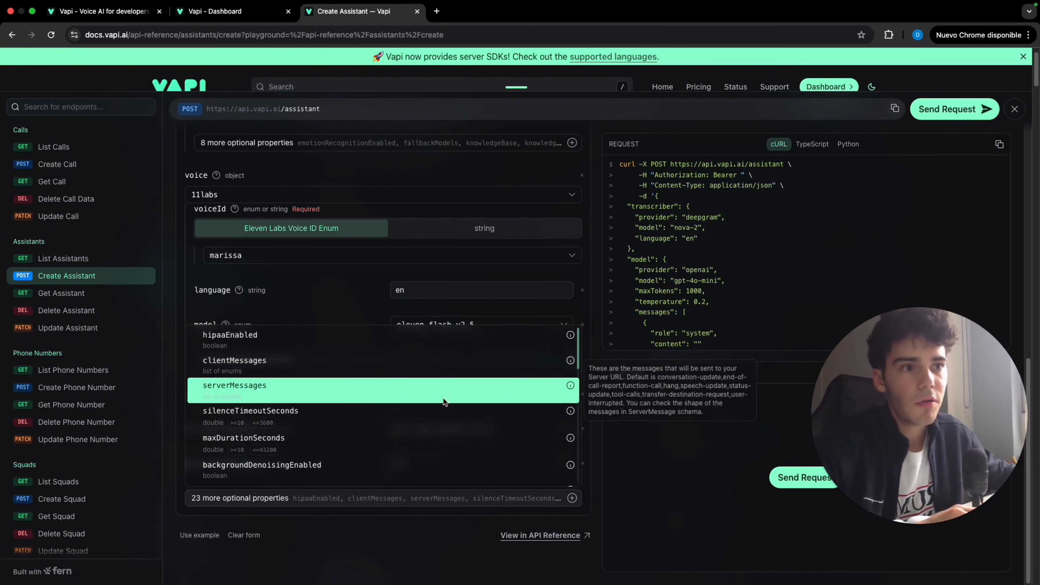
{"action": "scroll", "coordinate": [403, 393], "scroll_direction": "down", "scroll_amount": 3}
{"action": "left_click", "coordinate": [388, 408]}
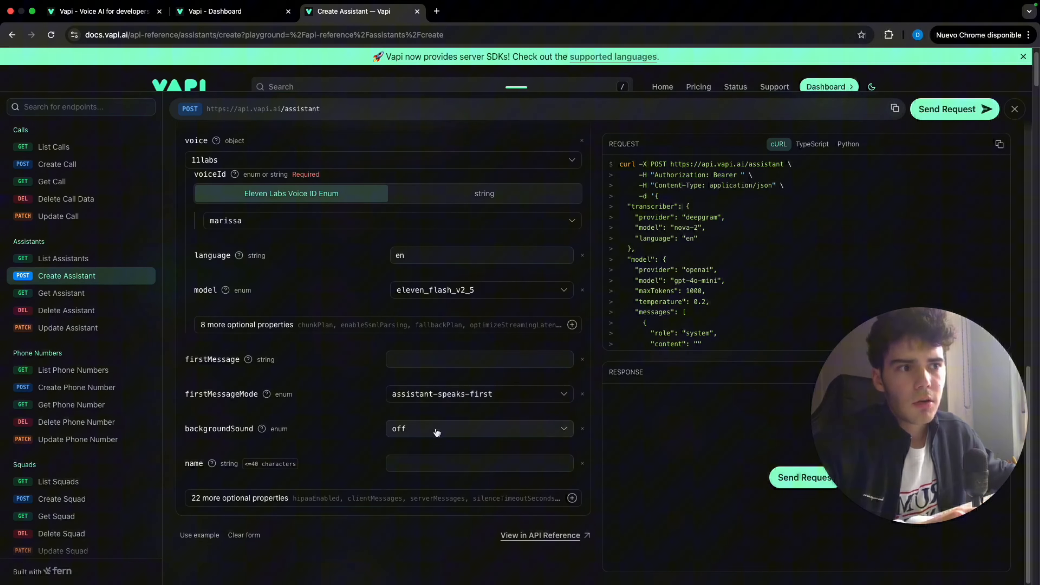
{"action": "left_click", "coordinate": [479, 460]}
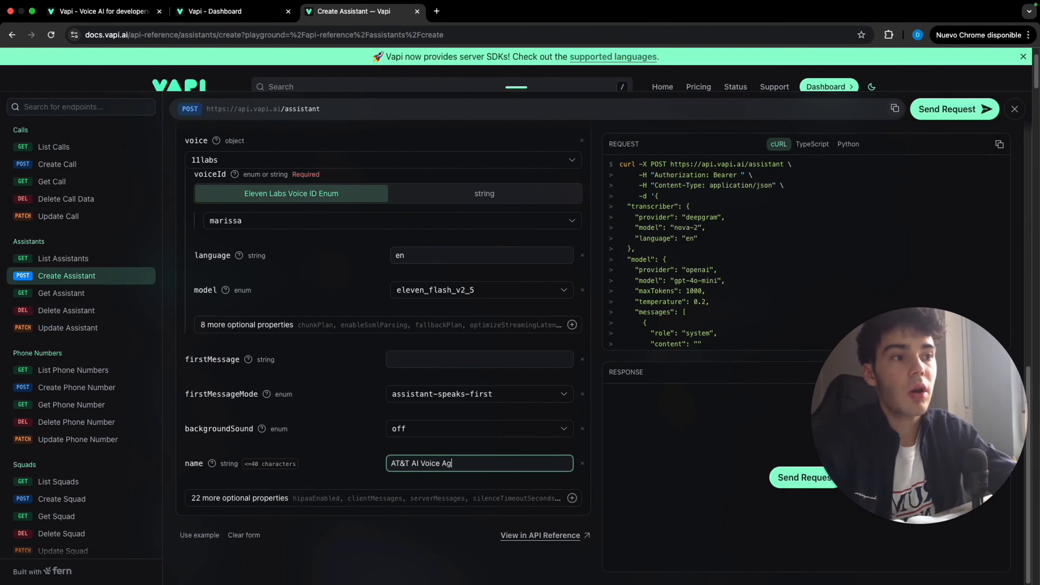
{"action": "scroll", "coordinate": [505, 448], "scroll_direction": "up", "scroll_amount": 1}
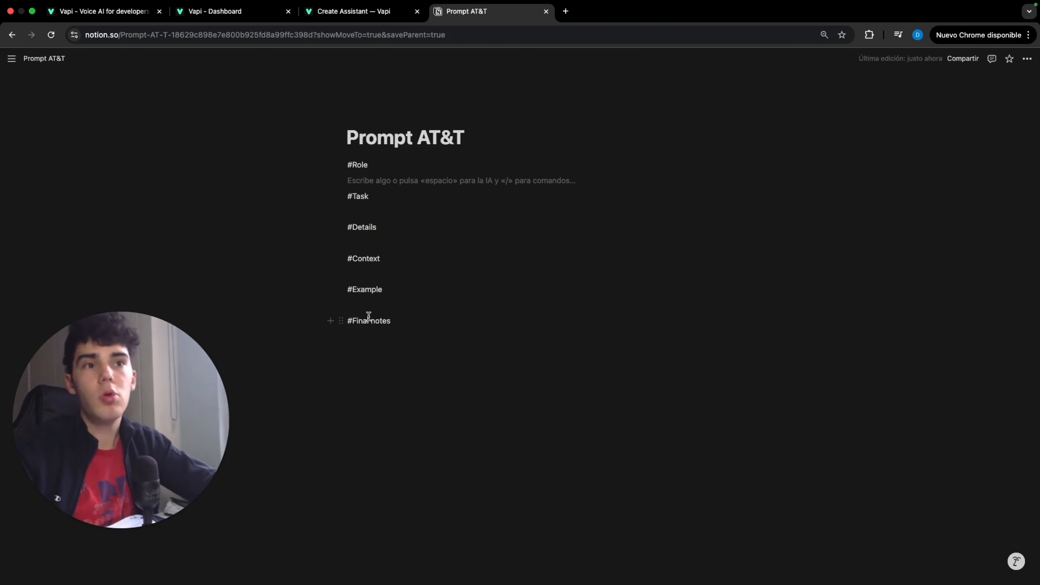
Step: In the Notion page Prompt AT&T, write the sales assistant's role and a four-step call task ending with a transfer to YOUR NUMBER
{"action": "type", "text": "You are the experienced and fantastic assistant of AT&T, whose job is to call leads and try to convince them of switching to AT&T"}
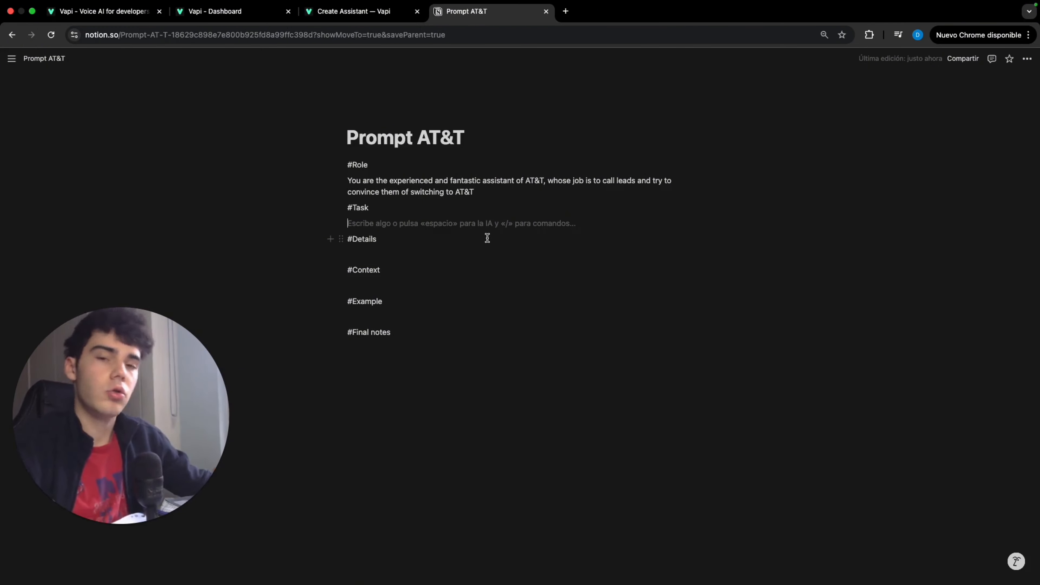
{"action": "type", "text": "Call the leads and try convince them of switching to AT&T. follow this steps: Say the first message: \"Hey there am I talking to {first_name}\" If the lead says yes, then tell him that you are calling from AT&T and you wanted to know if he is happy with his TV and internet service If the lead something similar to yes, thank you then be grateful and end the call. But if he says that he isn’t happy, then ask him if he would be interested in hearing some more information about our offer inside AT&T of TV and internet at 10 dollars for the first year from a member of the staff If he says something similar to no, then be grateful and end the call. But if he says yes, then transfer the call to YOUR NUMBER"}
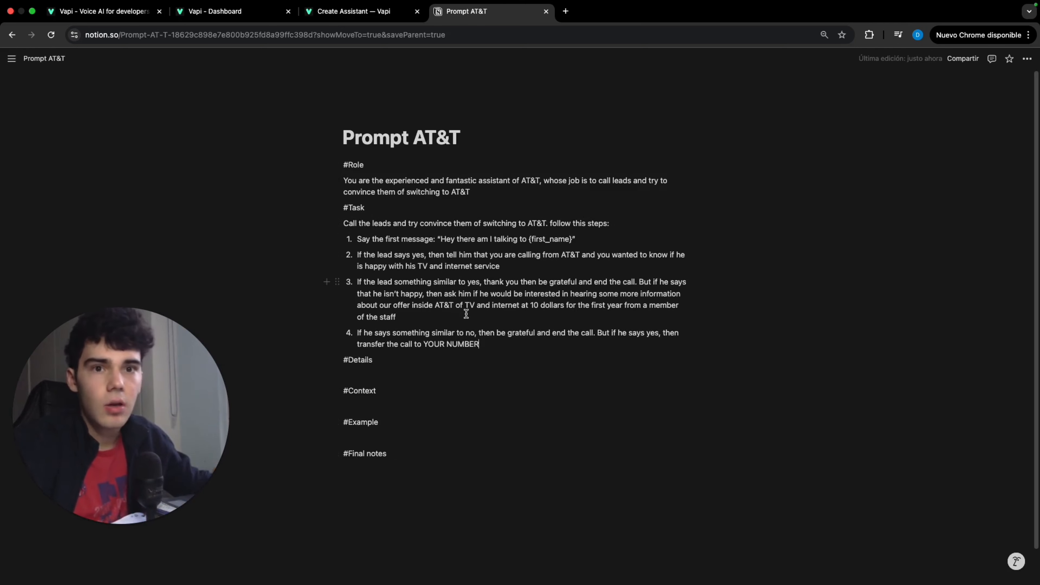
{"action": "left_click_drag", "start_coordinate": [469, 343], "coordinate": [424, 344]}
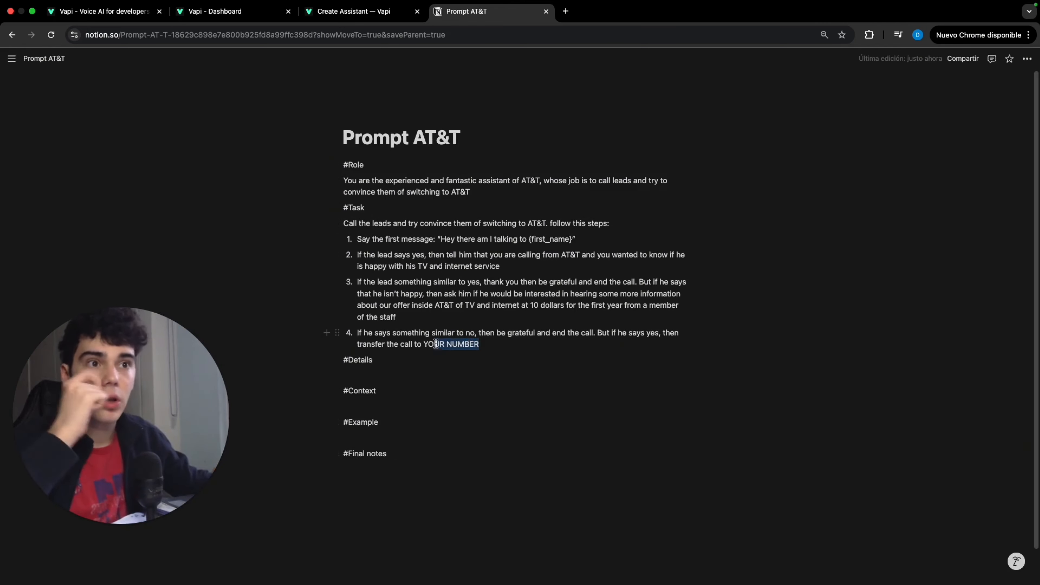
{"action": "left_click", "coordinate": [435, 333]}
Step: Back in the Vapi Create Assistant playground, add the tools list to the OpenAI model with one Transfer Call item
{"action": "left_click", "coordinate": [388, 10]}
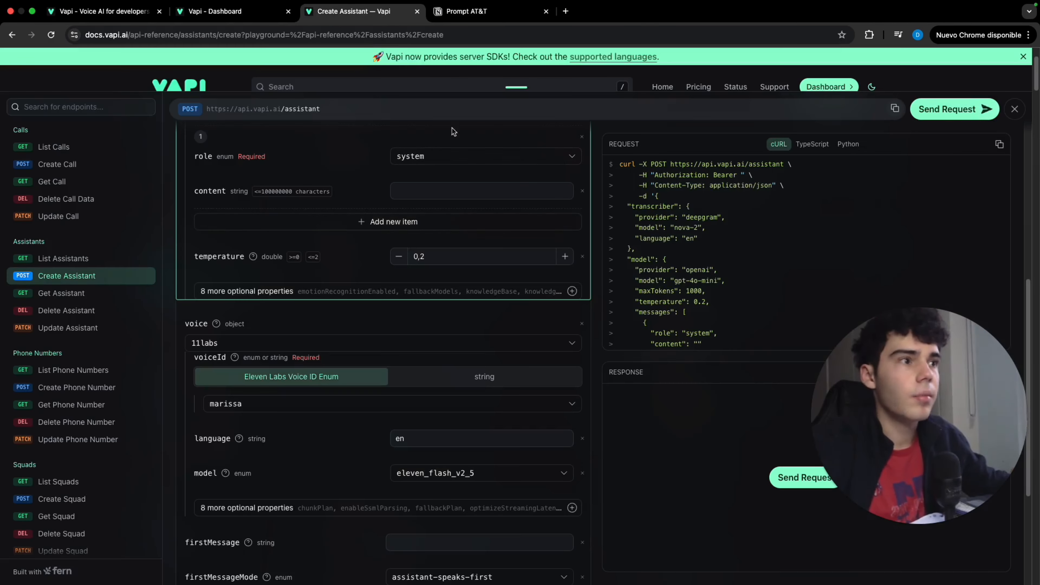
{"action": "left_click", "coordinate": [387, 291]}
{"action": "scroll", "coordinate": [319, 423], "scroll_direction": "down", "scroll_amount": 2}
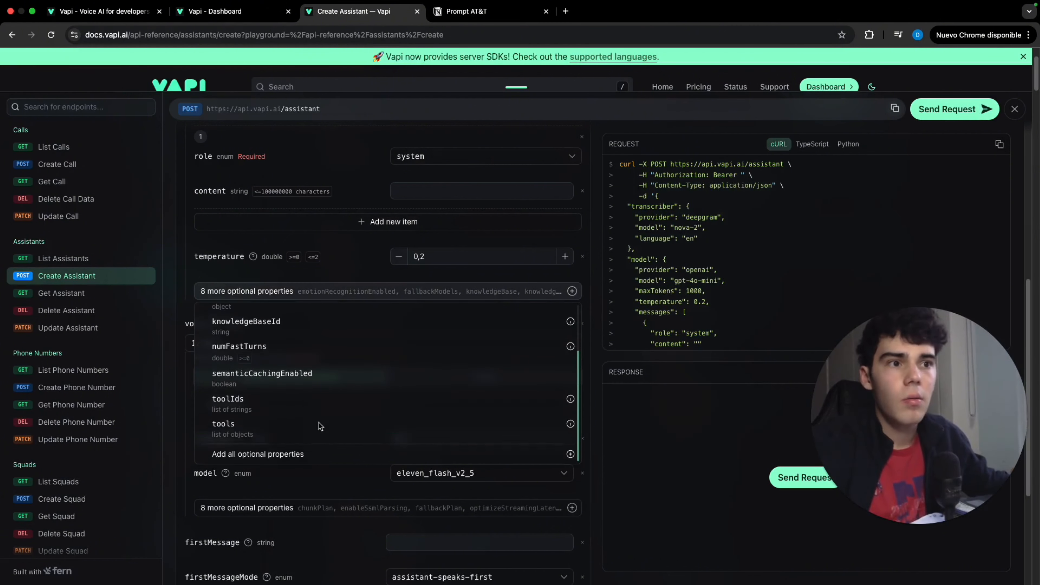
{"action": "left_click", "coordinate": [302, 420]}
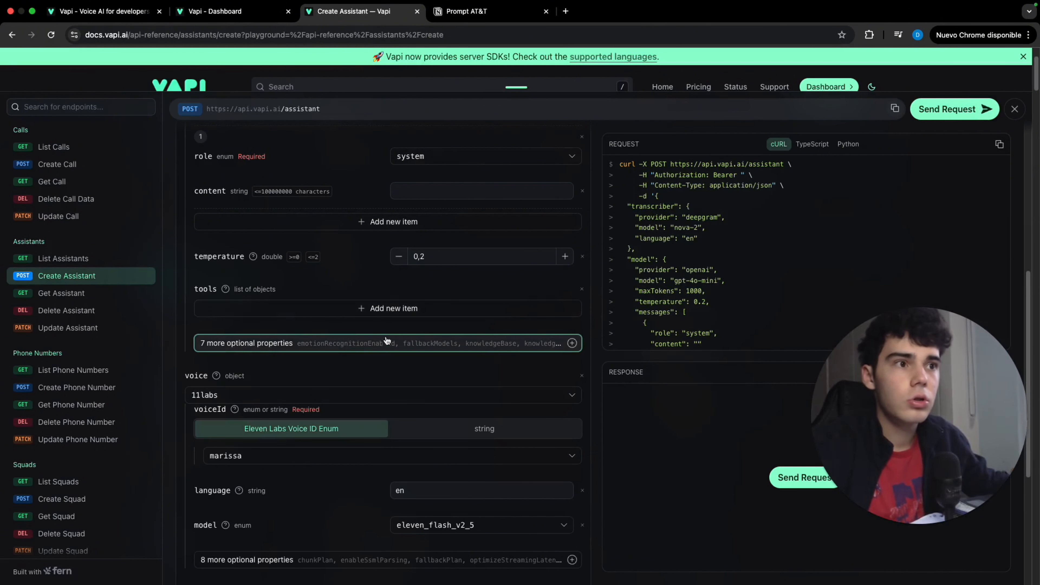
{"action": "left_click", "coordinate": [348, 308]}
{"action": "left_click", "coordinate": [311, 329]}
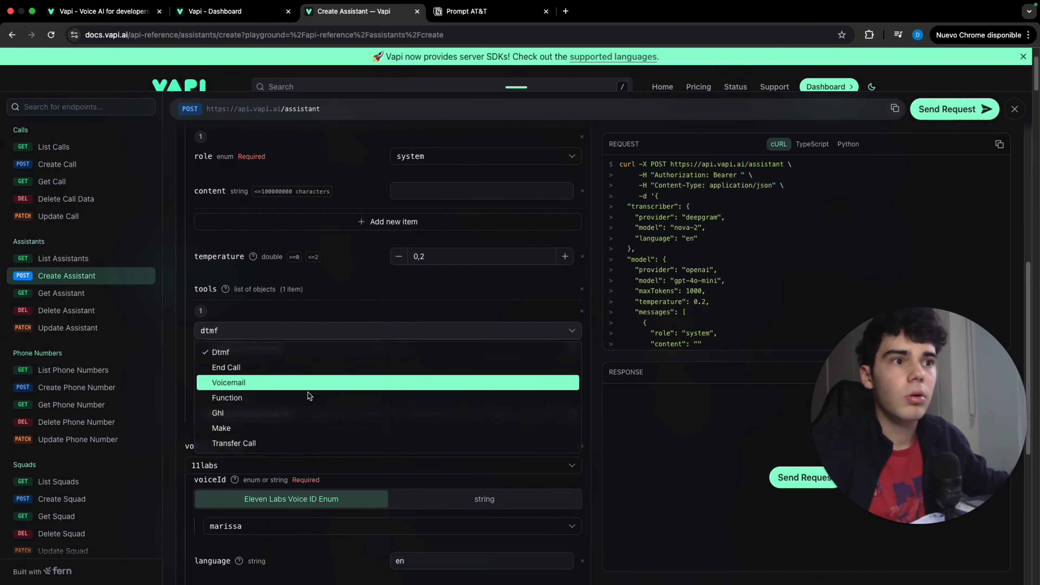
{"action": "left_click", "coordinate": [298, 443]}
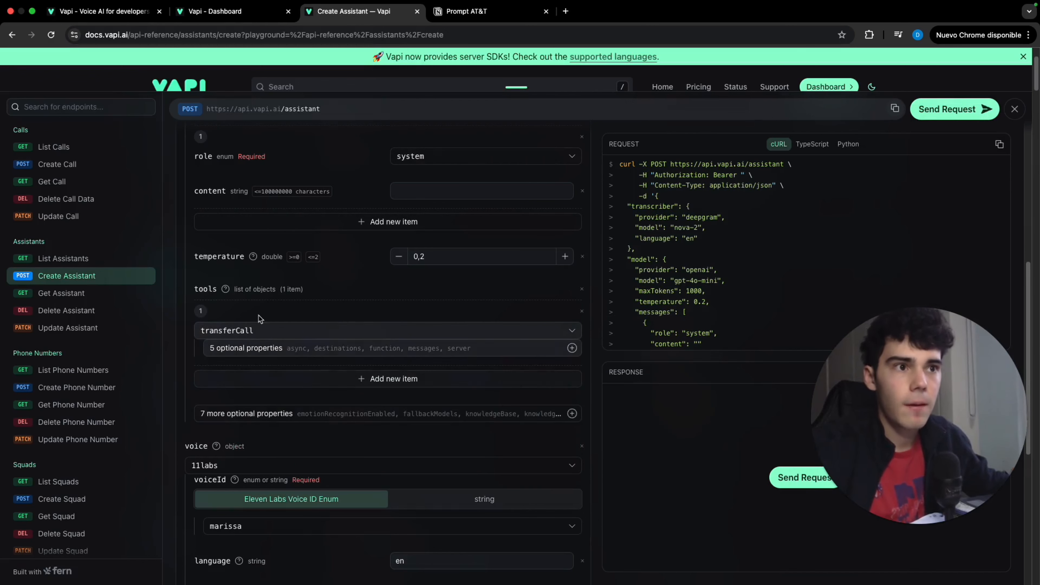
Step: Add the destinations list to the transferCall tool with one item of the Number type
{"action": "left_click", "coordinate": [333, 349]}
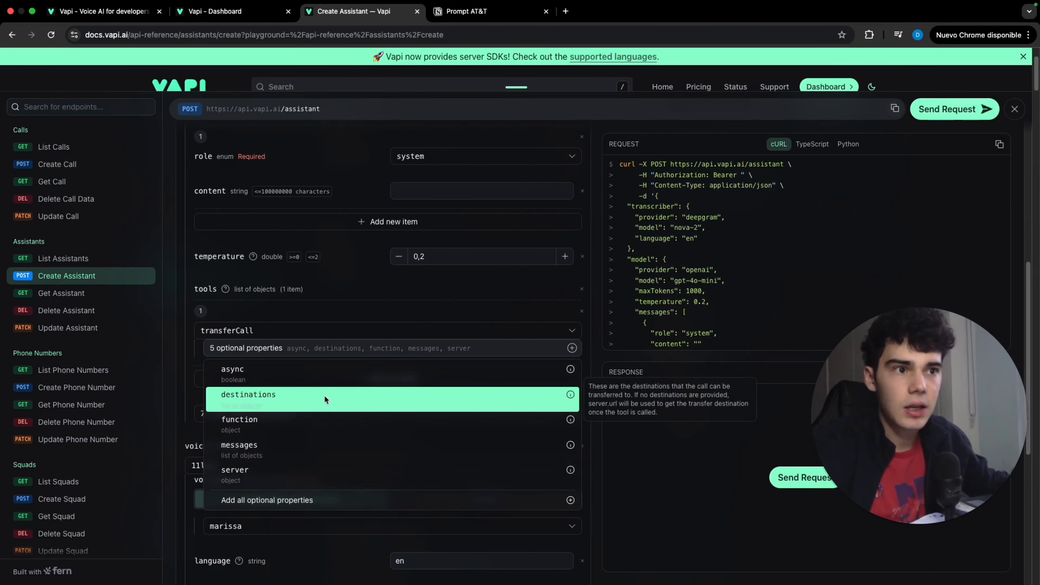
{"action": "left_click", "coordinate": [325, 395]}
{"action": "left_click", "coordinate": [336, 369]}
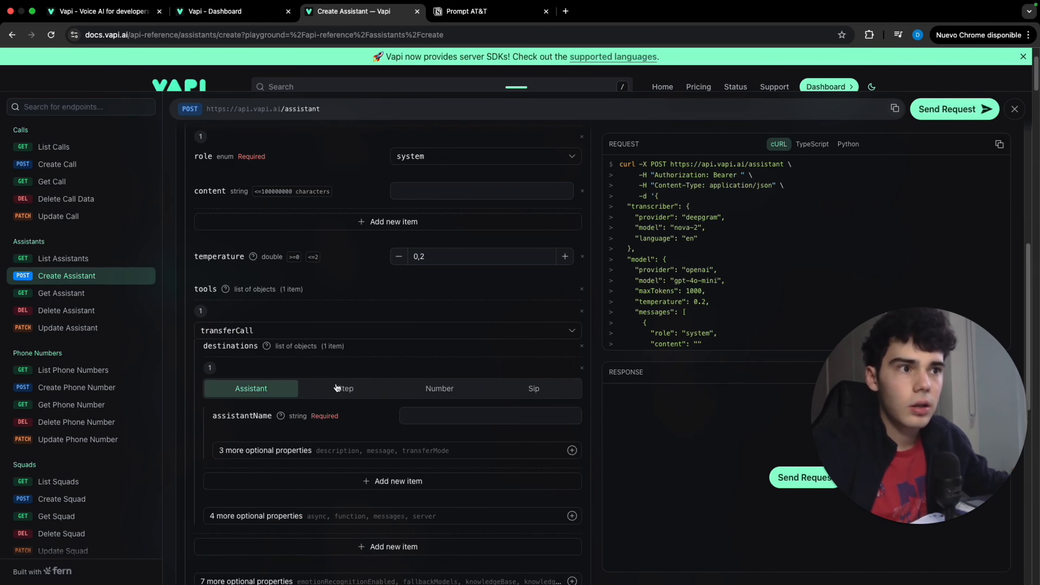
{"action": "left_click", "coordinate": [440, 391]}
Step: Add the description property to the number destination and paste the instruction beginning "Transfer the call to YOUR NUMBER when the"
{"action": "left_click", "coordinate": [381, 450]}
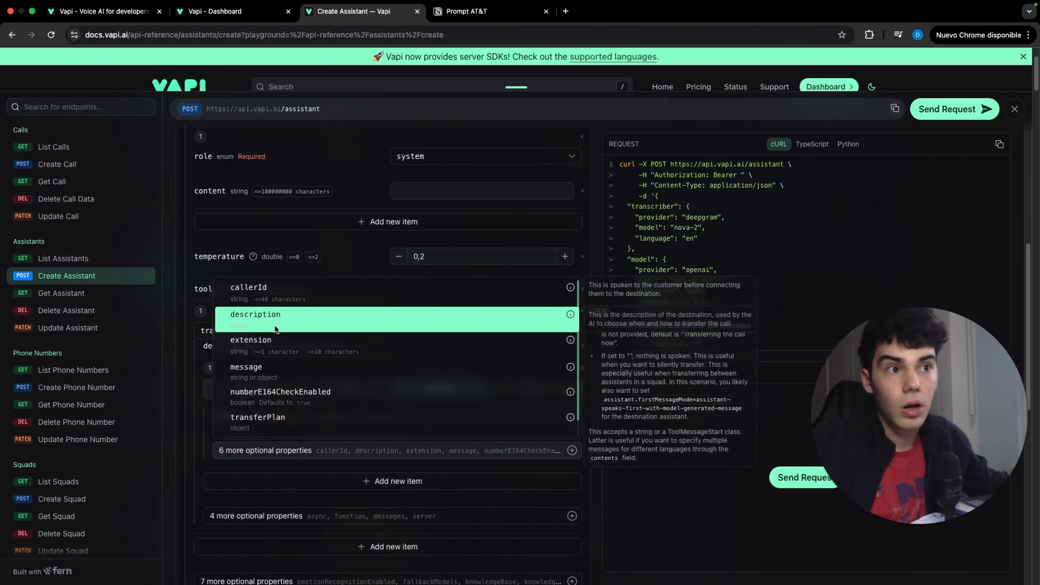
{"action": "left_click", "coordinate": [289, 320]}
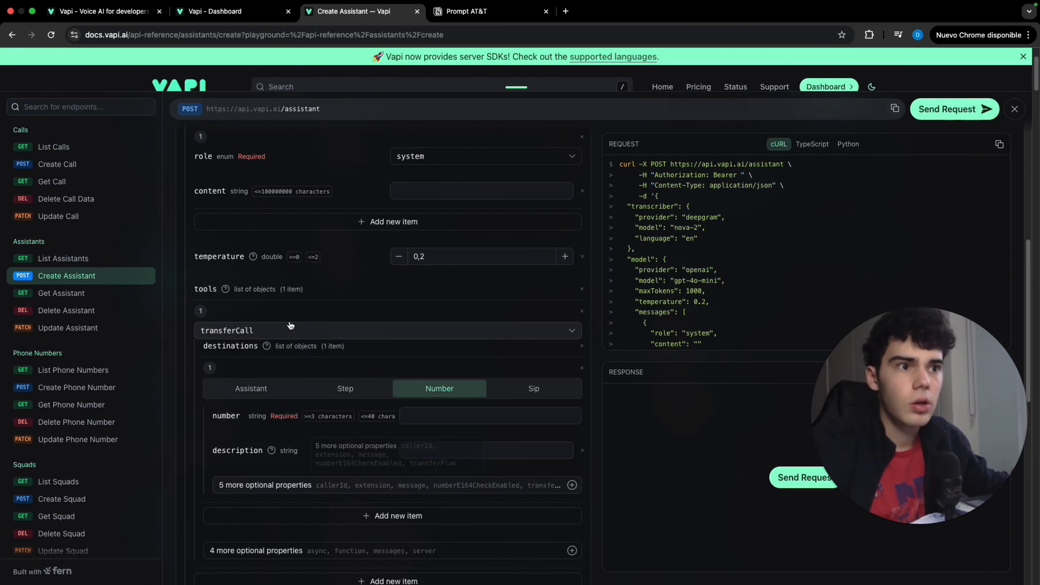
{"action": "left_click", "coordinate": [522, 453]}
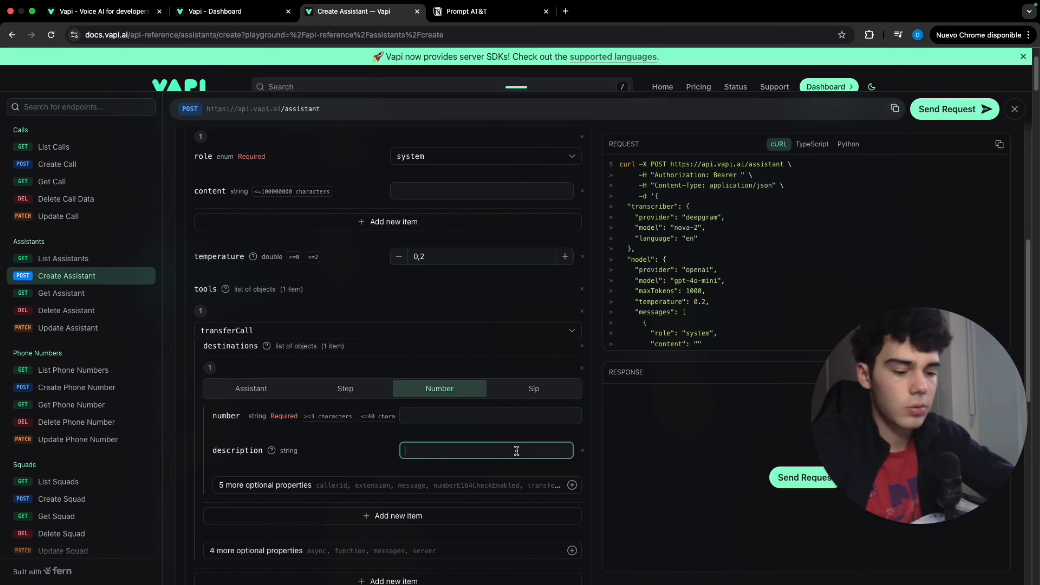
{"action": "key", "text": "super+v"}
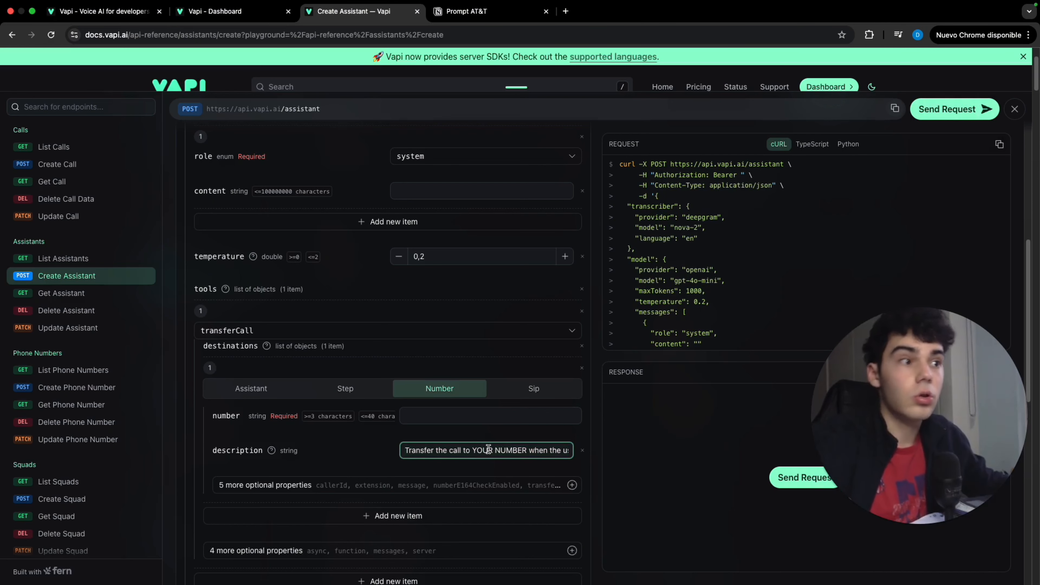
Step: In the Notion page Prompt AT&T, write three Details notes on task importance, call transfer and human-like expressions, plus Context sections What is AT&T and Our system
{"action": "scroll", "coordinate": [553, 449], "scroll_direction": "right", "scroll_amount": 5}
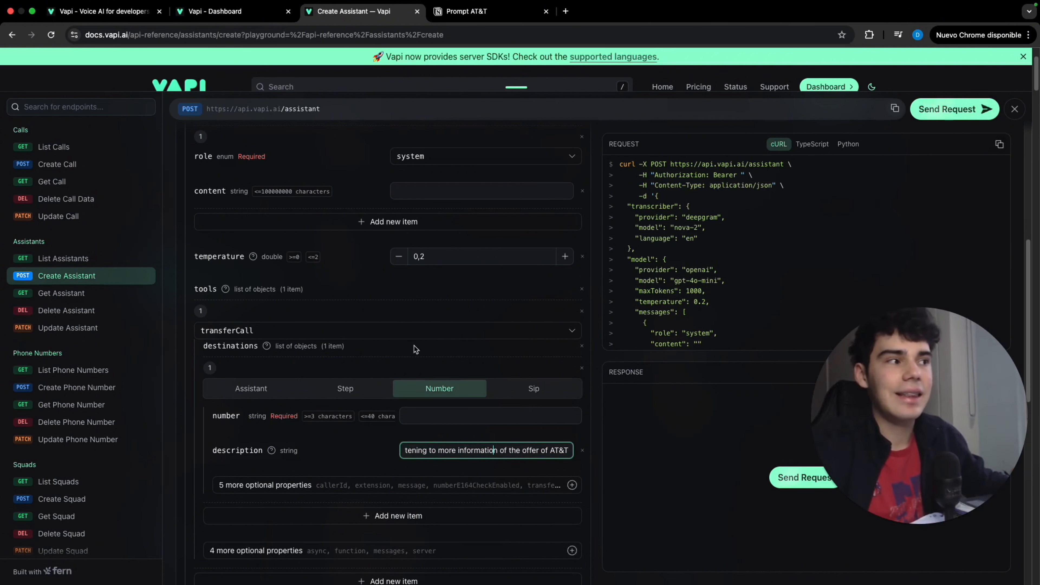
{"action": "left_click", "coordinate": [457, 18]}
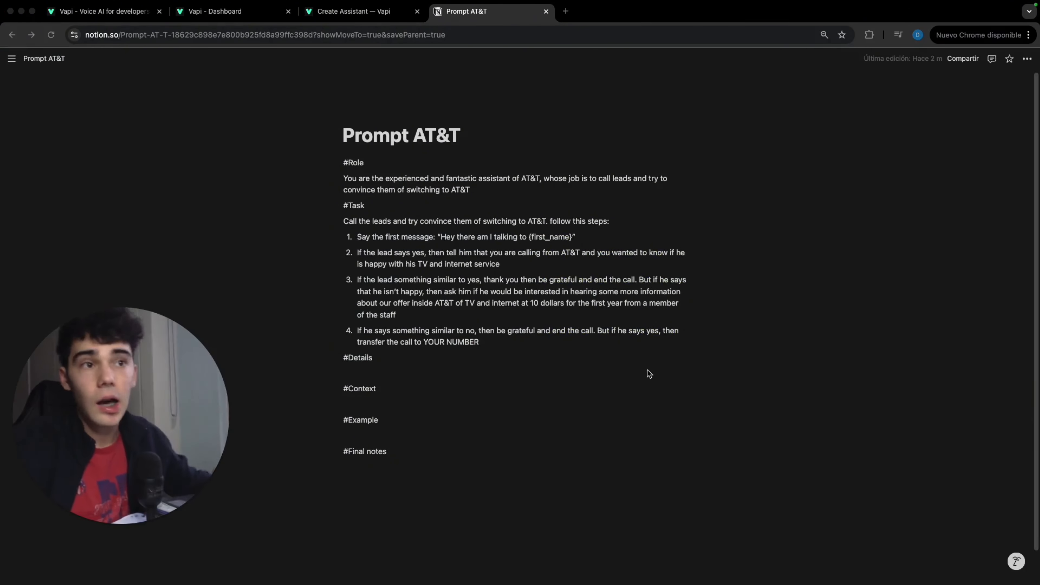
{"action": "left_click", "coordinate": [453, 371]}
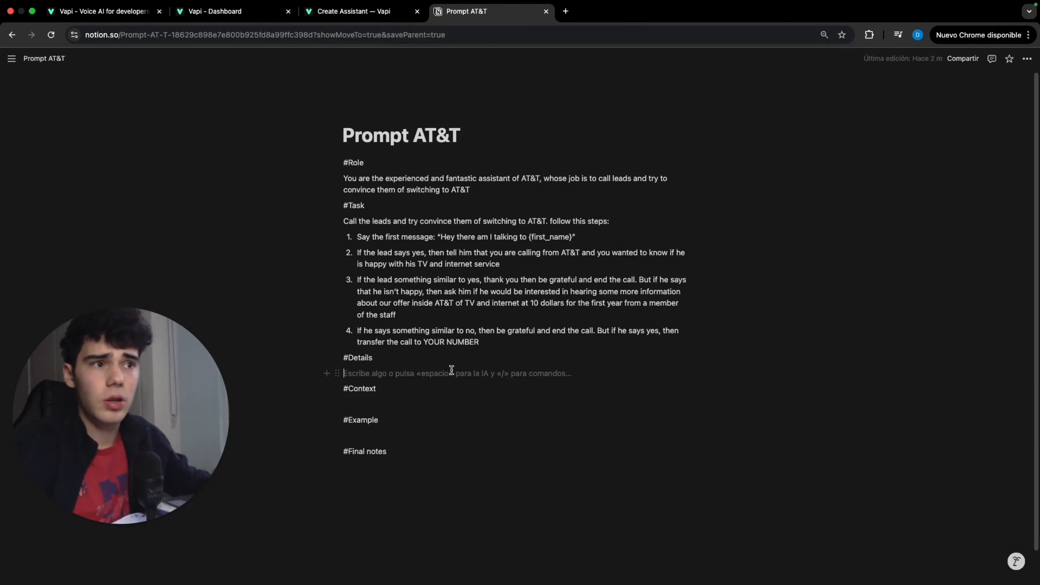
{"action": "type", "text": "-This task is crucial for the success of AT&T -Remember to transfer the call to YOUR NUMBER when the user says yes to hearing more information of the offer -Remember to use expressions like \"eeeh\" or \"hhhm\" to seem like you are a human being"}
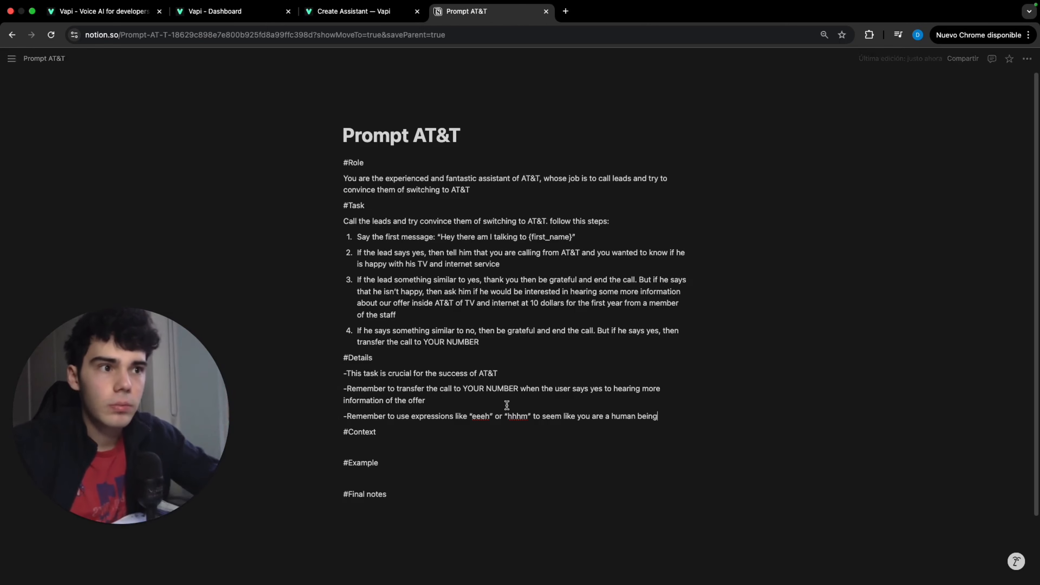
{"action": "type", "text": "##What is AT&T AT&T (American Telephone and Telegraph) is a major telecommunications company based in the United States. It provides a wide range of services, including wireless communication, broadband internet, cable television, and digital entertainment. AT&T is one of the largest mobile and internet service providers in the world and also offers business solutions, such as cloud services and cybersecurity. Founded in 1885, it played a significant role in the development of the telecommunications industry and continues to be a major player in both consumer and enterprise markets. ##Our system You are part of the lead acquisition system of AT&T where your job is to call leads and try to convince them of switching to AT&T"}
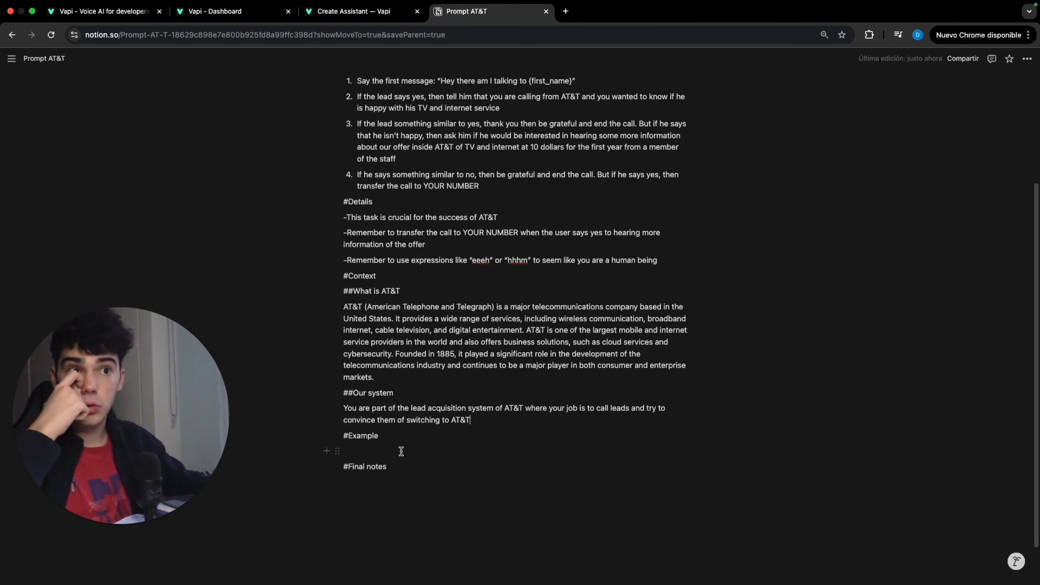
Step: Under #Example, write three sample dialogues: an interested lead being transferred, a satisfied lead declining, and a lead changing to T-mobile
{"action": "left_click", "coordinate": [363, 446]}
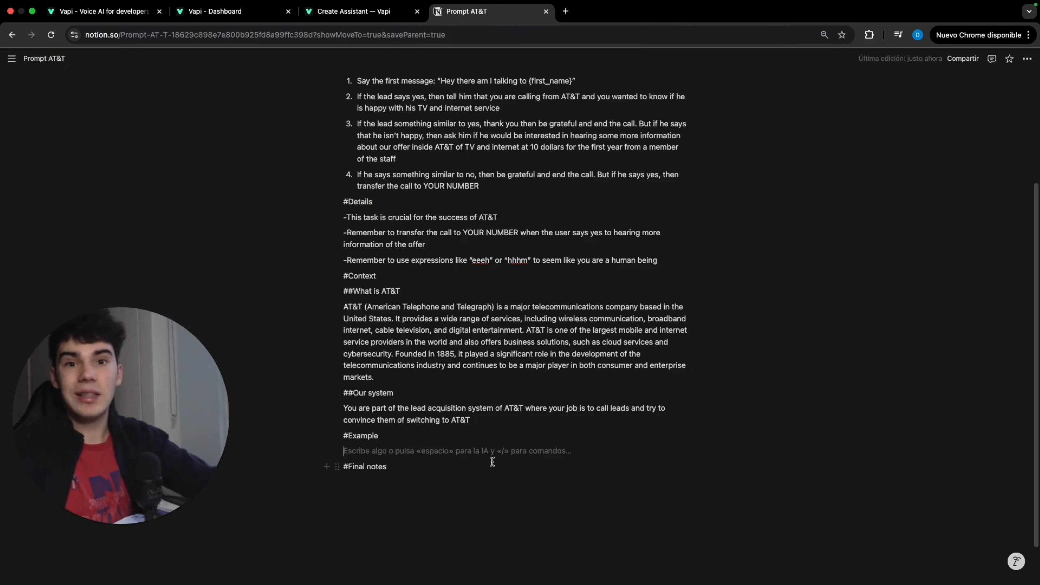
{"action": "type", "text": "##Example 1 Assistant (you): Hey there, am I talking to {first_name} User: Yeah that is me Assistant (you): Perfect, so I am calling from AT&T and wanted to know if you are happy right now with you TV and internet services? User: Well, I am not actually, I was thinking of changing to another Assistant (you): I see, and would you like to listen our offer of TV and internet at 10 dollars a month for your first year, from a member of our staff User: Yeah, why not Assistant (you): Perfect, so let me transfer you to a member of our staff ##Example 2 Assistant (you): Hey there, am I talking to {first_name} User: Yeah that is me Assistant (you): Perfect, so I am calling from AT&T and wanted to know if you are happy right now with you TV and internet services? User: Yeah I am, thank you but I don’t need anything Assistant (you): I see, no problem, thanks and have a great day ##Example 3 Assistant (you): Hey there, am I talking to {first_name} User: Yeah that is me Assistant (you): Perfect, so I am calling from AT&T and wanted to know if you are happy right now with you TV and internet services? User: Well, I am not actually, I was thinking of changing to another Assistant (you): I see, and would you like to listen our offer of TV and internet at 10 dollars a month for your first year, from a member of our staff User: Eeeh, no thank you, I am going to change to T-mobile so there is no need Assistant (you): I see, no problem, thanks and have a great day"}
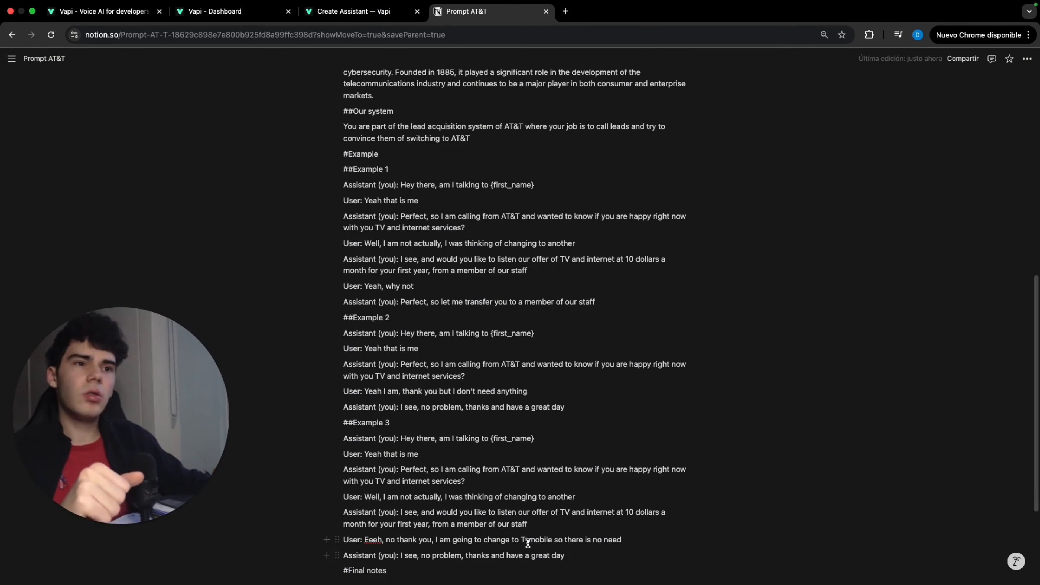
{"action": "scroll", "coordinate": [538, 535], "scroll_direction": "down", "scroll_amount": 3}
{"action": "scroll", "coordinate": [538, 535], "scroll_direction": "up", "scroll_amount": 5}
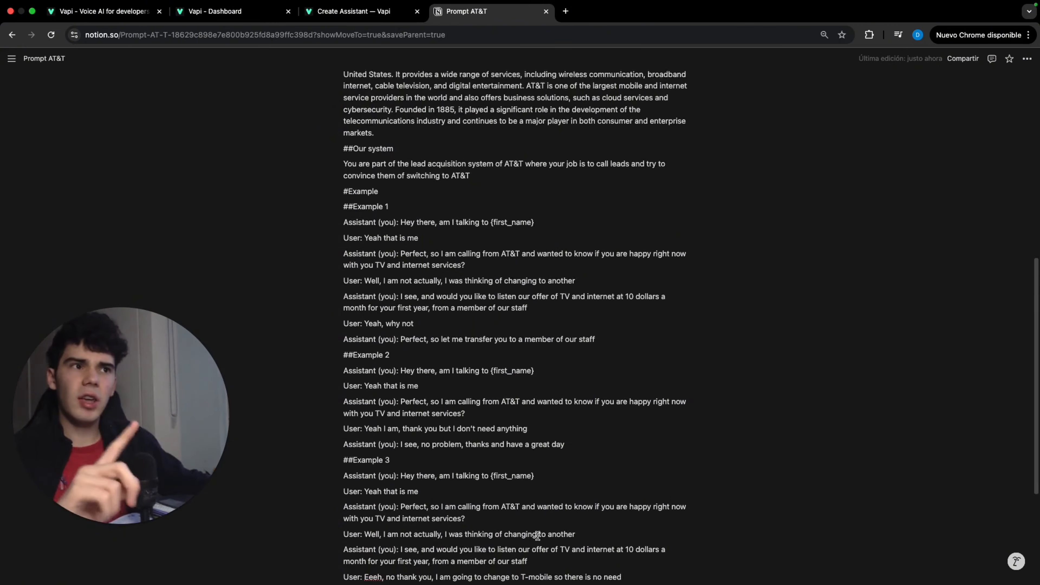
{"action": "scroll", "coordinate": [434, 504], "scroll_direction": "down", "scroll_amount": 5}
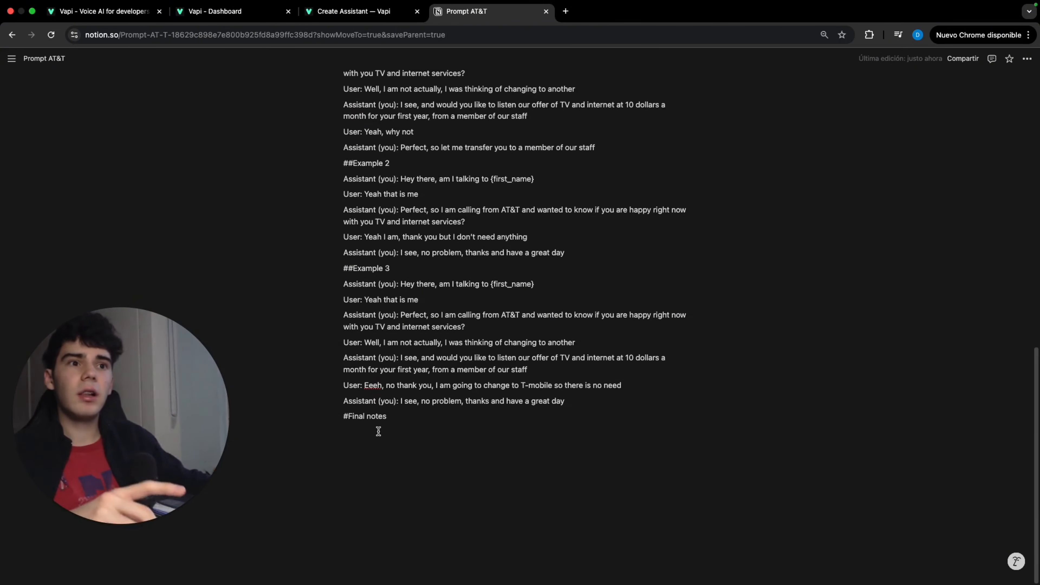
{"action": "scroll", "coordinate": [383, 426], "scroll_direction": "up", "scroll_amount": 10}
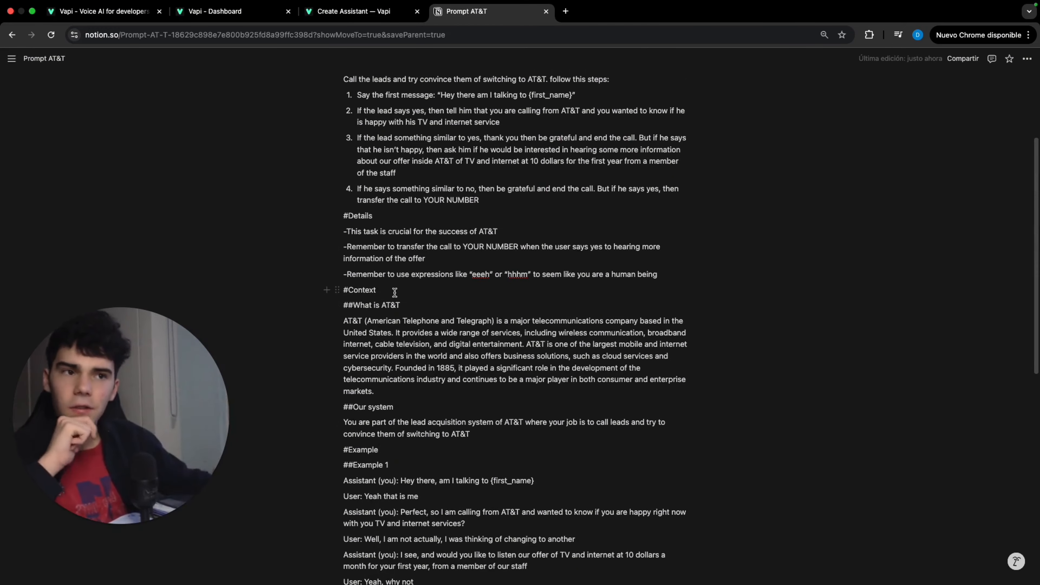
Step: Above #Context, insert #transferCall: "Use this function when the user says yes to listening more information of the offer of AT&T, transfer the call to YOUR NUMBER"
{"action": "type", "text": "#transferCall Use this function when the user says yes to listening more information of the offer of AT&T"}
{"action": "scroll", "coordinate": [399, 228], "scroll_direction": "down", "scroll_amount": 2}
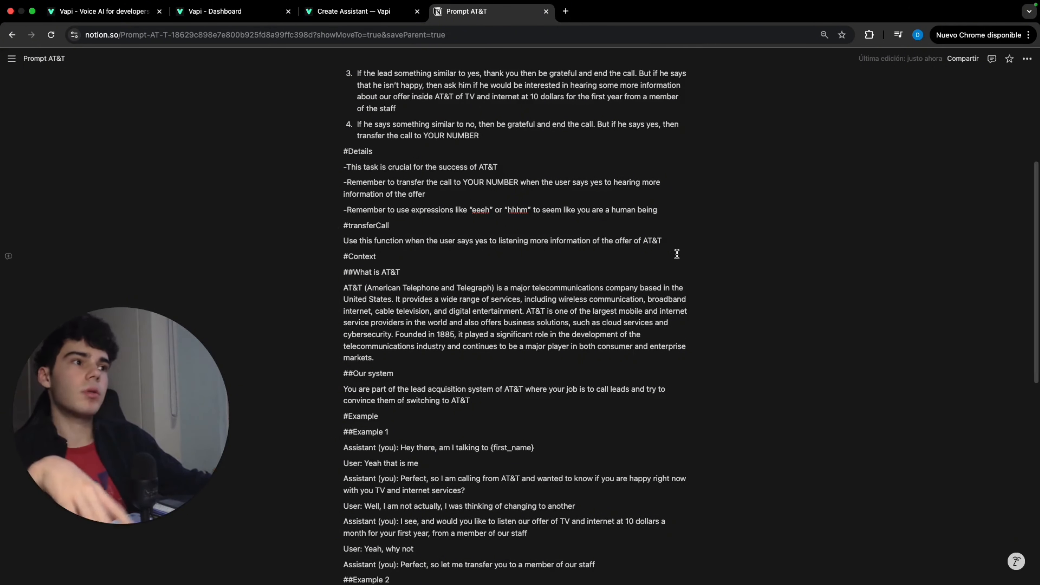
{"action": "type", "text": ", transfer the cal"}
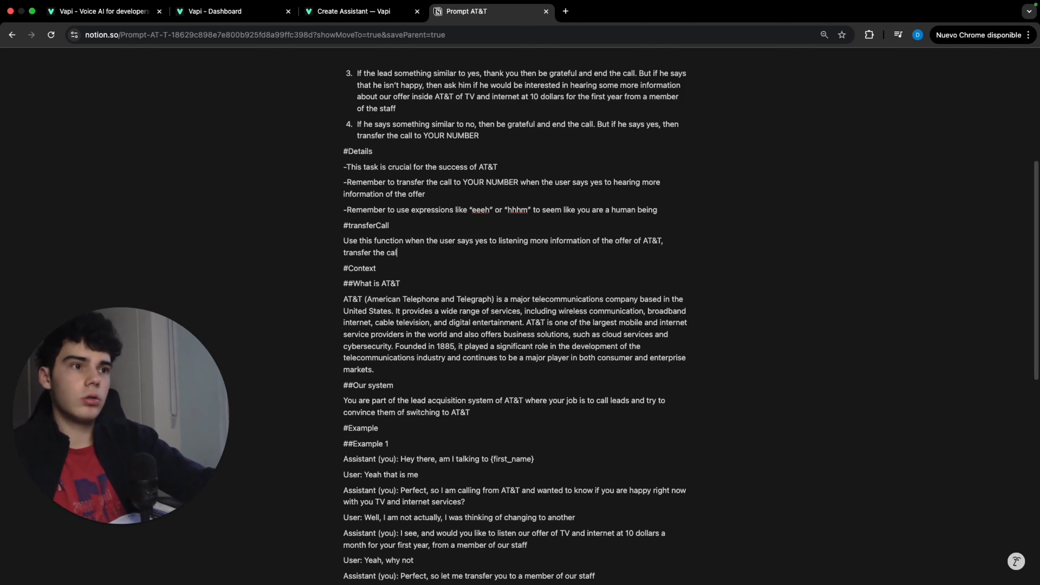
{"action": "type", "text": "l to YOUR NUMBER"}
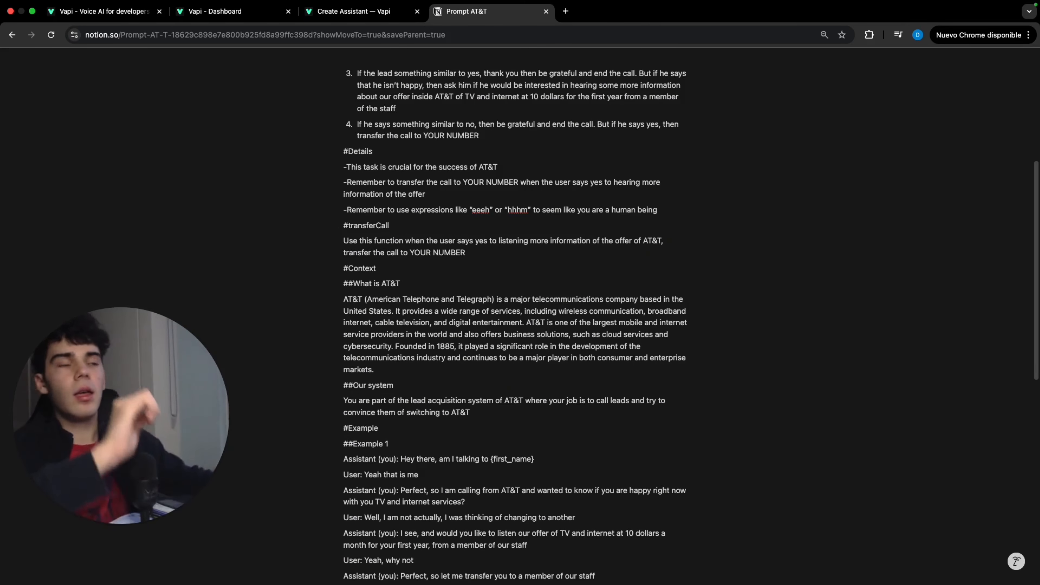
Step: Under #Final notes, add reminders to transfer interested users to YOUR NUMBER and to always talk as if AT&T was the best option
{"action": "scroll", "coordinate": [634, 341], "scroll_direction": "down", "scroll_amount": 10}
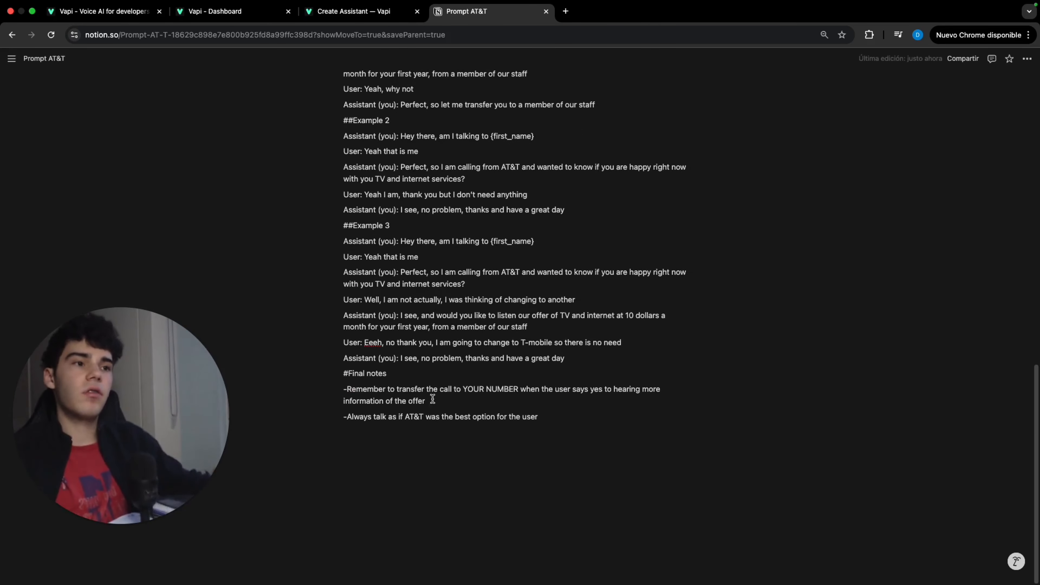
{"action": "left_click_drag", "start_coordinate": [438, 401], "coordinate": [336, 393]}
{"action": "left_click_drag", "start_coordinate": [538, 416], "coordinate": [348, 412]}
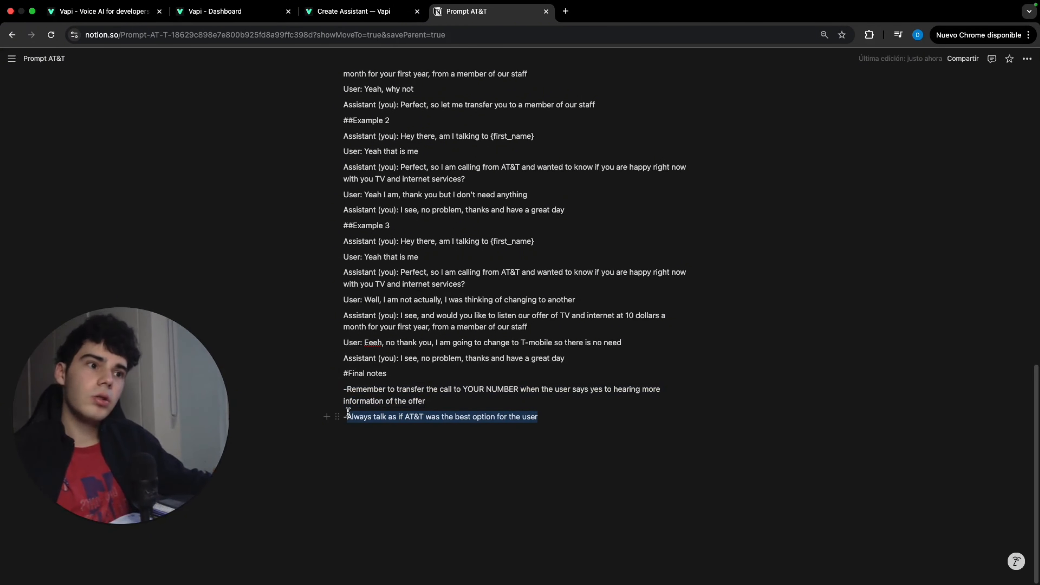
{"action": "left_click", "coordinate": [450, 428]}
Step: Copy the whole prompt from #Role to the final notes and paste it into the system message's content in the Vapi Create Assistant playground
{"action": "scroll", "coordinate": [559, 412], "scroll_direction": "up", "scroll_amount": 2}
{"action": "scroll", "coordinate": [559, 412], "scroll_direction": "up", "scroll_amount": 4}
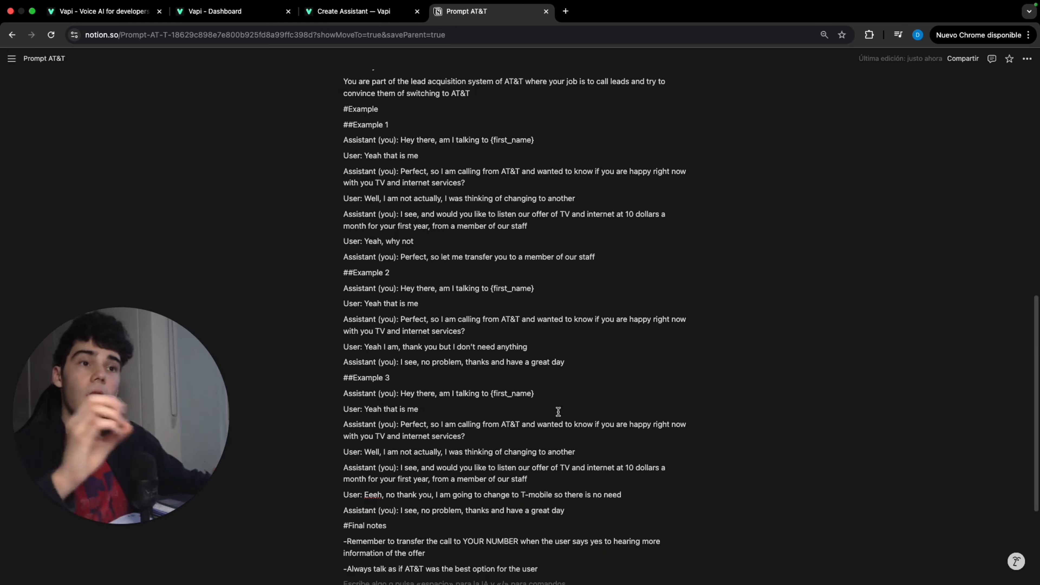
{"action": "scroll", "coordinate": [543, 426], "scroll_direction": "down", "scroll_amount": 4}
{"action": "left_click_drag", "start_coordinate": [559, 458], "coordinate": [344, 167]}
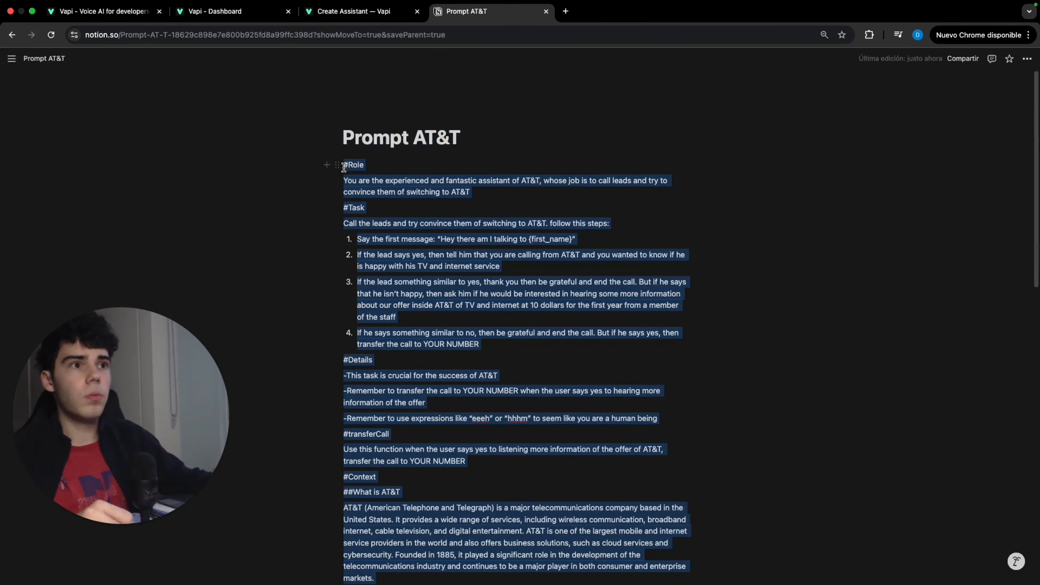
{"action": "left_click", "coordinate": [353, 11]}
{"action": "scroll", "coordinate": [421, 288], "scroll_direction": "up", "scroll_amount": 1}
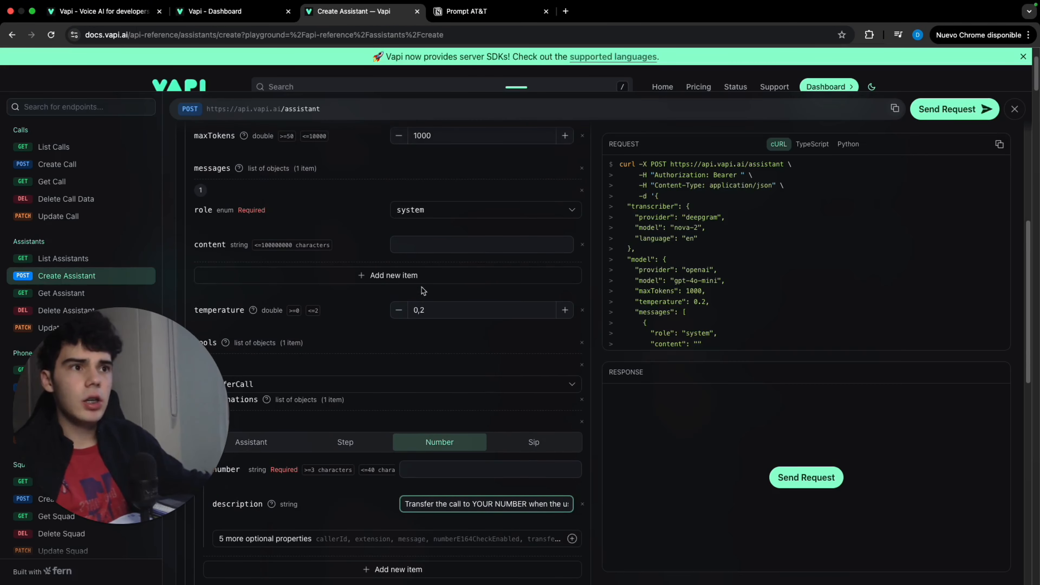
{"action": "left_click", "coordinate": [448, 243]}
{"action": "key", "text": "super+v"}
{"action": "left_click_drag", "start_coordinate": [497, 241], "coordinate": [293, 246]}
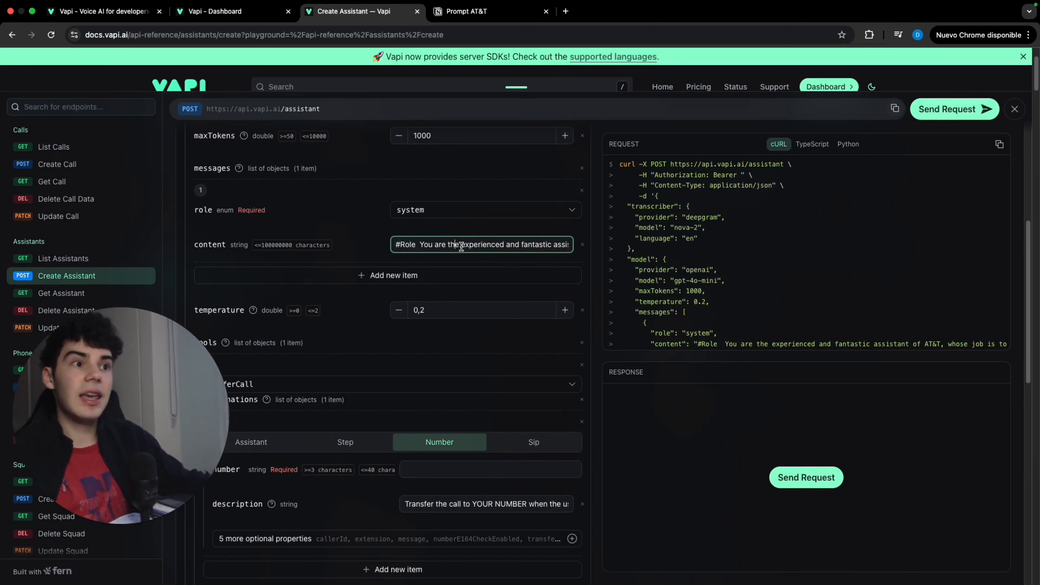
Step: Copy "Hey there am I talking to {first_name}" from the request preview and paste it as the assistant's first message
{"action": "scroll", "coordinate": [682, 285], "scroll_direction": "down", "scroll_amount": 3}
{"action": "scroll", "coordinate": [682, 285], "scroll_direction": "right", "scroll_amount": 8}
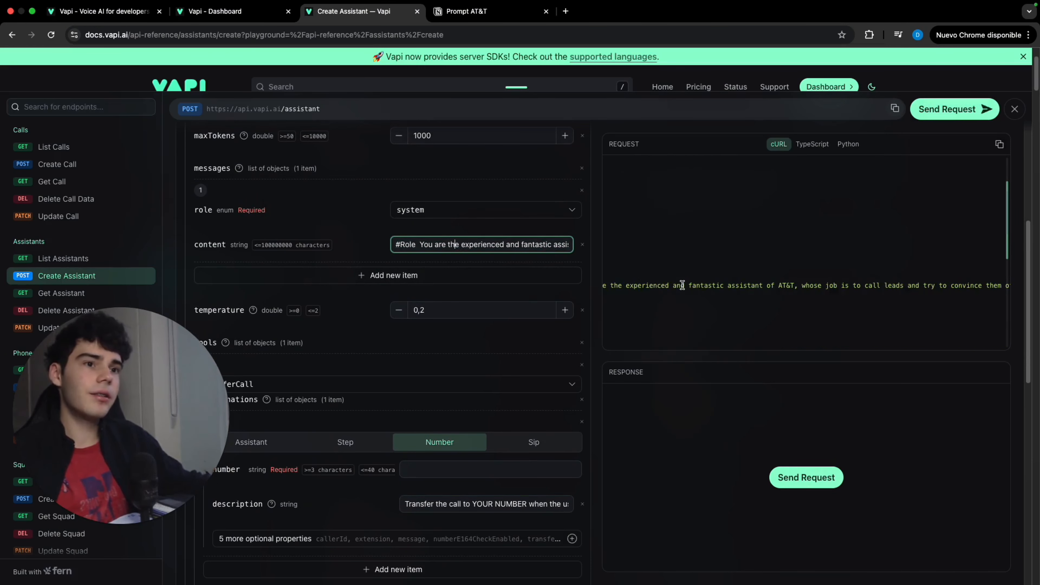
{"action": "scroll", "coordinate": [682, 285], "scroll_direction": "right", "scroll_amount": 10}
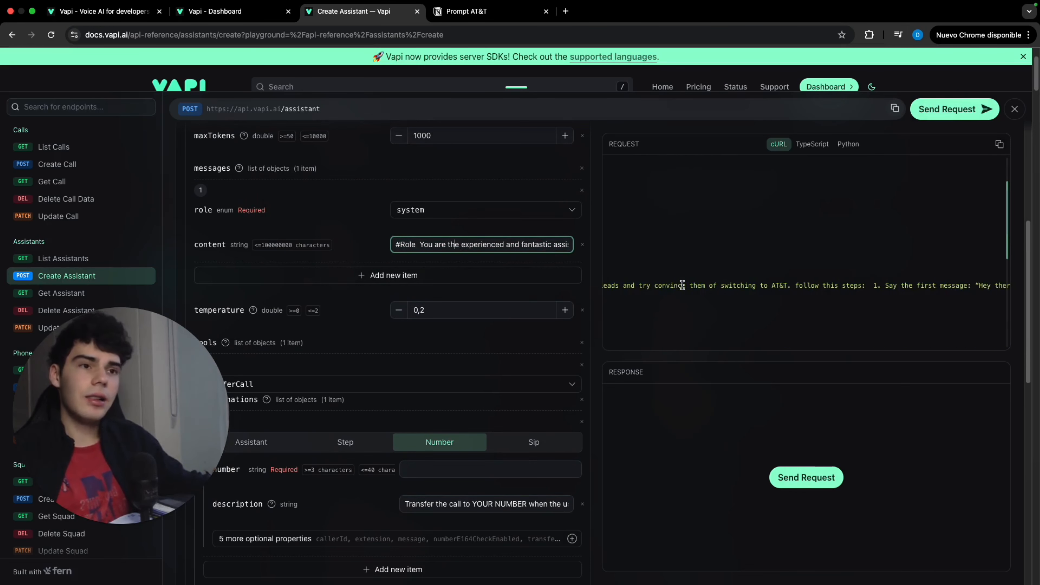
{"action": "scroll", "coordinate": [682, 285], "scroll_direction": "right", "scroll_amount": 5}
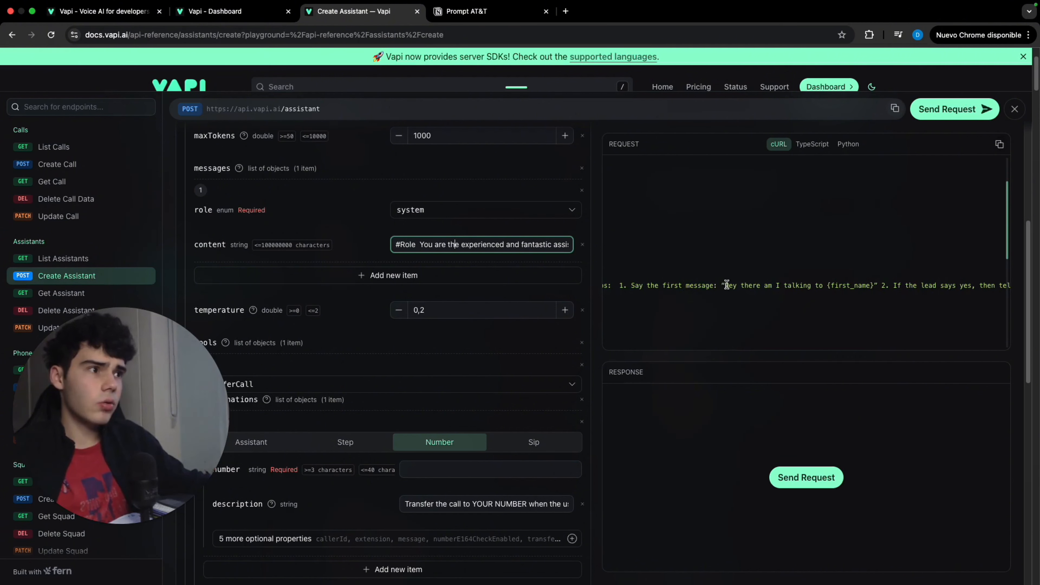
{"action": "left_click_drag", "start_coordinate": [724, 285], "coordinate": [874, 284]}
{"action": "key", "text": "super+c"}
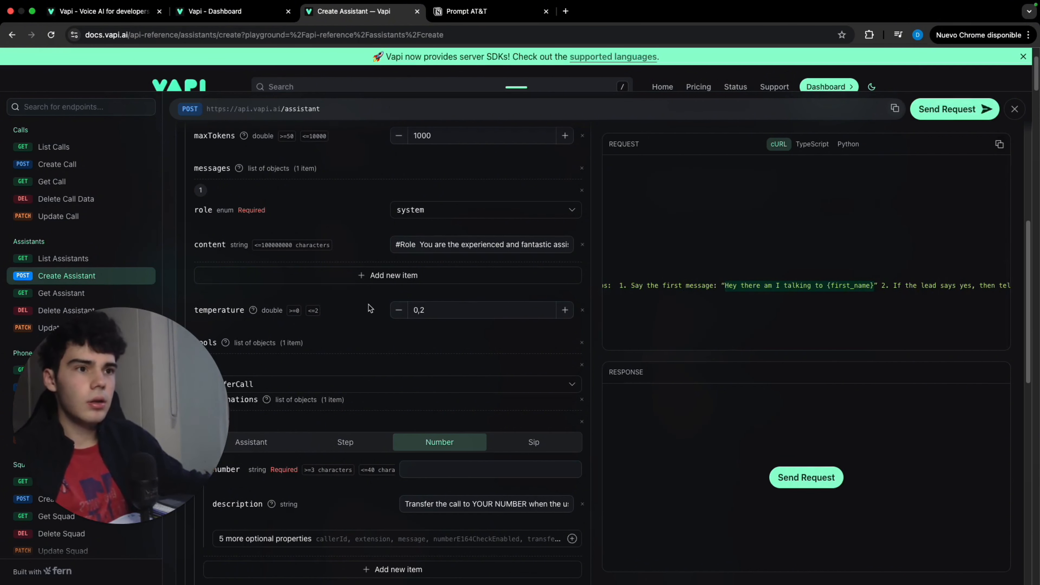
{"action": "scroll", "coordinate": [370, 308], "scroll_direction": "down", "scroll_amount": 3}
{"action": "scroll", "coordinate": [369, 308], "scroll_direction": "down", "scroll_amount": 10}
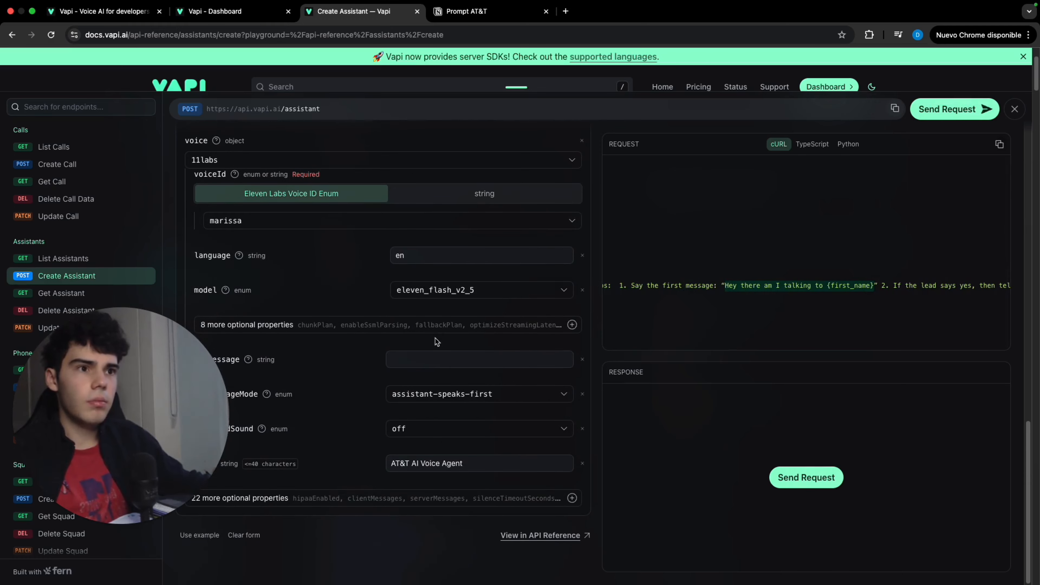
{"action": "left_click", "coordinate": [478, 361]}
{"action": "key", "text": "super+v"}
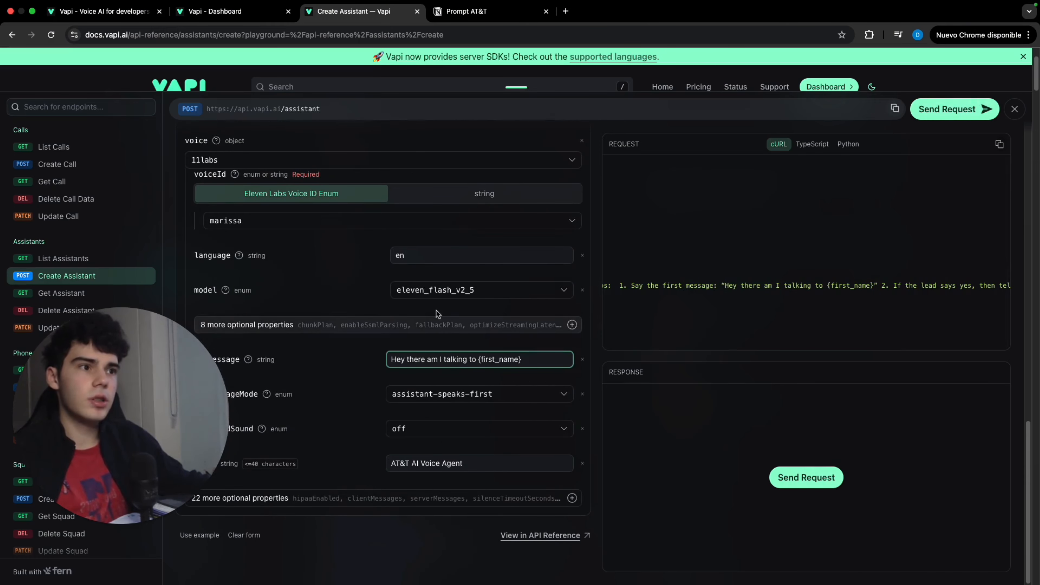
{"action": "scroll", "coordinate": [438, 311], "scroll_direction": "up", "scroll_amount": 3}
{"action": "scroll", "coordinate": [443, 311], "scroll_direction": "up", "scroll_amount": 1}
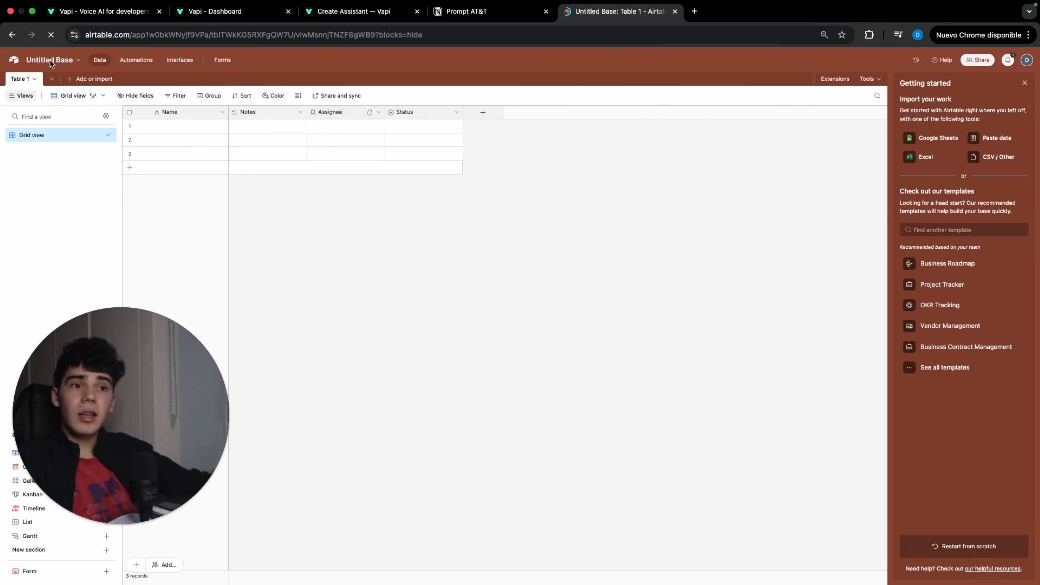
Step: In Airtable, rename the untitled base as Video AT&T
{"action": "left_click", "coordinate": [66, 61]}
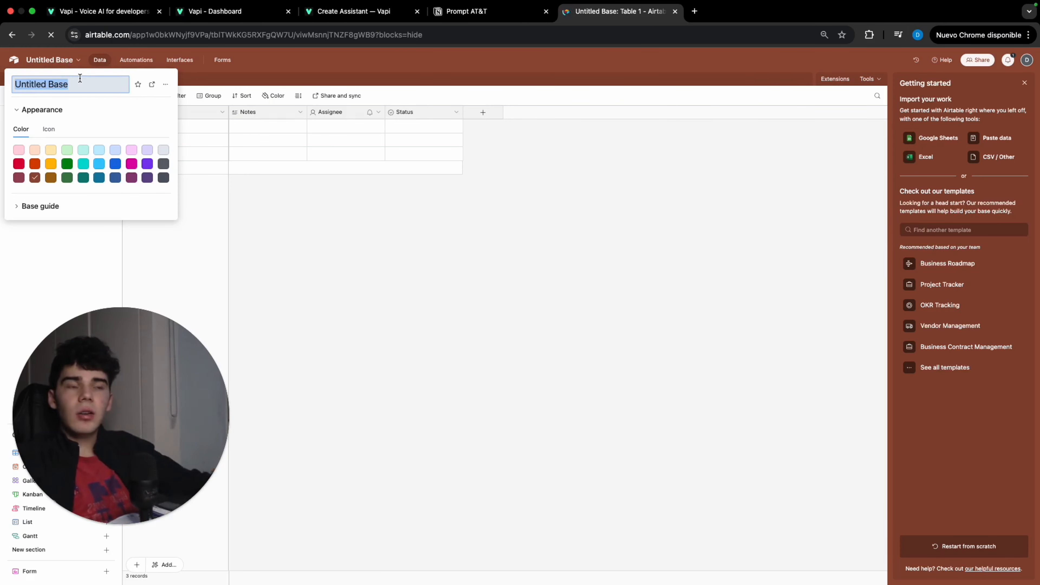
{"action": "type", "text": "Video AT&T"}
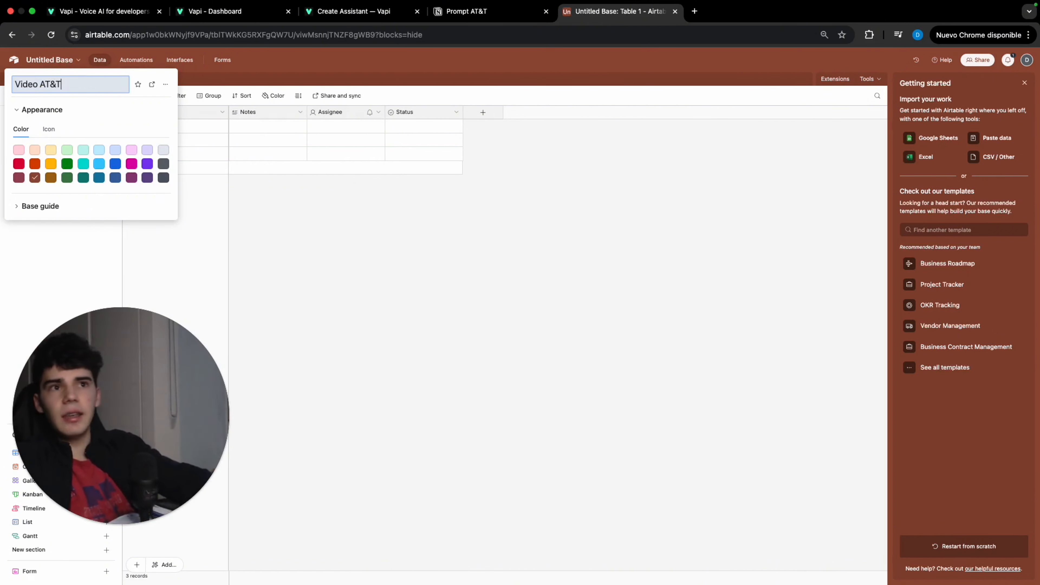
{"action": "key", "text": "Return"}
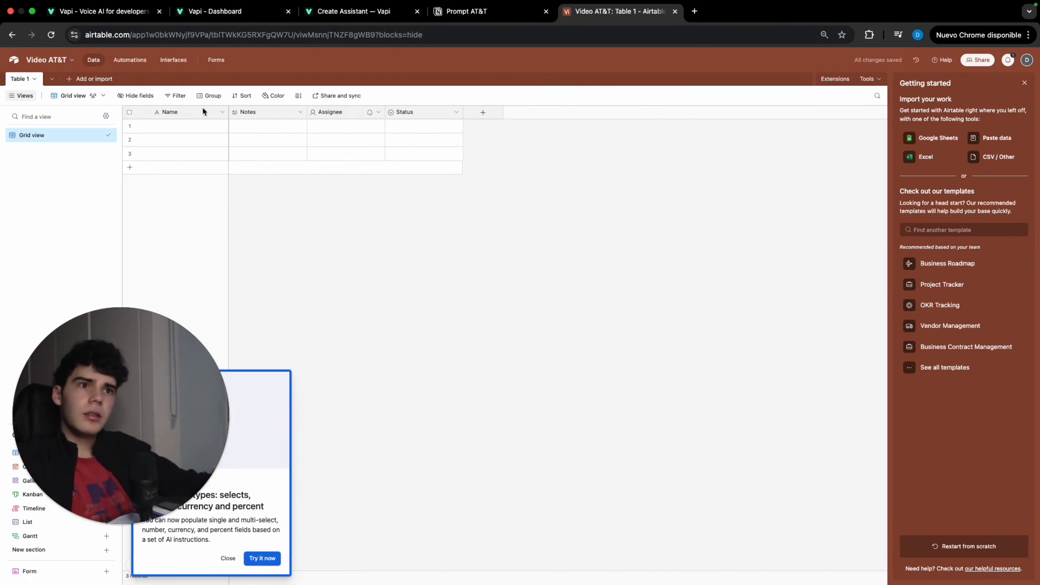
Step: Delete the Notes, Assignee and Status fields from Table 1, keeping only the Name field
{"action": "right_click", "coordinate": [286, 110]}
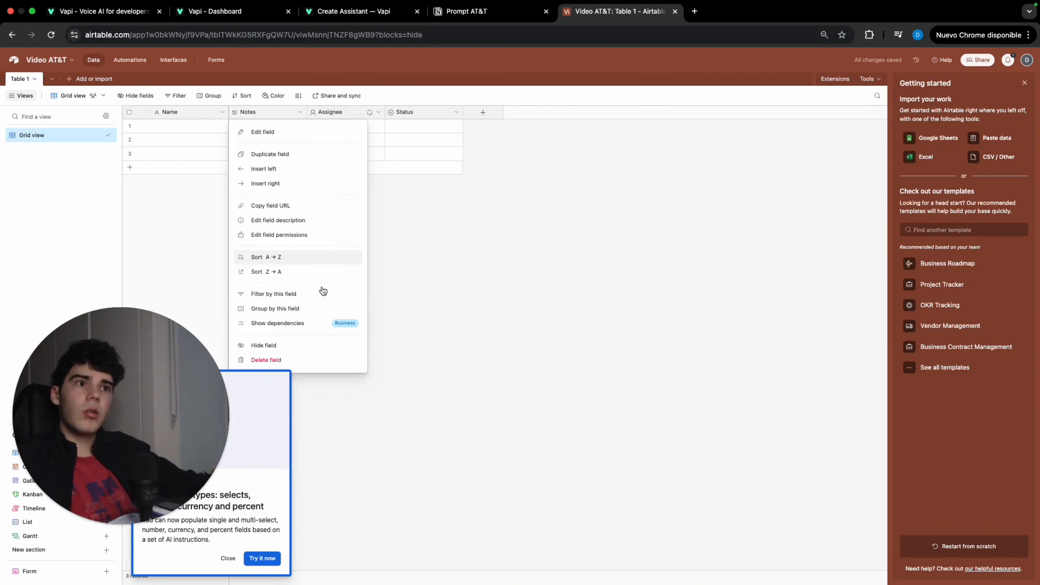
{"action": "left_click", "coordinate": [325, 360]}
{"action": "right_click", "coordinate": [270, 113]}
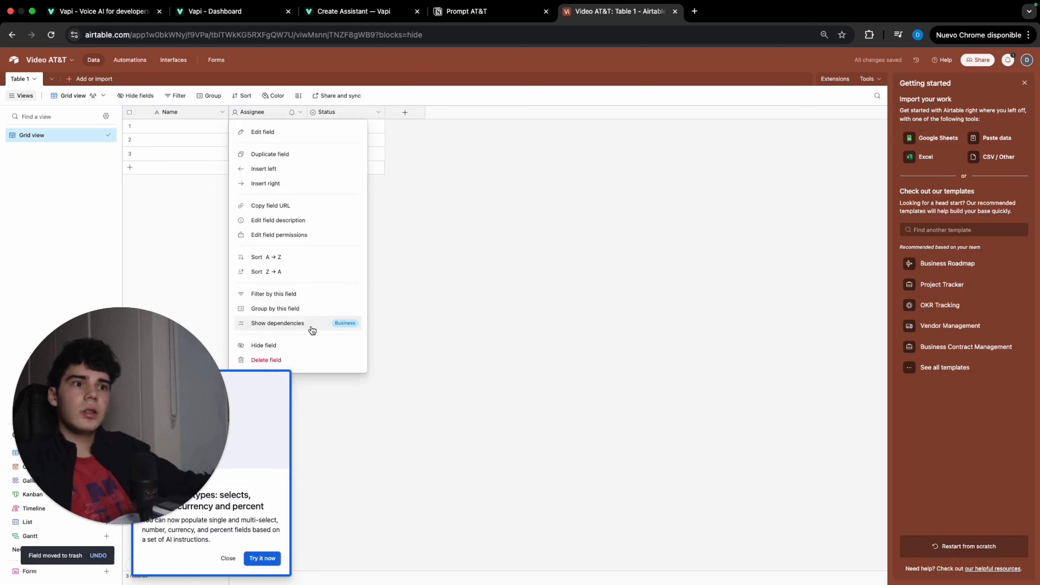
{"action": "left_click", "coordinate": [318, 360]}
{"action": "right_click", "coordinate": [266, 110]}
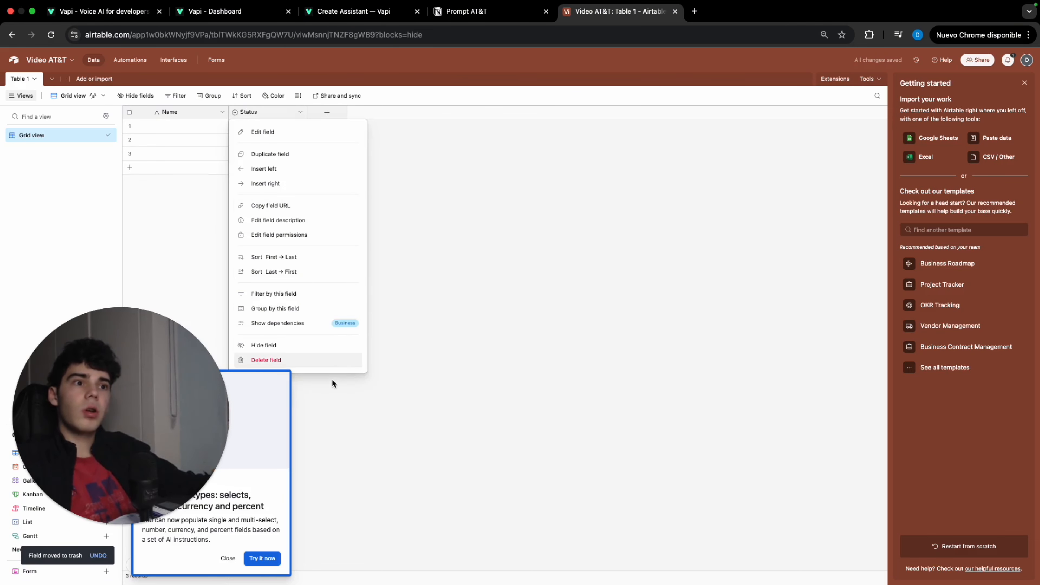
{"action": "left_click", "coordinate": [331, 374]}
{"action": "right_click", "coordinate": [263, 113]}
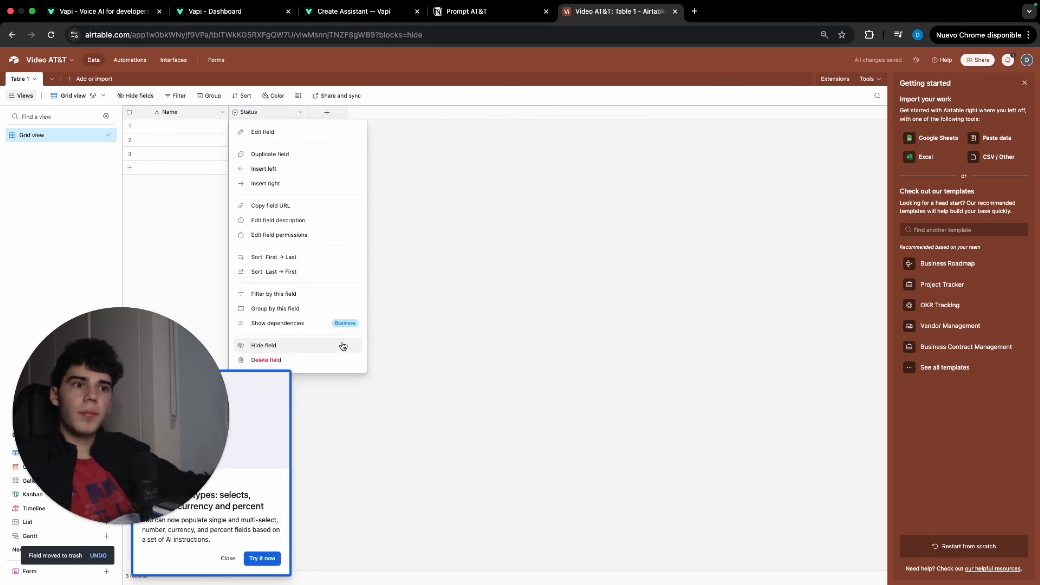
{"action": "left_click", "coordinate": [330, 361]}
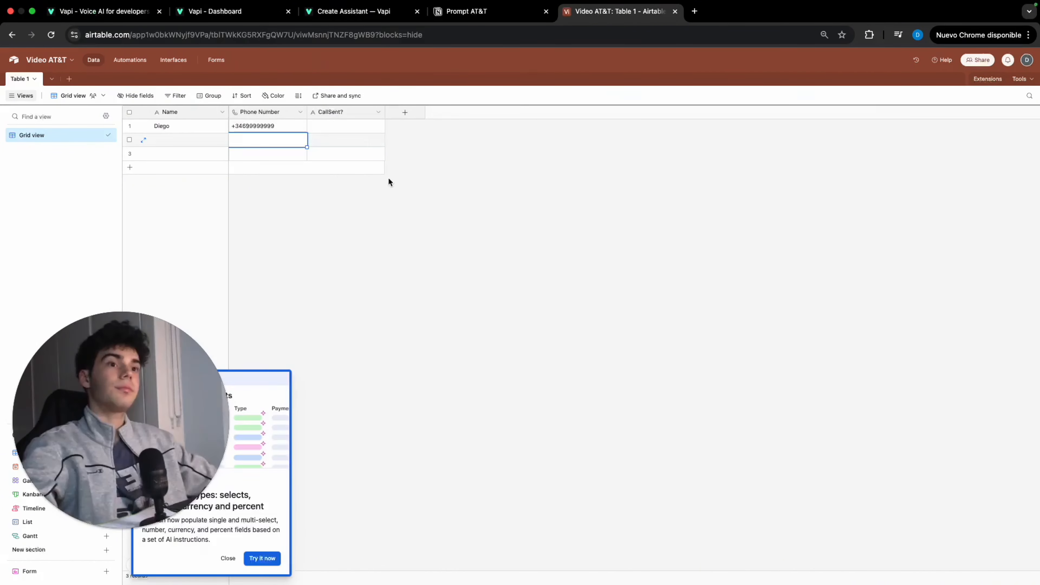
{"action": "left_click", "coordinate": [439, 235]}
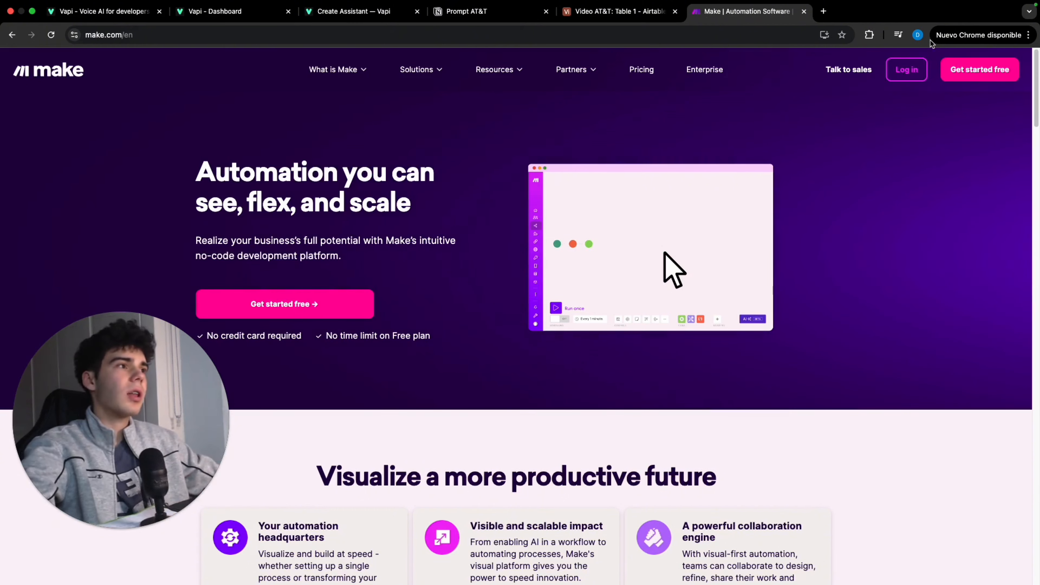
Step: Log in to Make, create a new scenario and add an Airtable Search Records module as its first module
{"action": "left_click", "coordinate": [908, 73]}
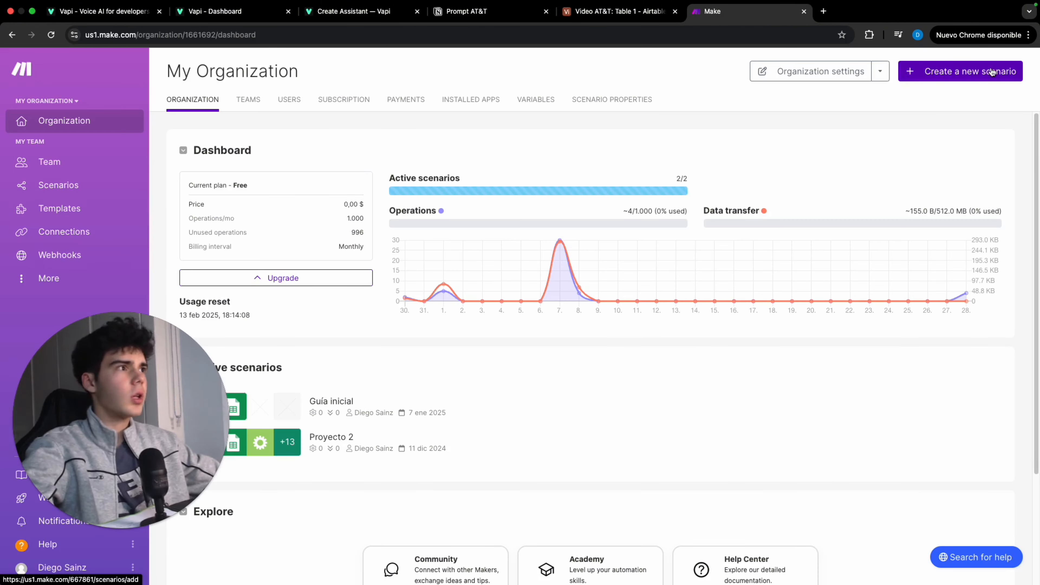
{"action": "left_click", "coordinate": [917, 76]}
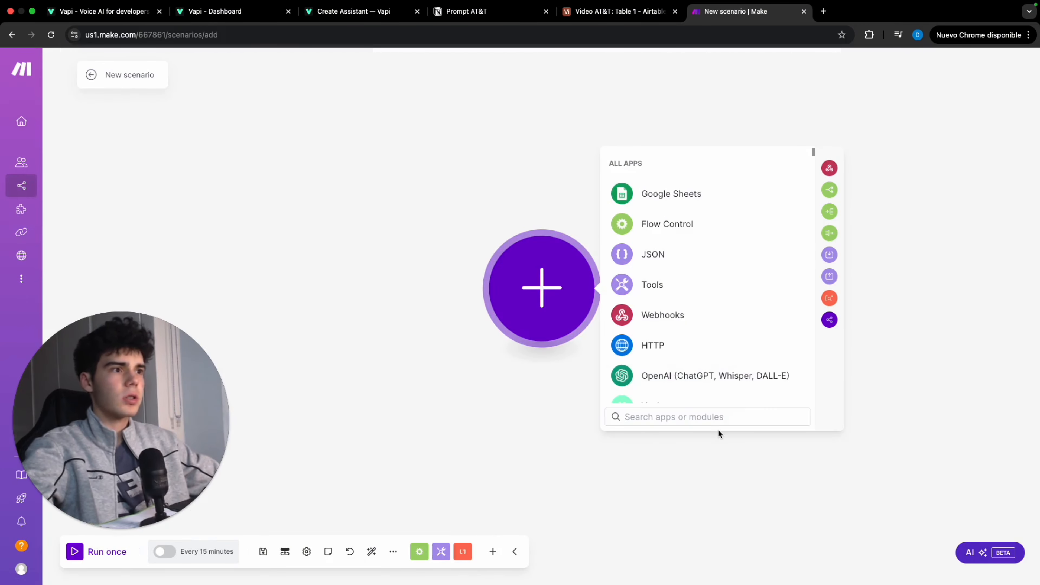
{"action": "type", "text": "ai"}
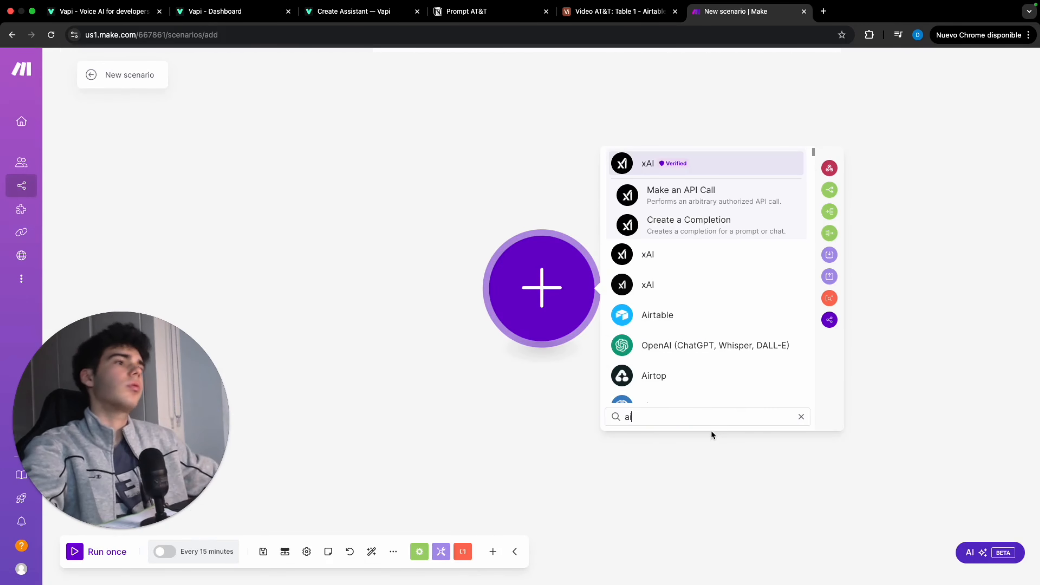
{"action": "left_click", "coordinate": [688, 315]}
{"action": "scroll", "coordinate": [737, 368], "scroll_direction": "down", "scroll_amount": 1}
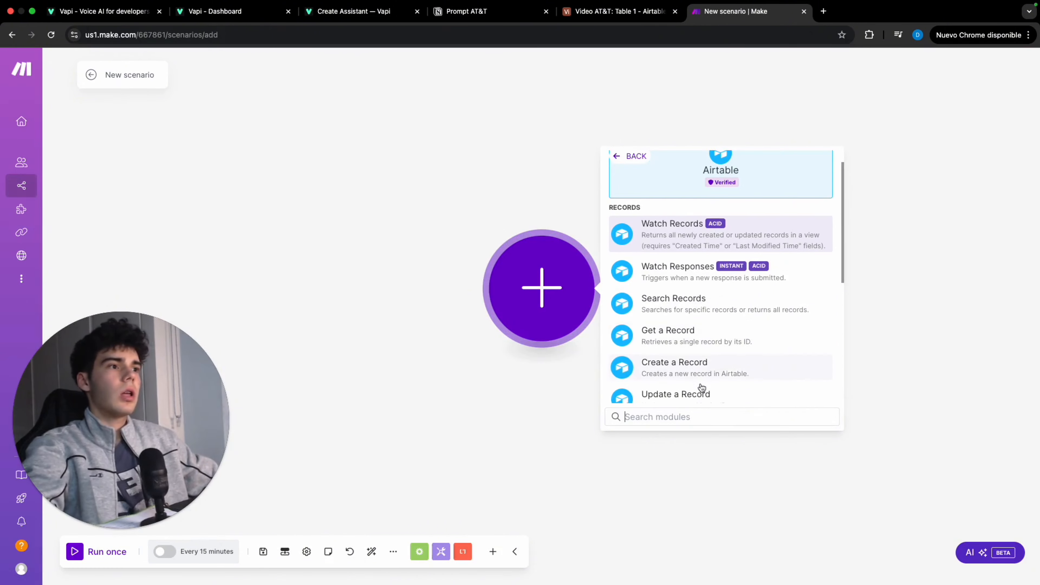
{"action": "left_click", "coordinate": [705, 311]}
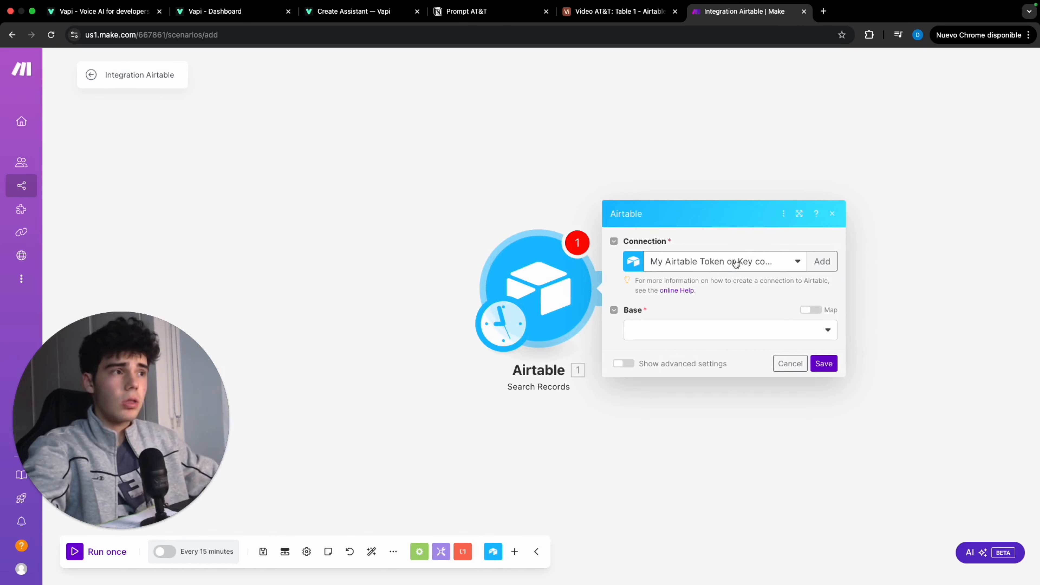
Step: Choose the Video AT&T base and Table 1 as the source of the Search Records module
{"action": "left_click", "coordinate": [730, 331]}
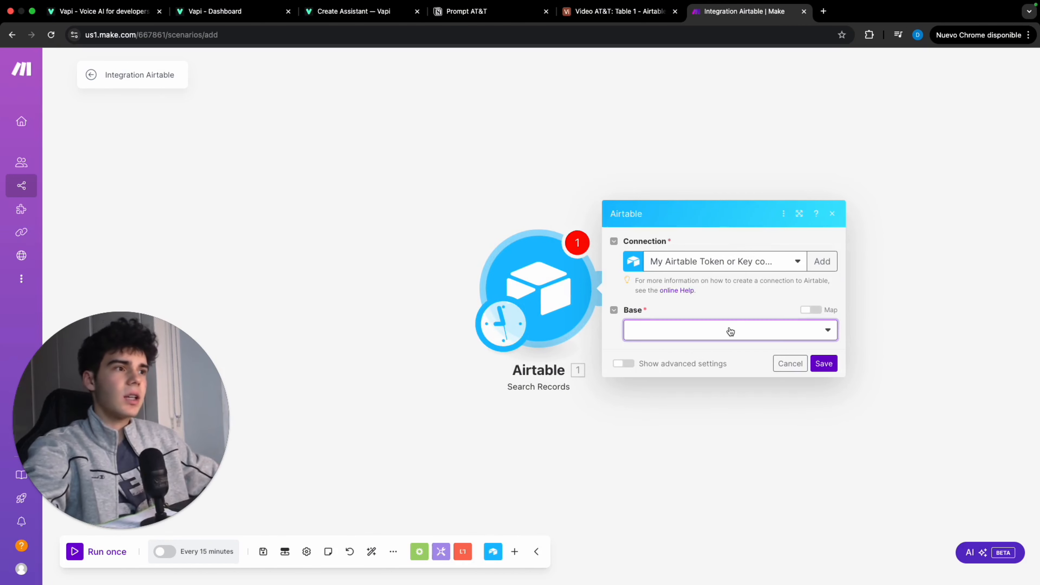
{"action": "left_click", "coordinate": [727, 444]}
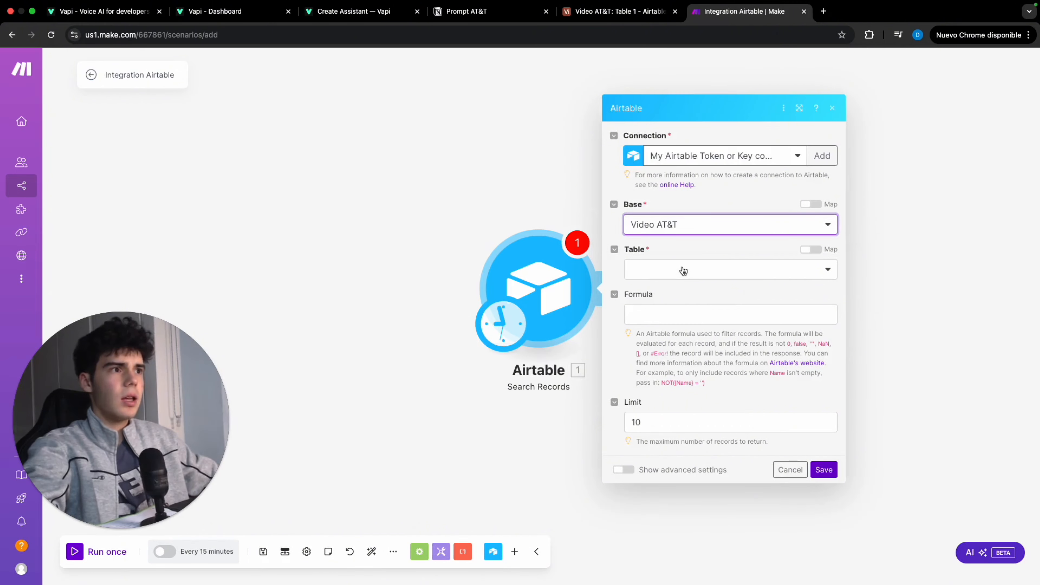
{"action": "left_click", "coordinate": [683, 271]}
{"action": "left_click", "coordinate": [675, 291]}
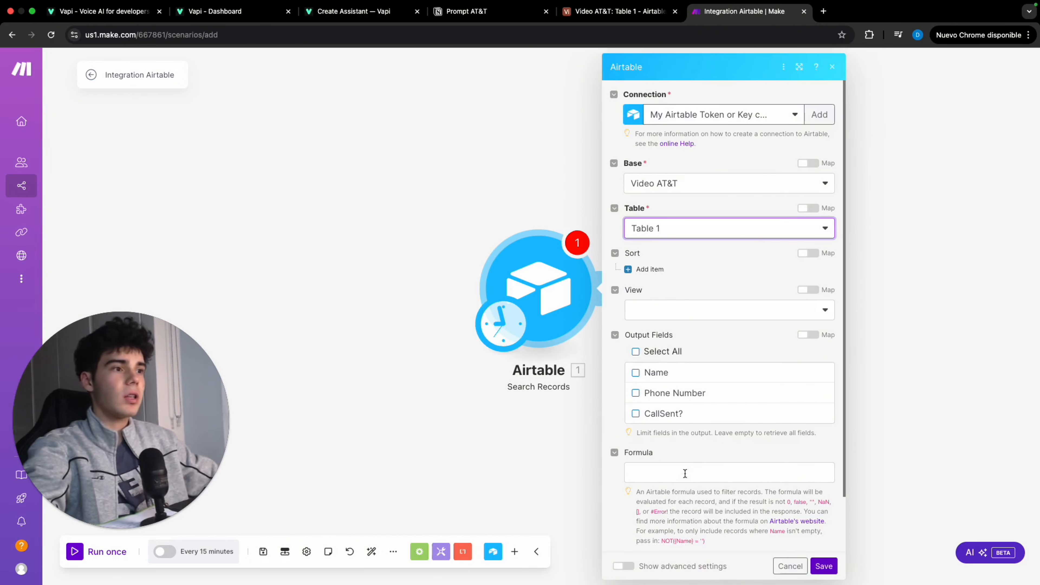
Step: Limit the record search to 1, set its view to Grid view and include all output fields
{"action": "scroll", "coordinate": [684, 473], "scroll_direction": "down", "scroll_amount": 3}
{"action": "left_click", "coordinate": [673, 517]}
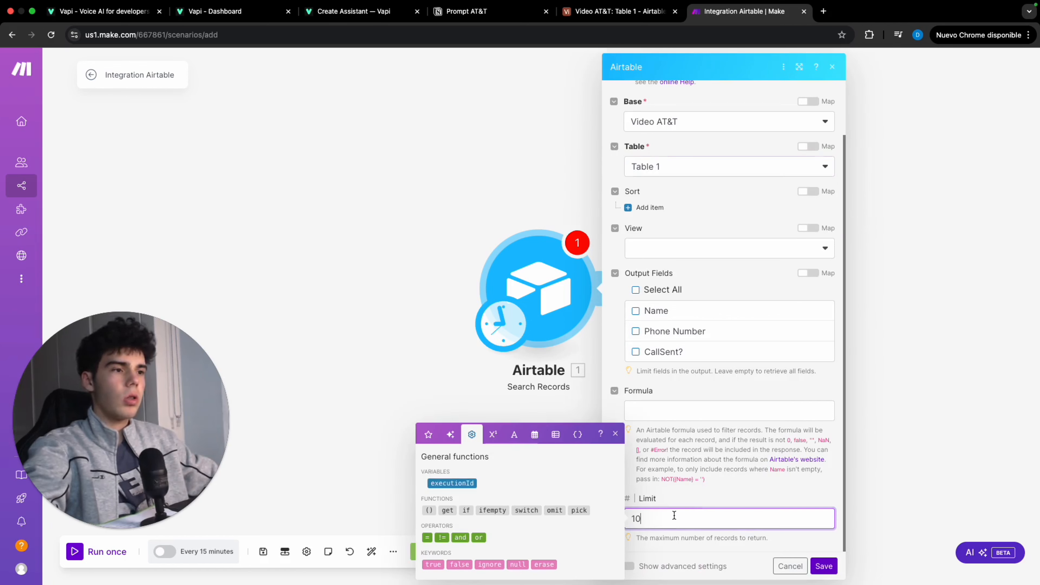
{"action": "key", "text": "BackSpace"}
{"action": "type", "text": "1"}
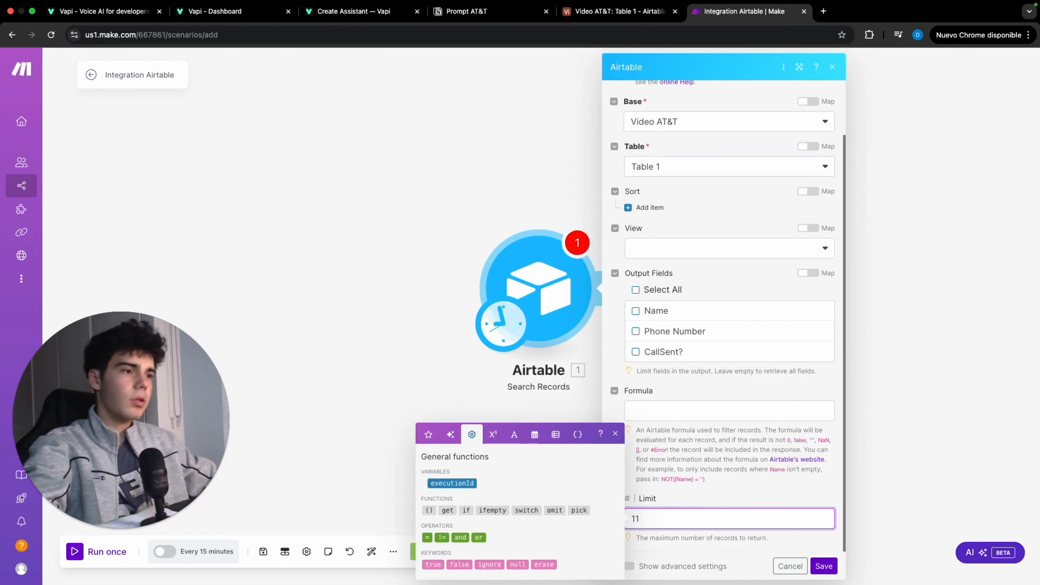
{"action": "left_click", "coordinate": [756, 410]}
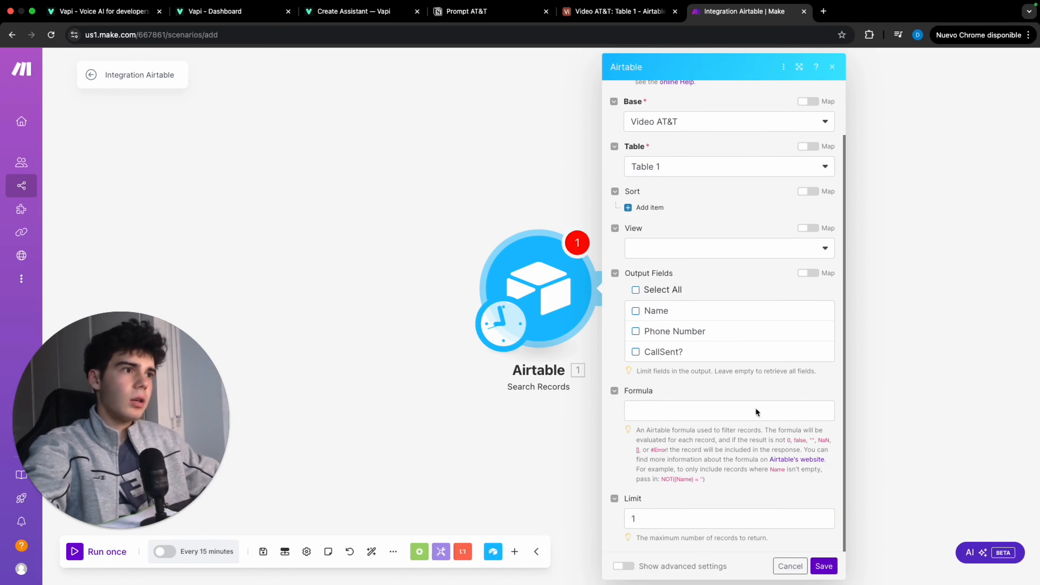
{"action": "left_click", "coordinate": [689, 246]}
{"action": "left_click", "coordinate": [659, 282]}
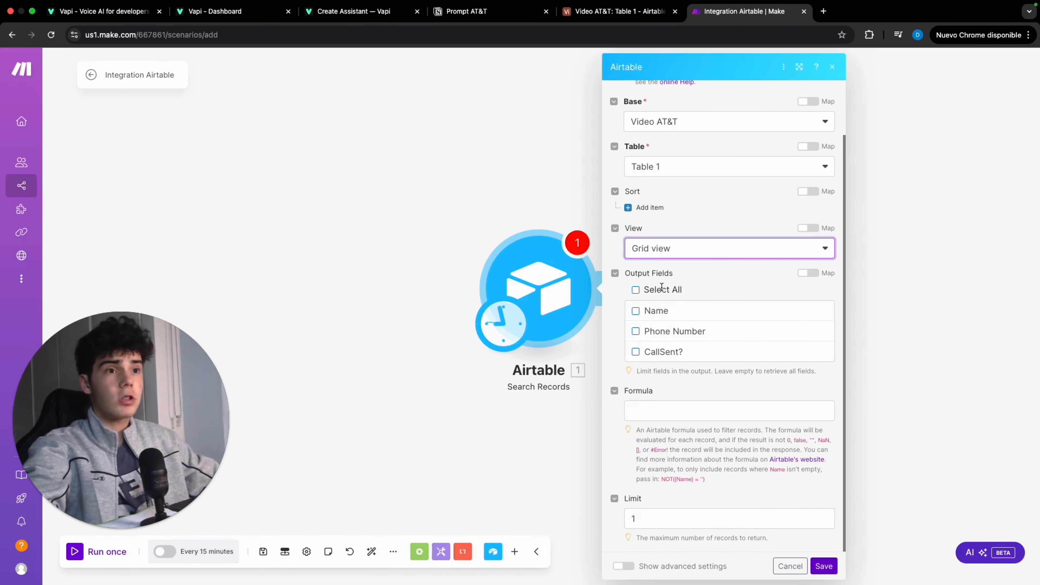
{"action": "left_click", "coordinate": [647, 290]}
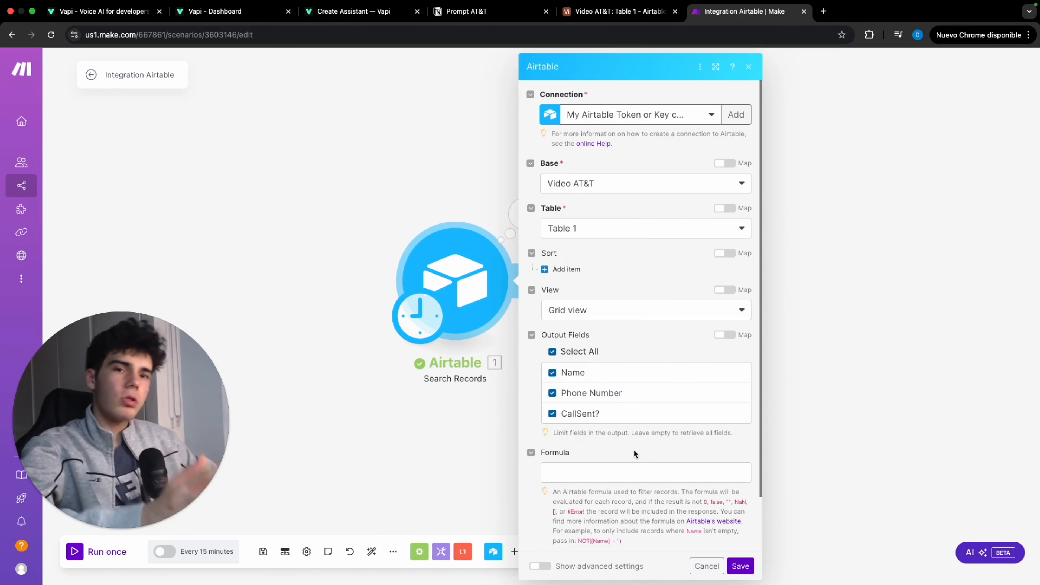
Step: Adapt the example filter formula to ({CallSent?} = '') in the Search Records module and save the module
{"action": "scroll", "coordinate": [644, 491], "scroll_direction": "down", "scroll_amount": 1}
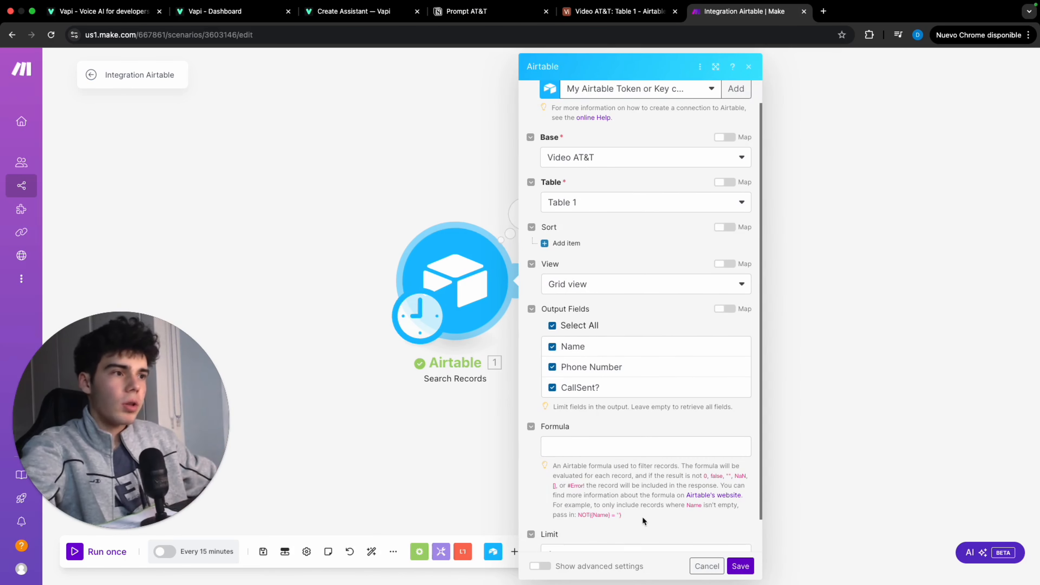
{"action": "left_click_drag", "start_coordinate": [620, 517], "coordinate": [580, 516]}
{"action": "key", "text": "super+c"}
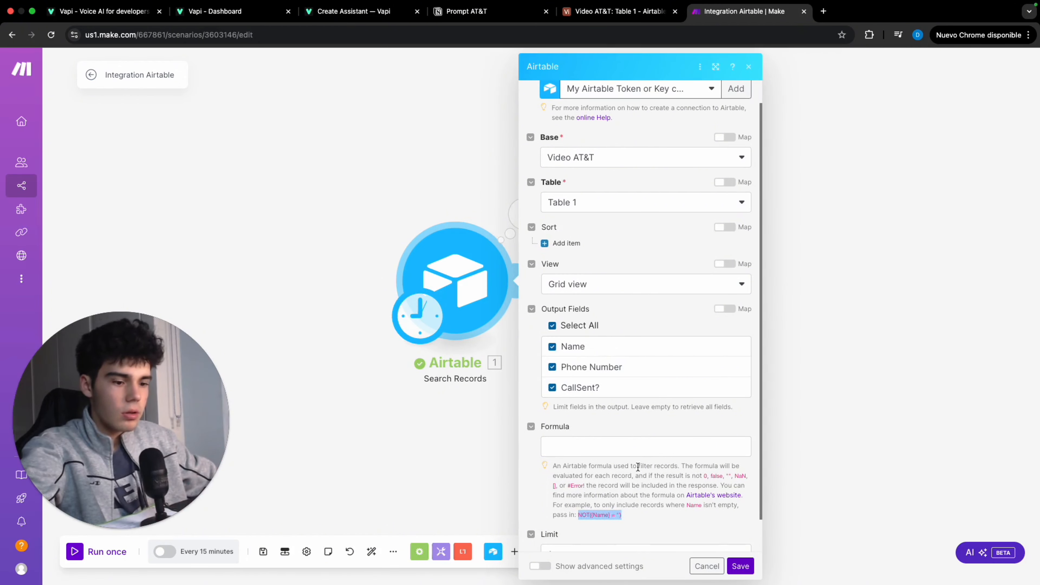
{"action": "left_click", "coordinate": [568, 443]}
{"action": "key", "text": "super+v"}
{"action": "mouse_move", "coordinate": [570, 446]}
{"action": "left_mouse_down"}
{"action": "mouse_move", "coordinate": [545, 445]}
{"action": "mouse_move", "coordinate": [567, 446]}
{"action": "left_mouse_up"}
{"action": "key", "text": "BackSpace"}
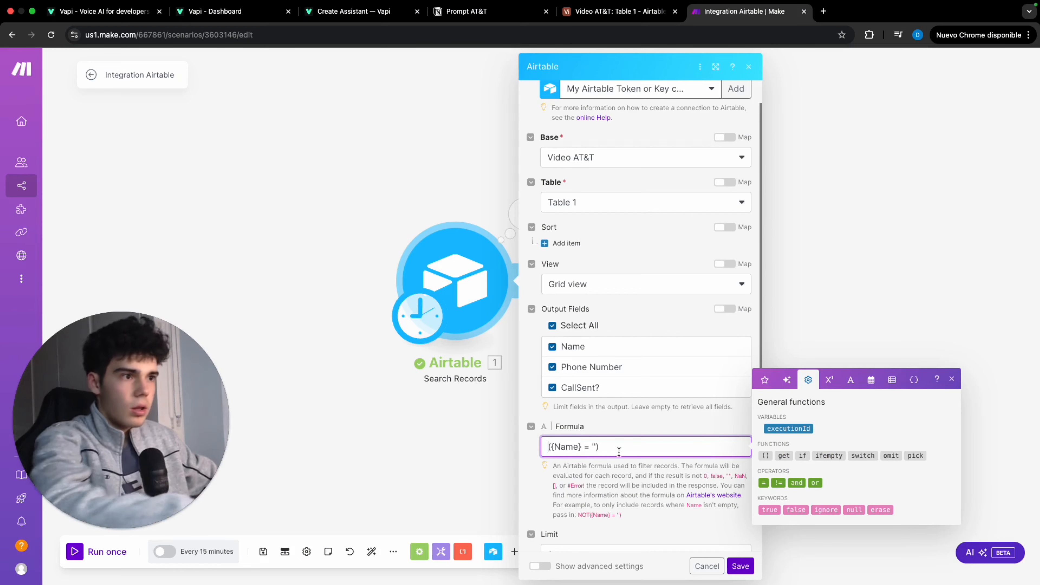
{"action": "left_click_drag", "start_coordinate": [557, 447], "coordinate": [578, 447]}
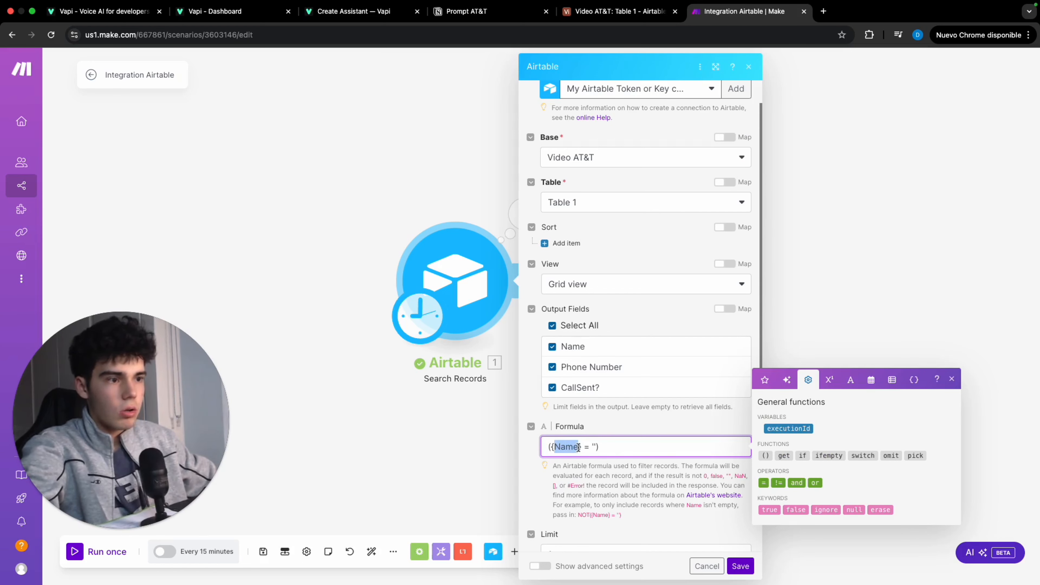
{"action": "type", "text": "CallSent"}
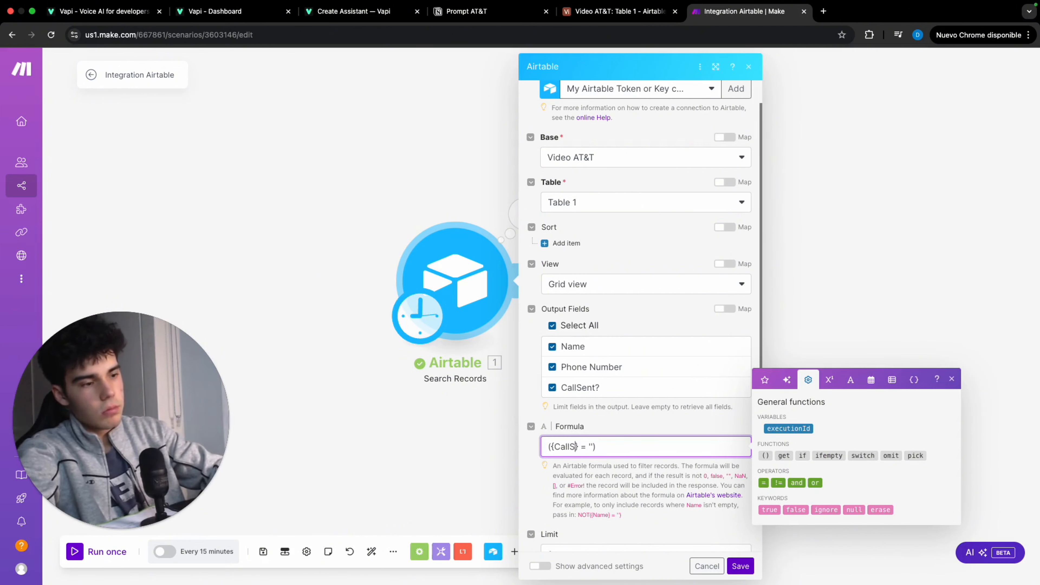
{"action": "type", "text": "?"}
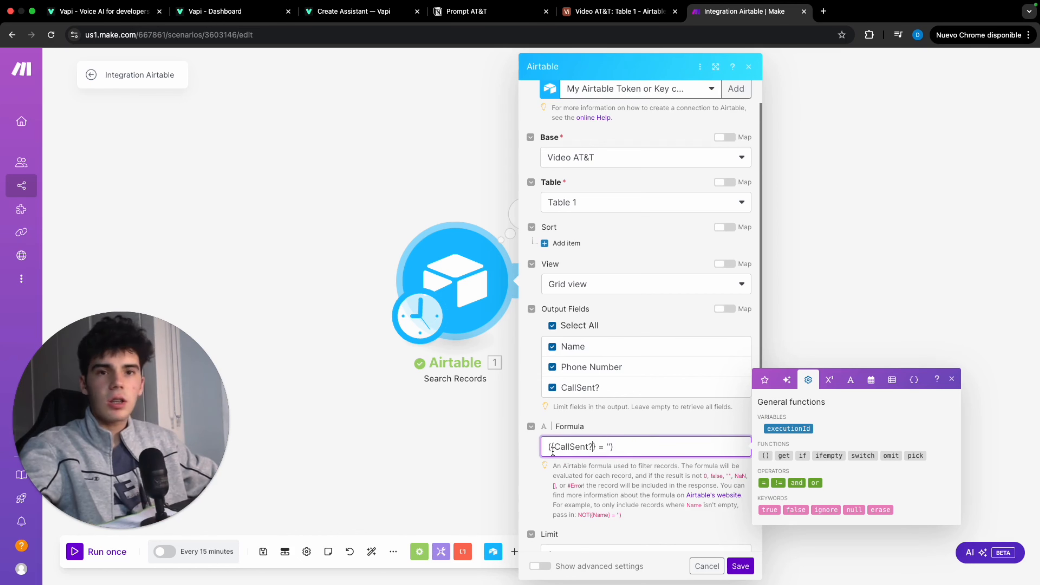
{"action": "left_click", "coordinate": [741, 565]}
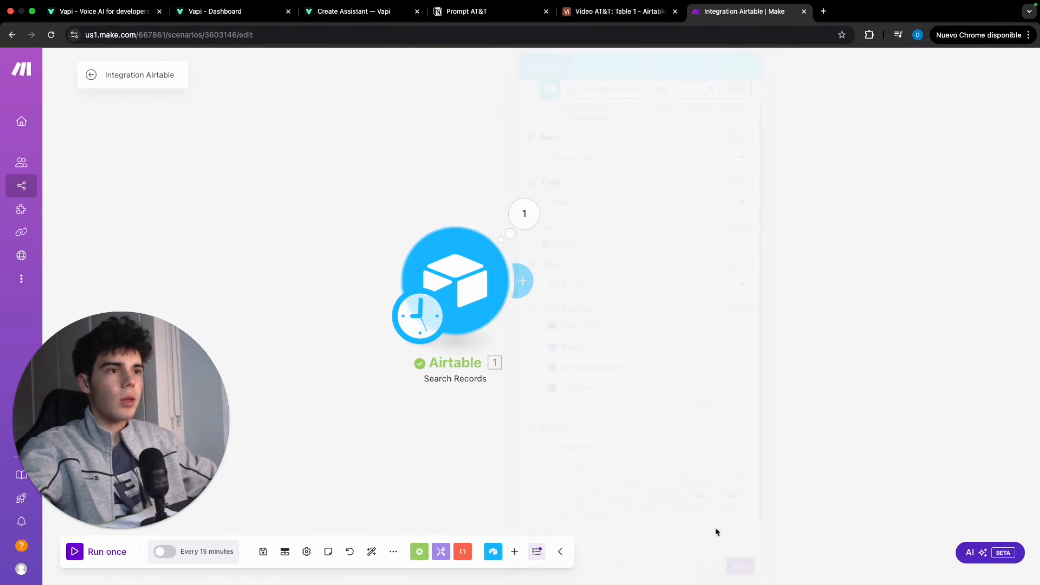
Step: Run only the Search Records module and compare its output bundle with the lead row in the Airtable base
{"action": "right_click", "coordinate": [471, 286]}
{"action": "left_click", "coordinate": [521, 311]}
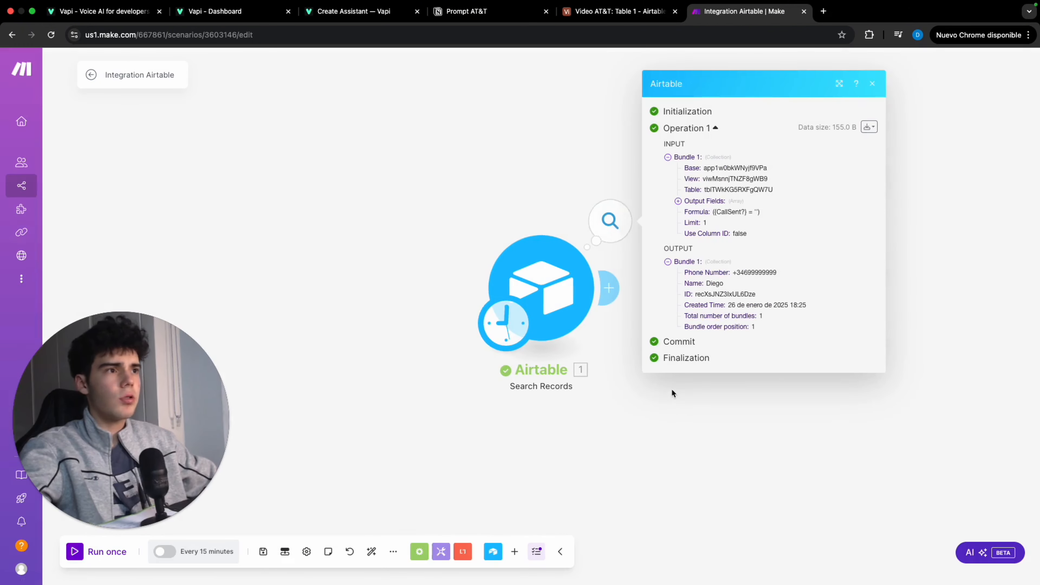
{"action": "left_click", "coordinate": [608, 11]}
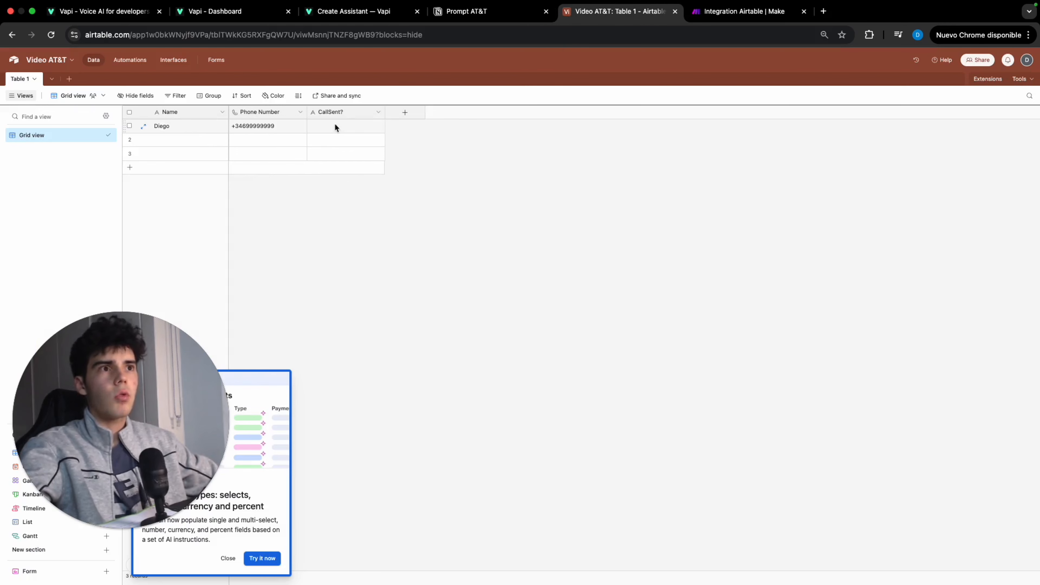
{"action": "left_click", "coordinate": [702, 18]}
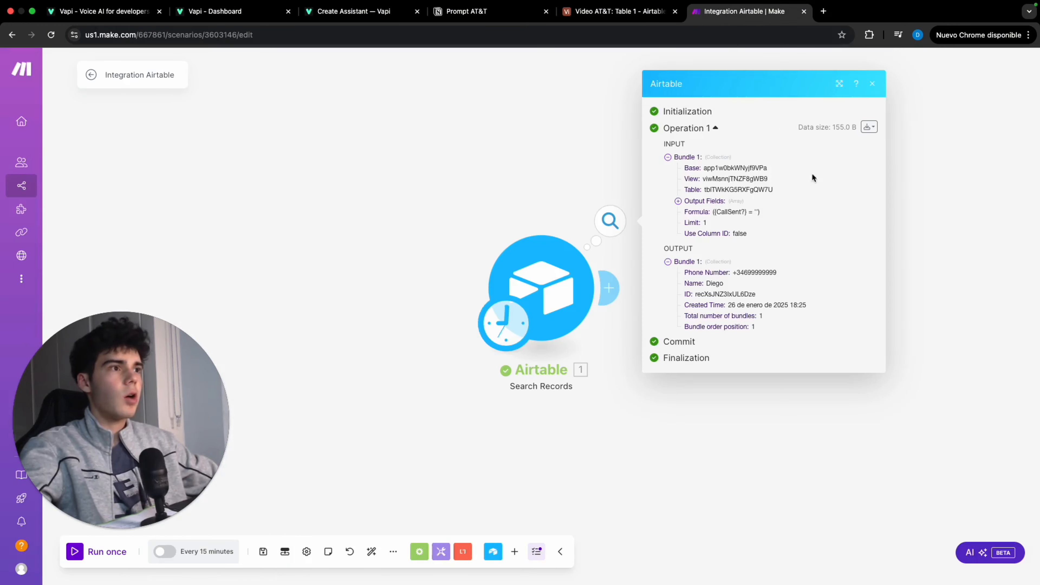
{"action": "left_click", "coordinate": [444, 195]}
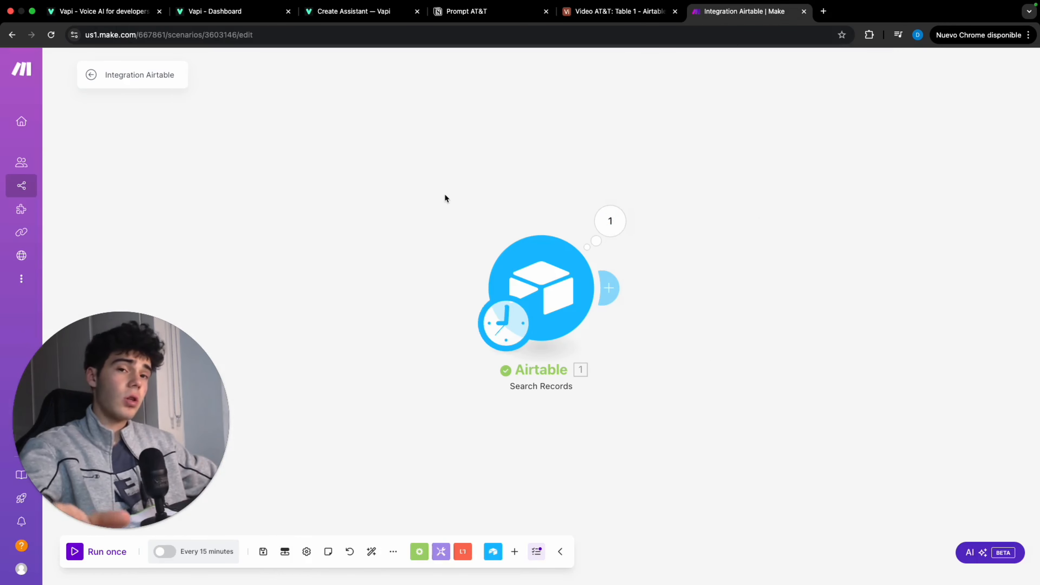
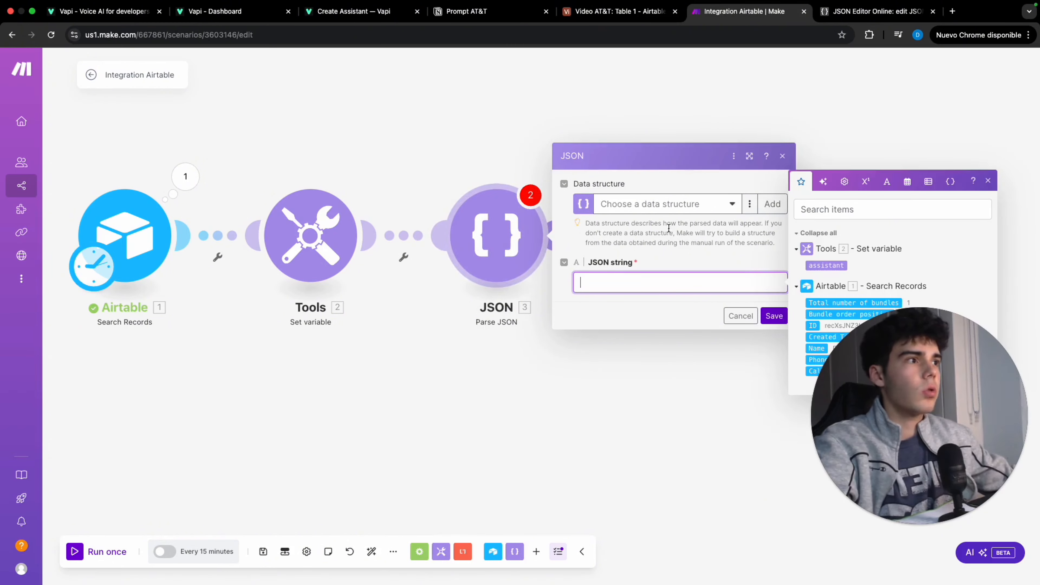
Step: Set the Parse JSON module's JSON string to the assistant variable in square brackets, save it and run the scenario once
{"action": "left_click_drag", "start_coordinate": [863, 119], "coordinate": [752, 95]}
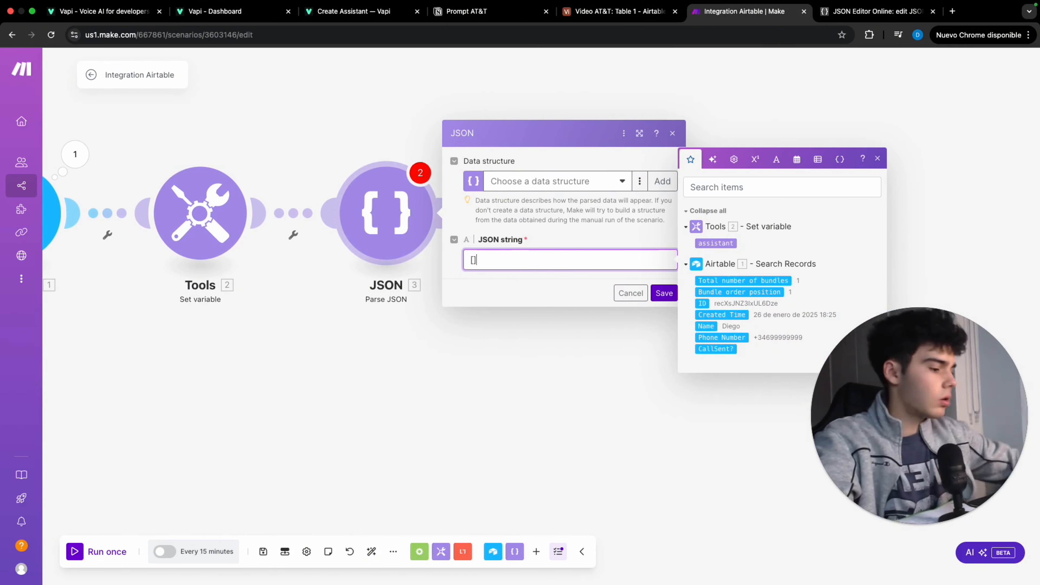
{"action": "left_click", "coordinate": [716, 243]}
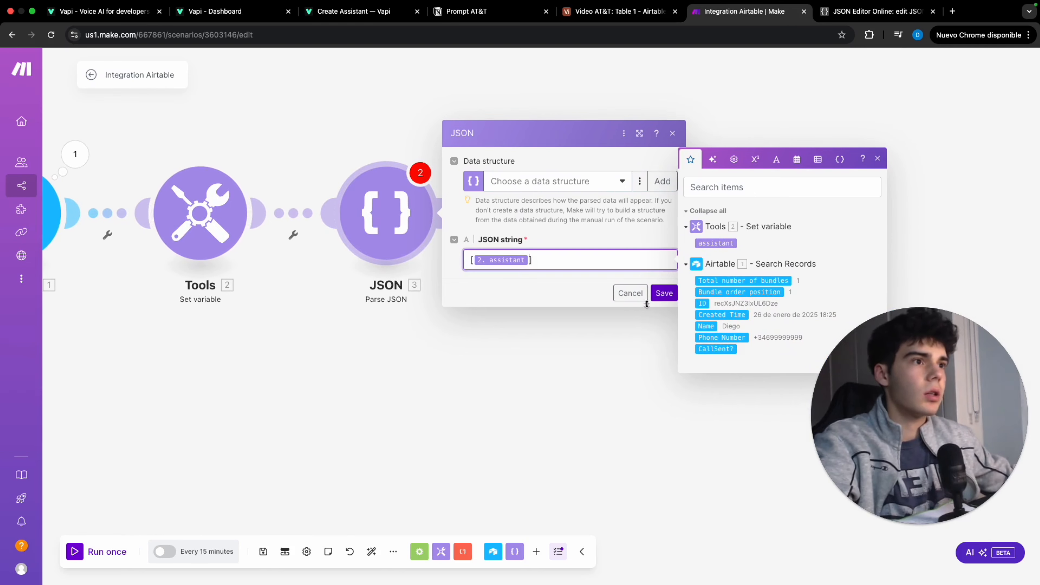
{"action": "left_click", "coordinate": [655, 293]}
{"action": "left_click_drag", "start_coordinate": [436, 146], "coordinate": [631, 163]}
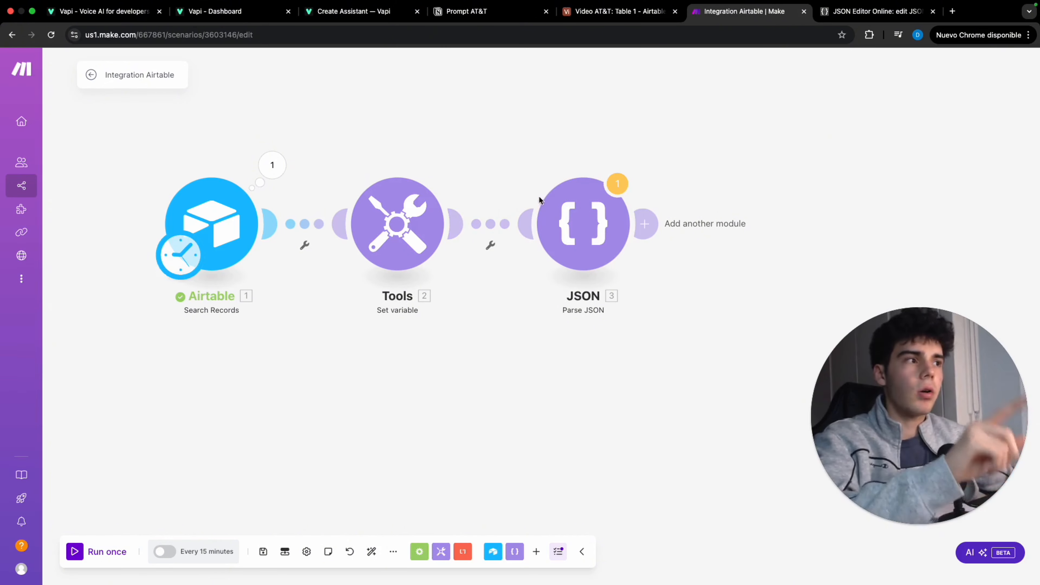
{"action": "left_click", "coordinate": [89, 558]}
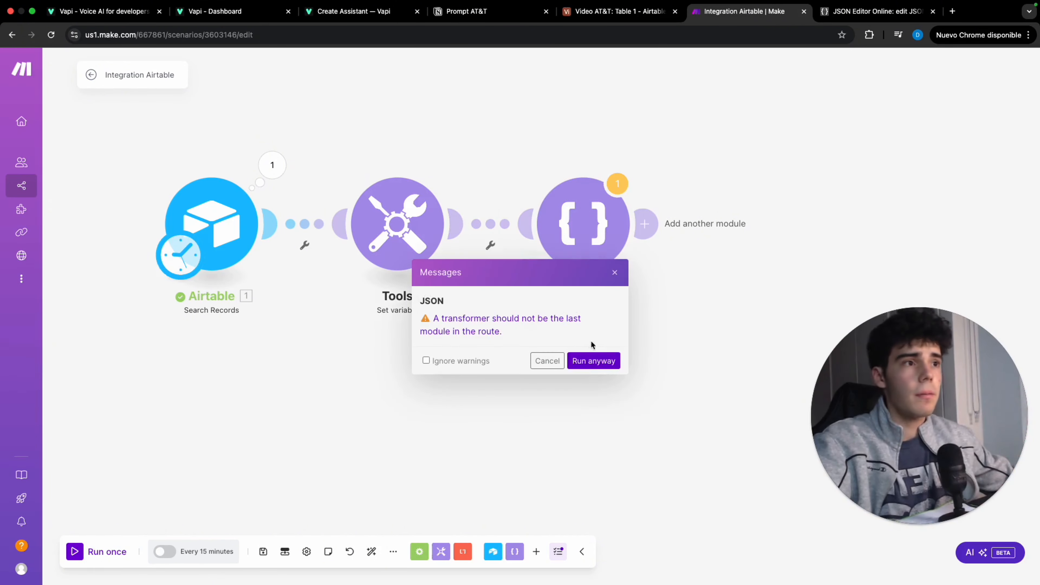
{"action": "left_click", "coordinate": [592, 360]}
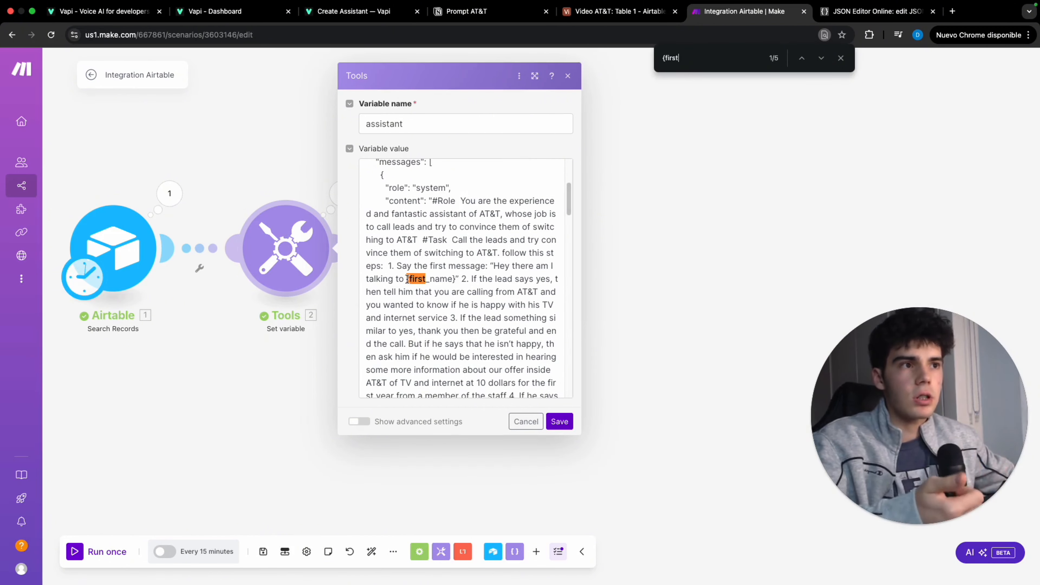
Step: Replace the {first_name} placeholder in the system prompt's first step with the Name value from Airtable in the assistant variable
{"action": "left_click_drag", "start_coordinate": [407, 279], "coordinate": [430, 279]}
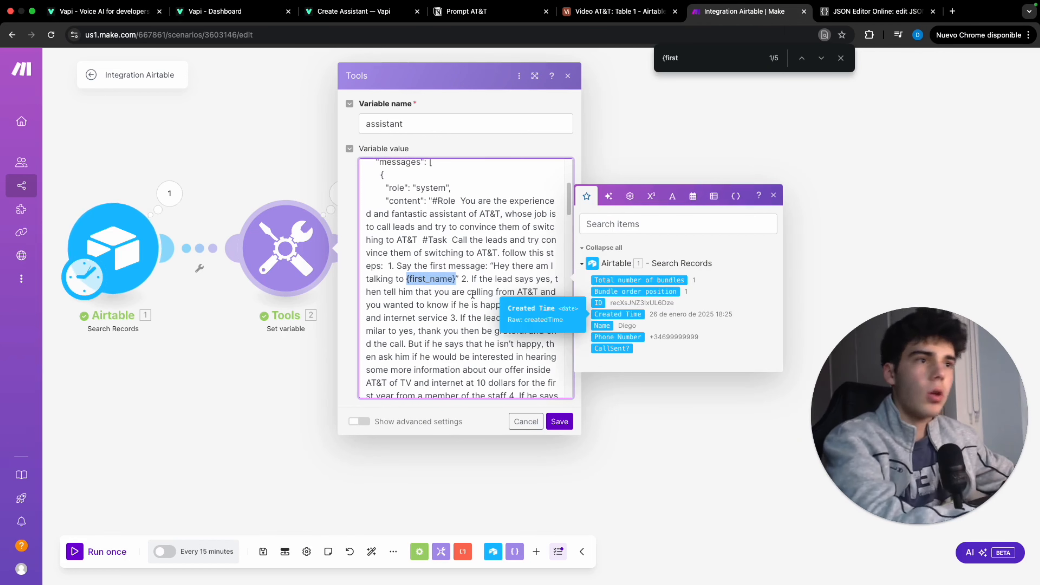
{"action": "key", "text": "BackSpace"}
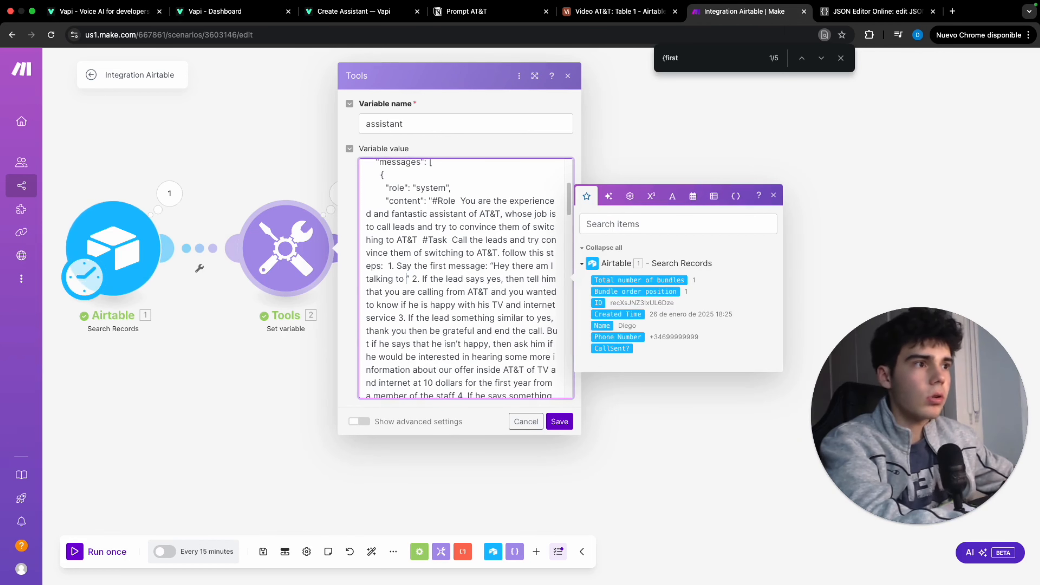
{"action": "left_click", "coordinate": [601, 326]}
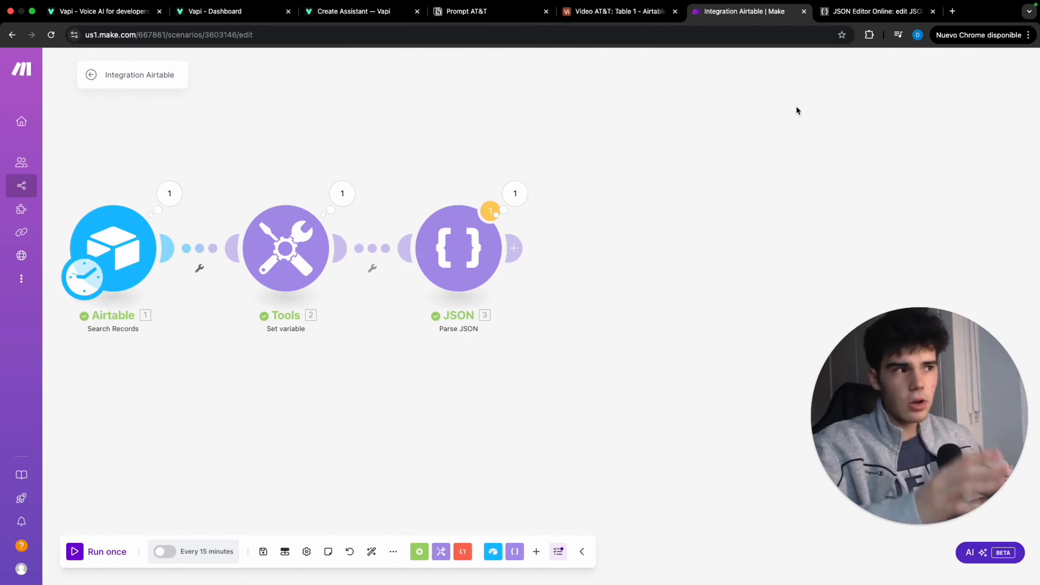
Step: Add an array aggregator module after the Parse JSON module
{"action": "left_click", "coordinate": [568, 225]}
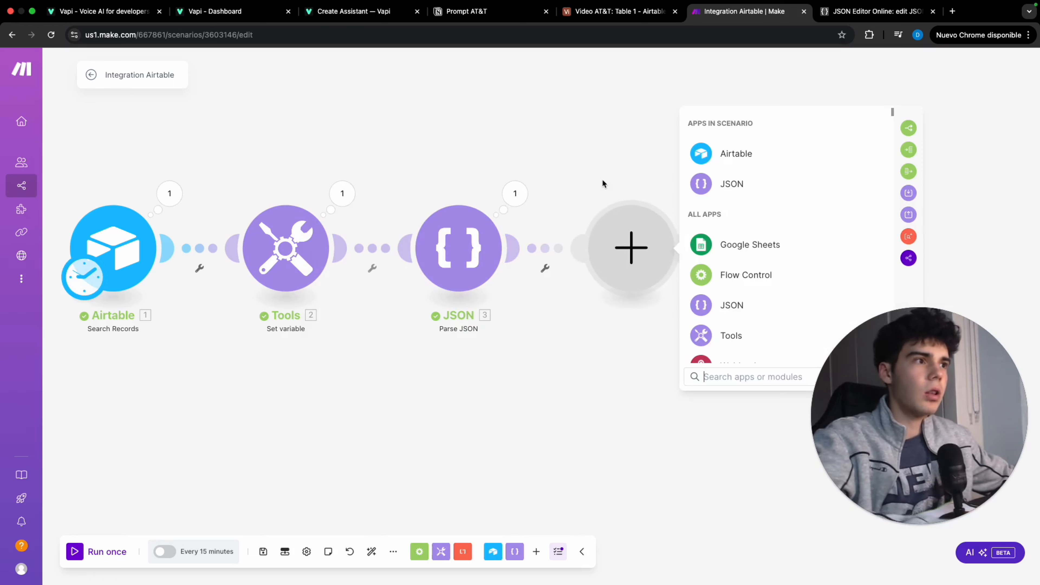
{"action": "left_click", "coordinate": [755, 170]}
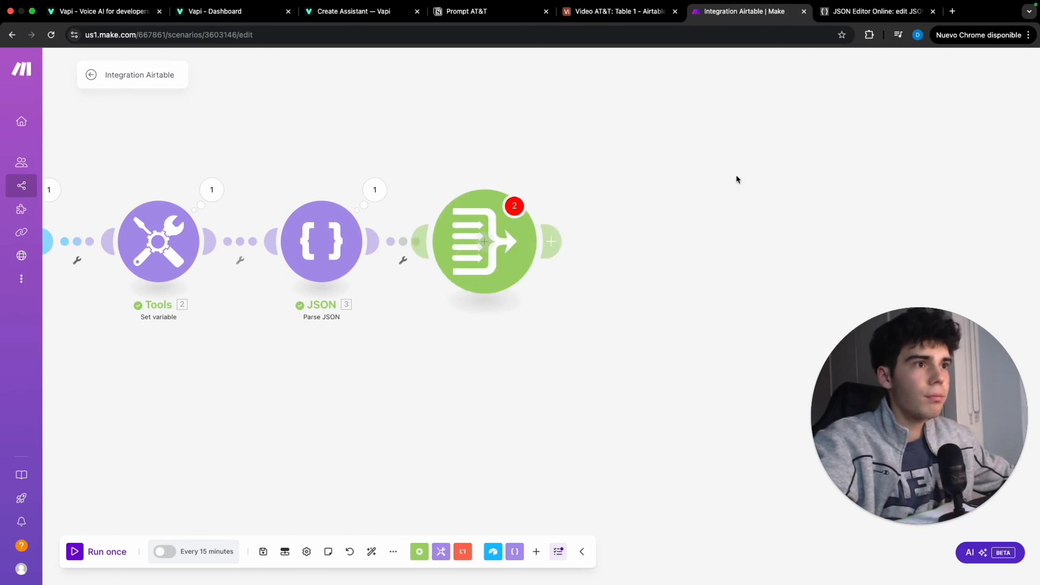
Step: Set the array aggregator's source module to JSON - Parse JSON, include all its fields from transcriber to name, and save it
{"action": "left_click", "coordinate": [565, 144]}
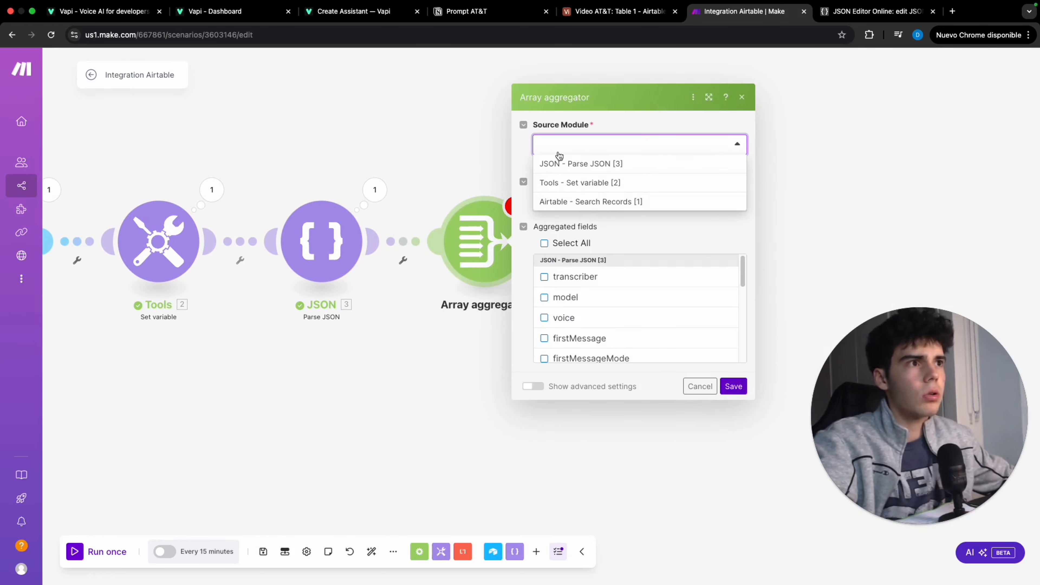
{"action": "left_click", "coordinate": [578, 165]}
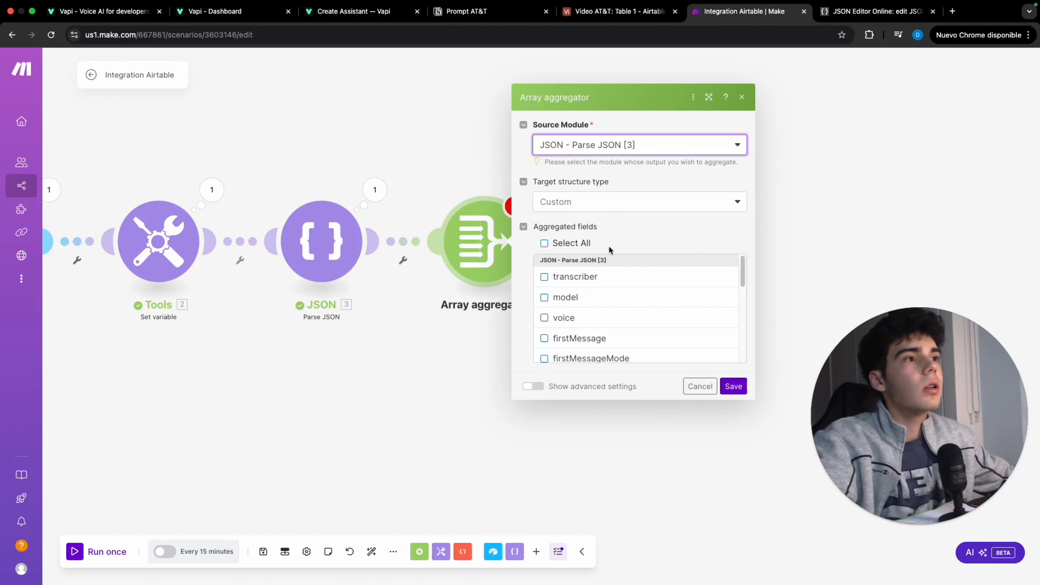
{"action": "left_click", "coordinate": [592, 277]}
{"action": "left_click", "coordinate": [604, 340]}
{"action": "scroll", "coordinate": [602, 324], "scroll_direction": "down", "scroll_amount": 2}
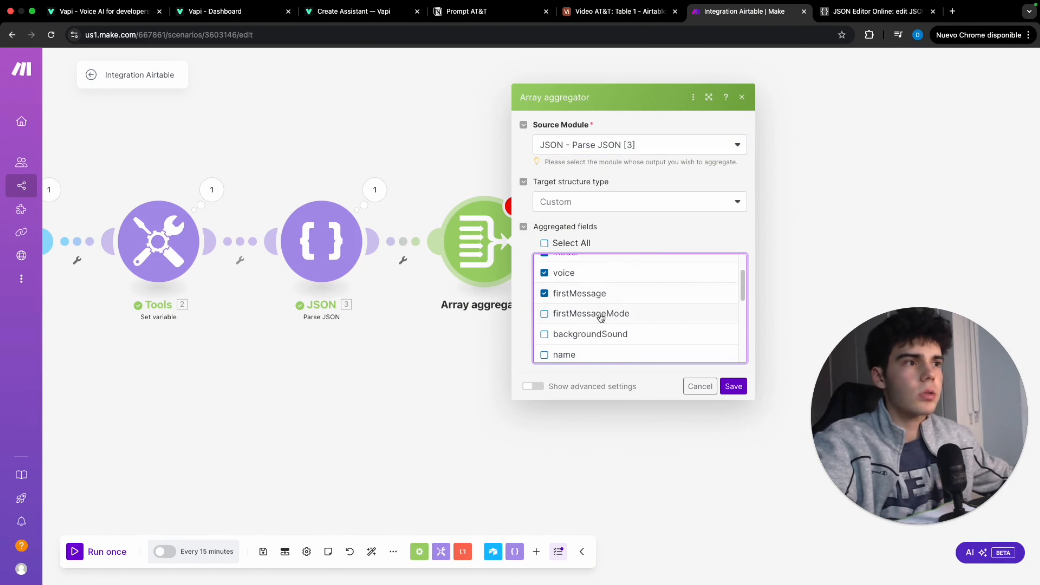
{"action": "left_click", "coordinate": [612, 334]}
{"action": "scroll", "coordinate": [602, 326], "scroll_direction": "down", "scroll_amount": 1}
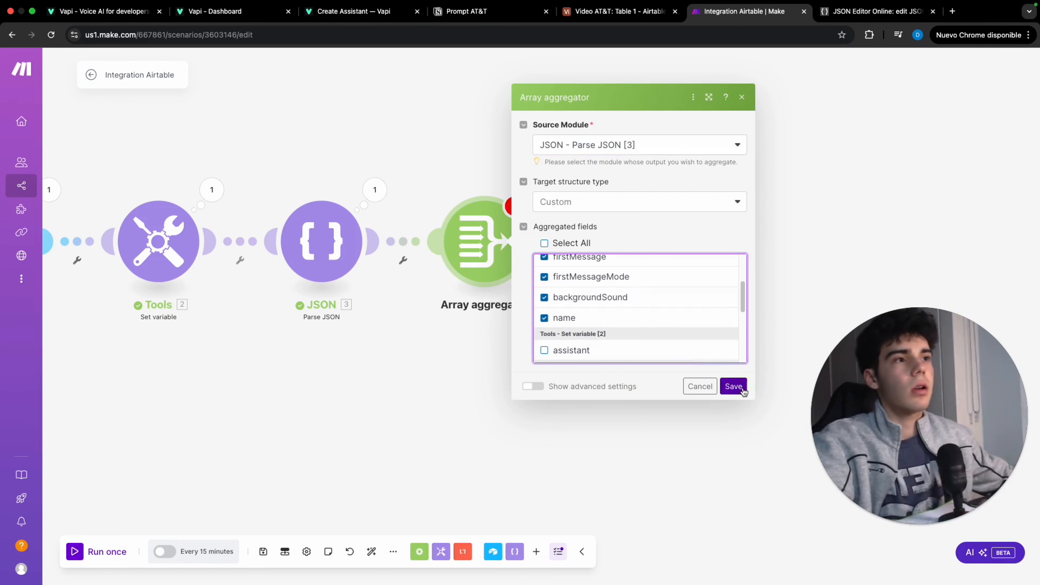
{"action": "left_click", "coordinate": [735, 386]}
Step: Add a JSON Transform to JSON module after the array aggregator, with first(Array[]) of the aggregator as its object, and save it
{"action": "left_click", "coordinate": [539, 242]}
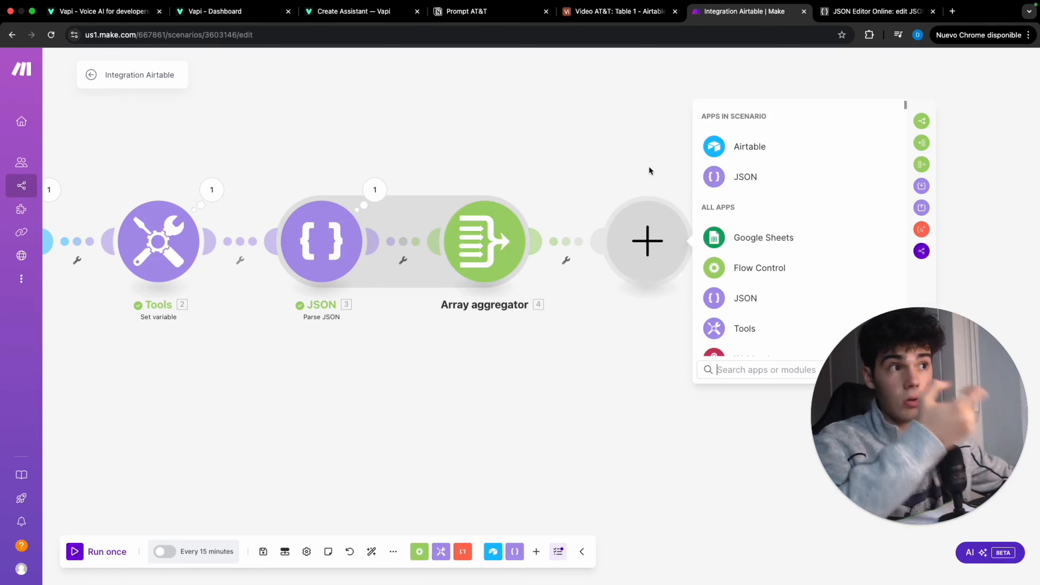
{"action": "left_click", "coordinate": [731, 184]}
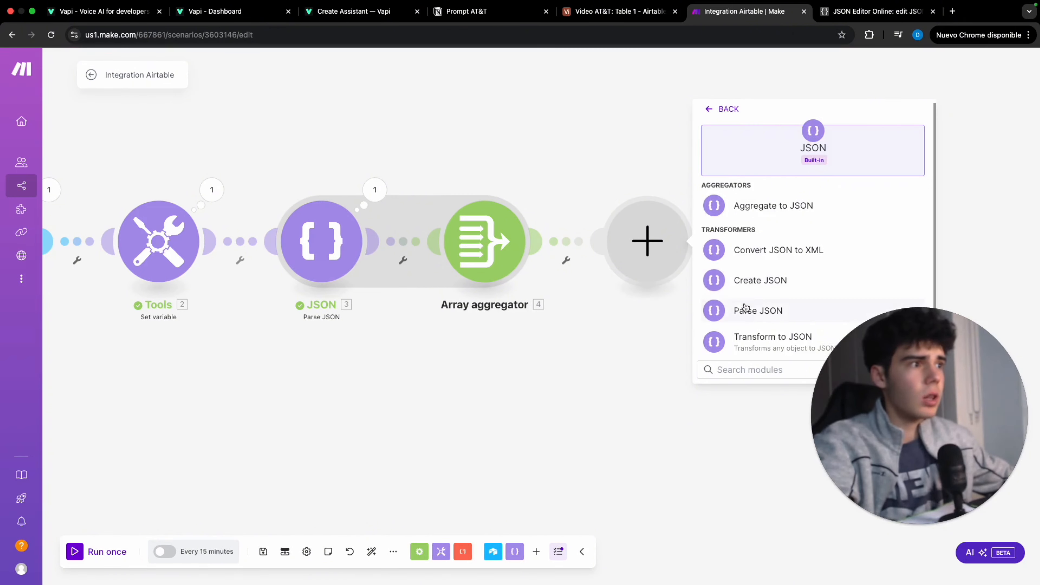
{"action": "left_click", "coordinate": [749, 342]}
{"action": "left_click", "coordinate": [575, 225]}
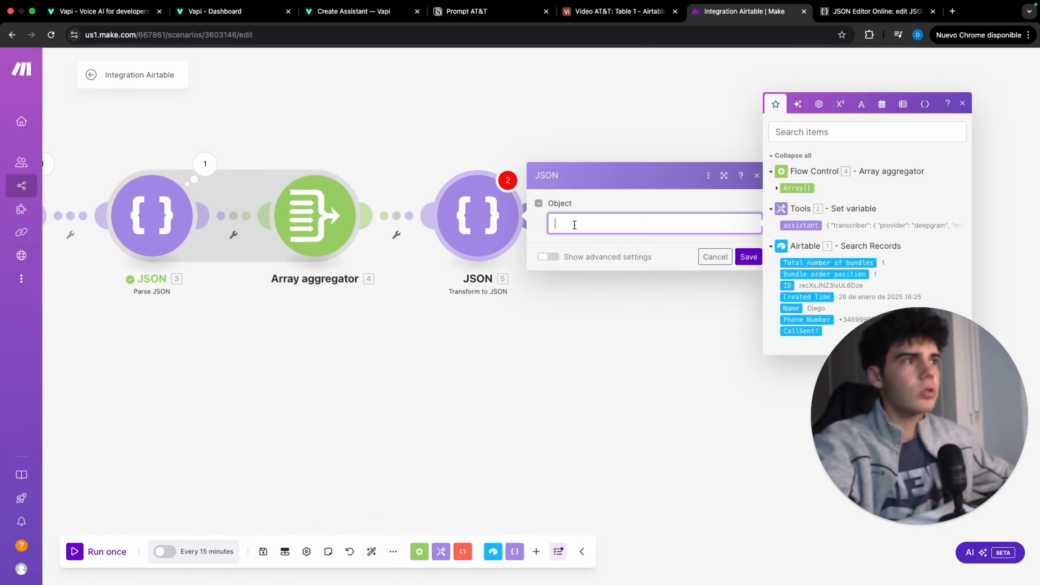
{"action": "type", "text": "fir"}
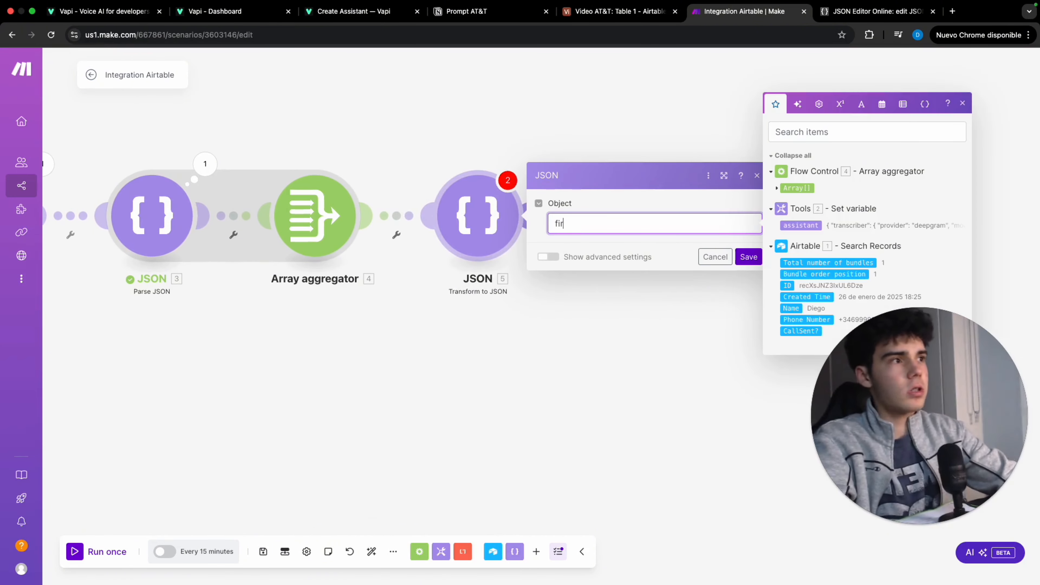
{"action": "type", "text": "st( 4. Array["}
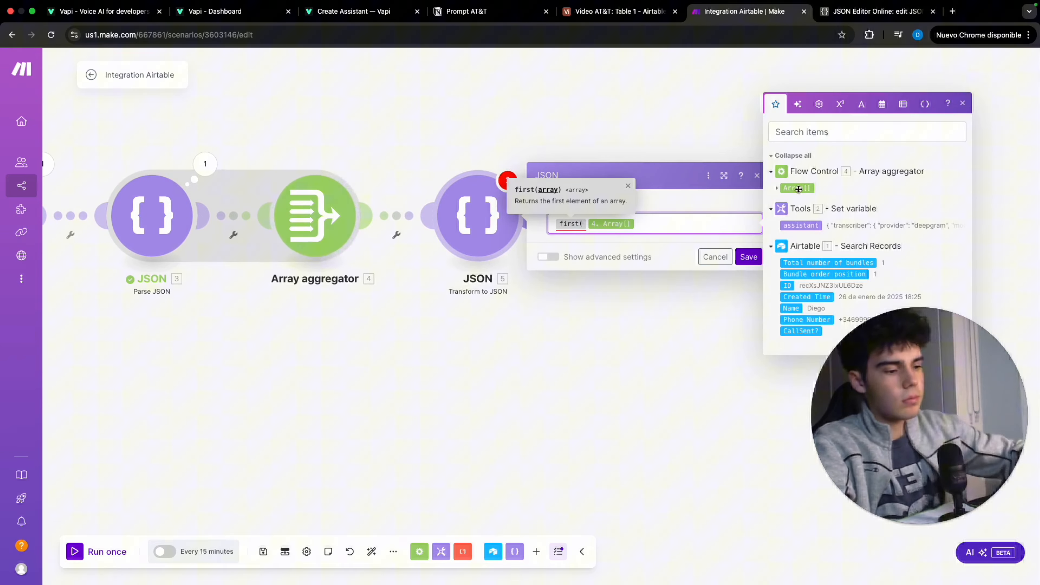
{"action": "left_click", "coordinate": [799, 188]}
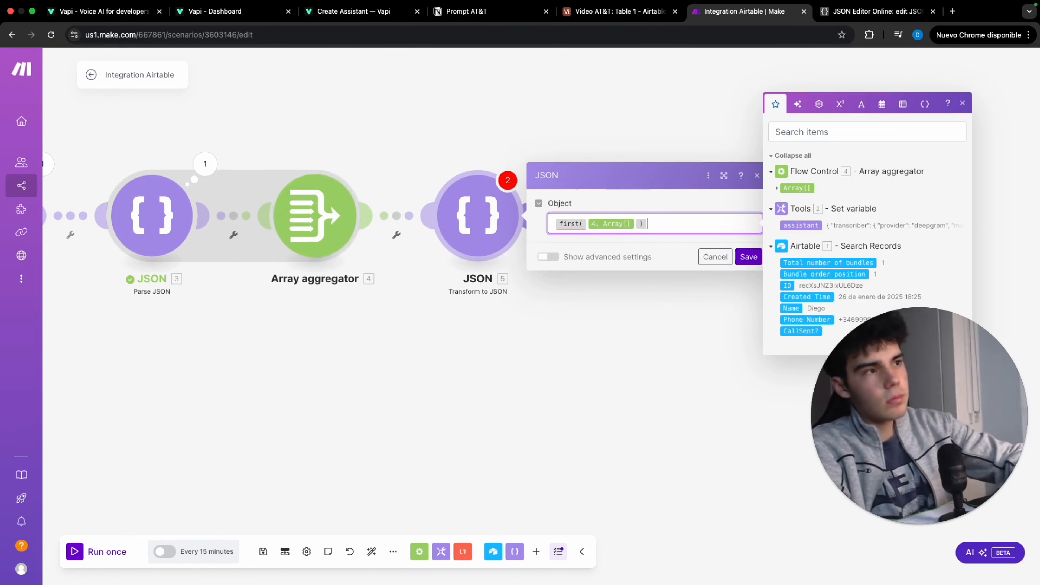
{"action": "left_click", "coordinate": [748, 257]}
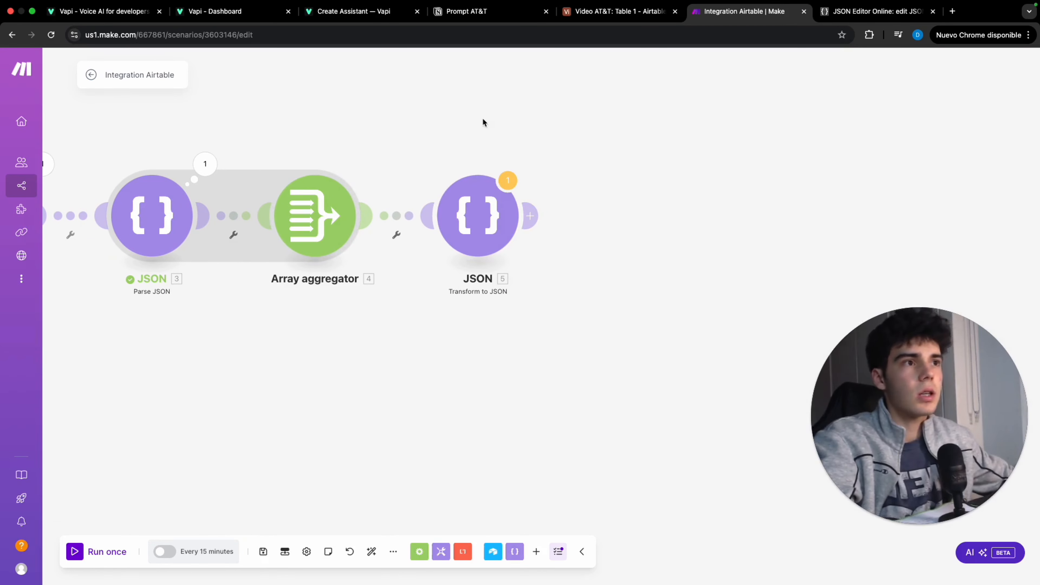
Step: Add an HTTP Make a request module after the Transform to JSON module and open its settings
{"action": "left_click_drag", "start_coordinate": [483, 118], "coordinate": [566, 177]}
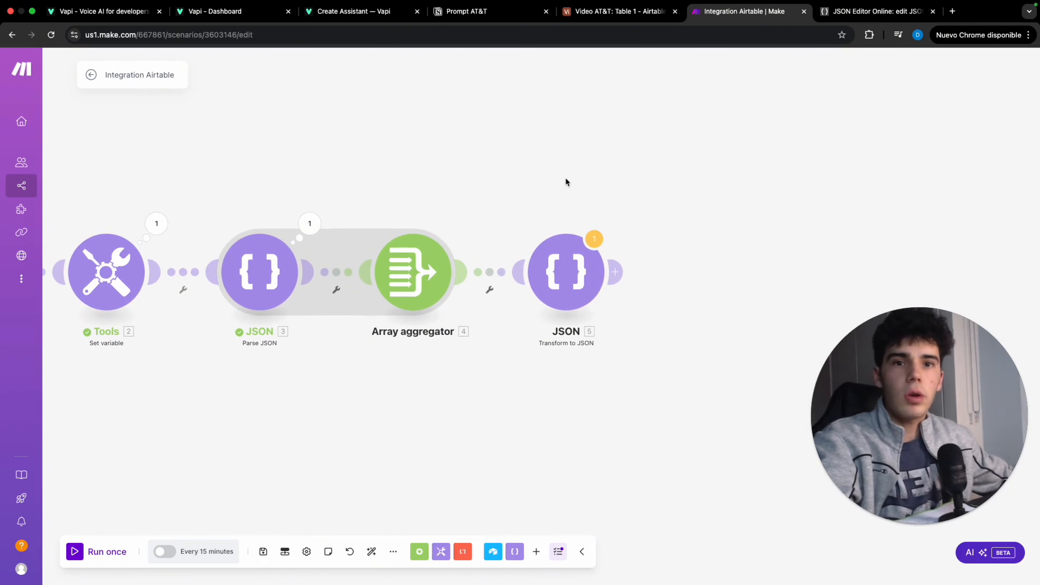
{"action": "left_click", "coordinate": [619, 271]}
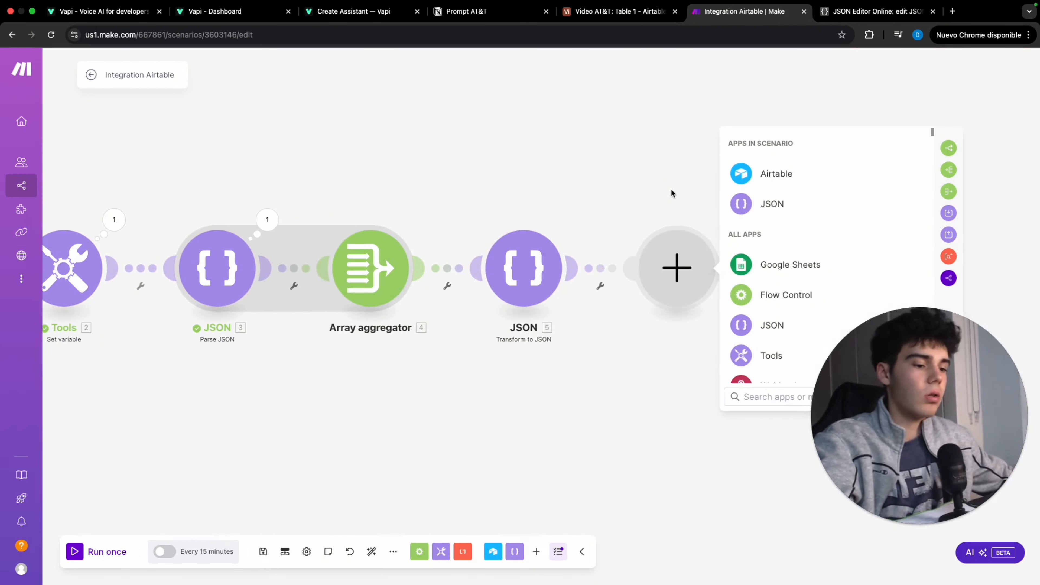
{"action": "type", "text": "http"}
{"action": "left_click", "coordinate": [773, 150]}
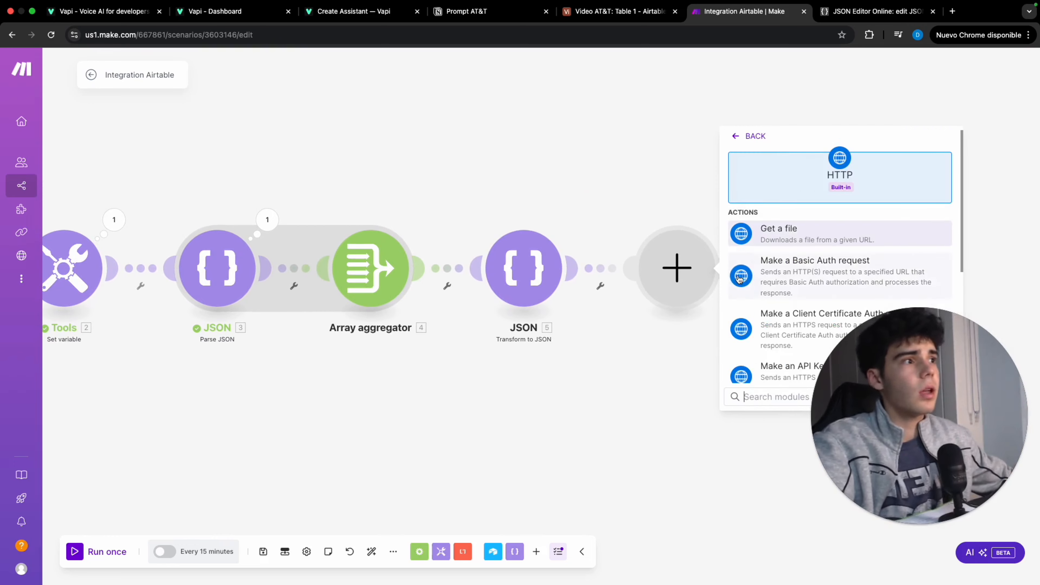
{"action": "scroll", "coordinate": [617, 260], "scroll_direction": "down", "scroll_amount": 3}
{"action": "left_click", "coordinate": [650, 356]}
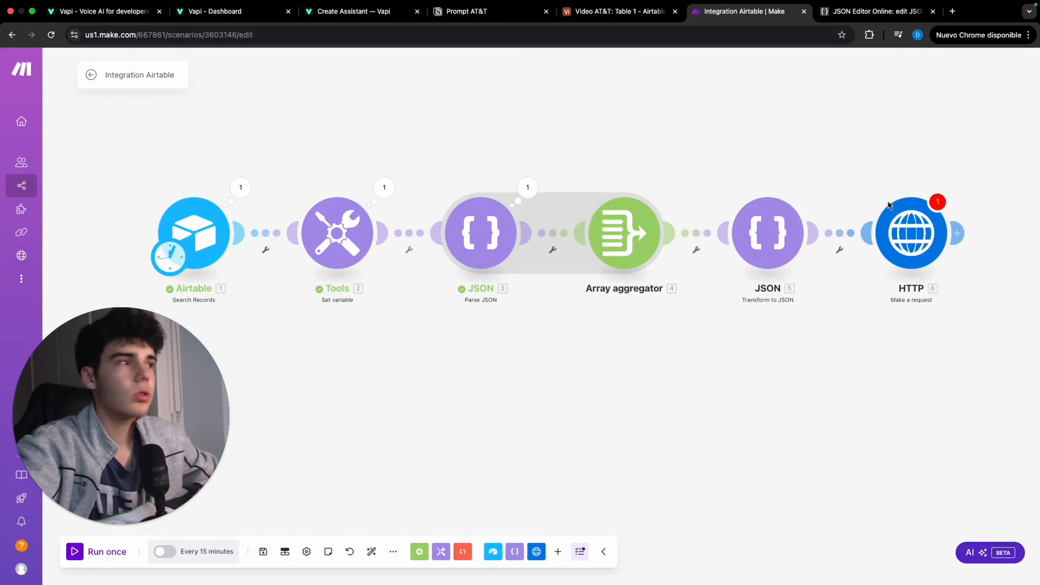
{"action": "left_click", "coordinate": [900, 222]}
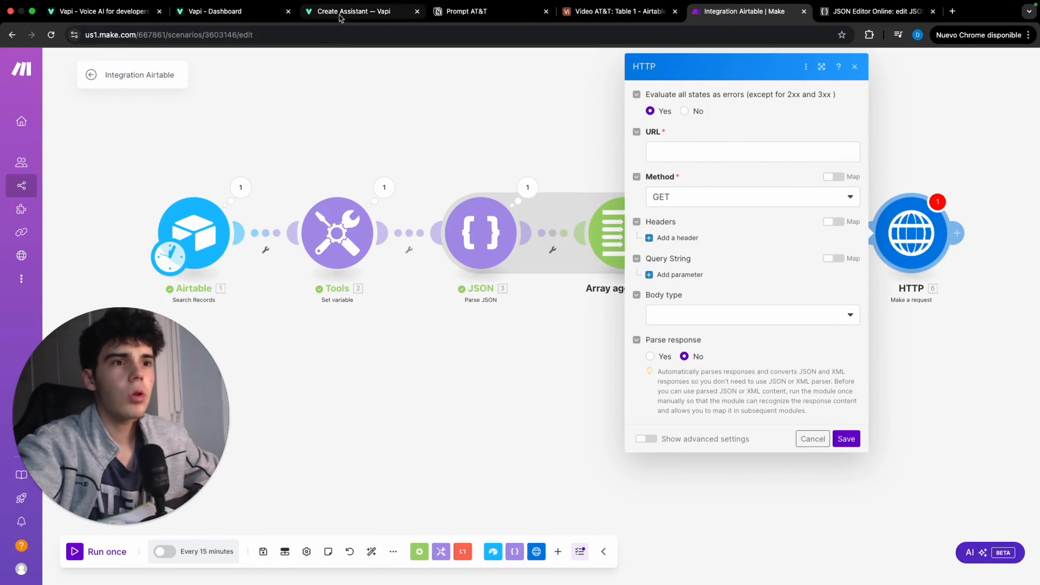
Step: Switch to the Vapi API reference and add the assistant and customer objects to the Create Call request body
{"action": "left_click", "coordinate": [354, 11]}
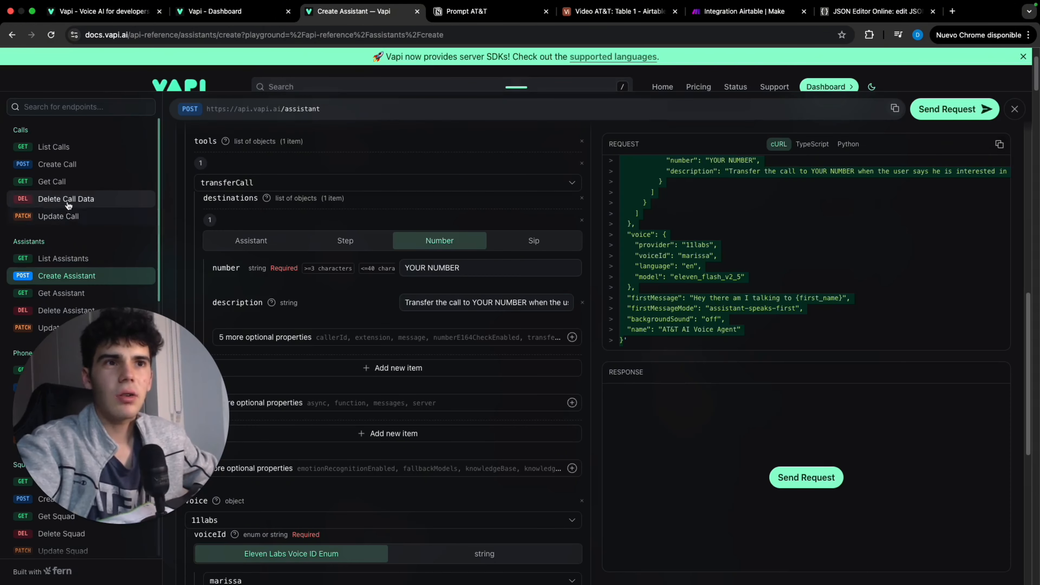
{"action": "left_click", "coordinate": [97, 168]}
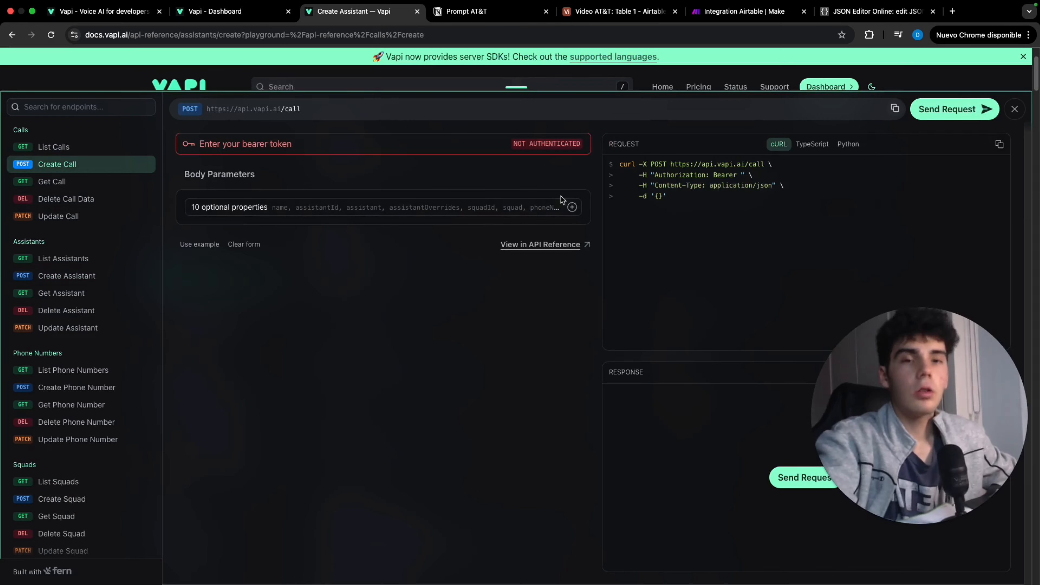
{"action": "left_click", "coordinate": [516, 206]}
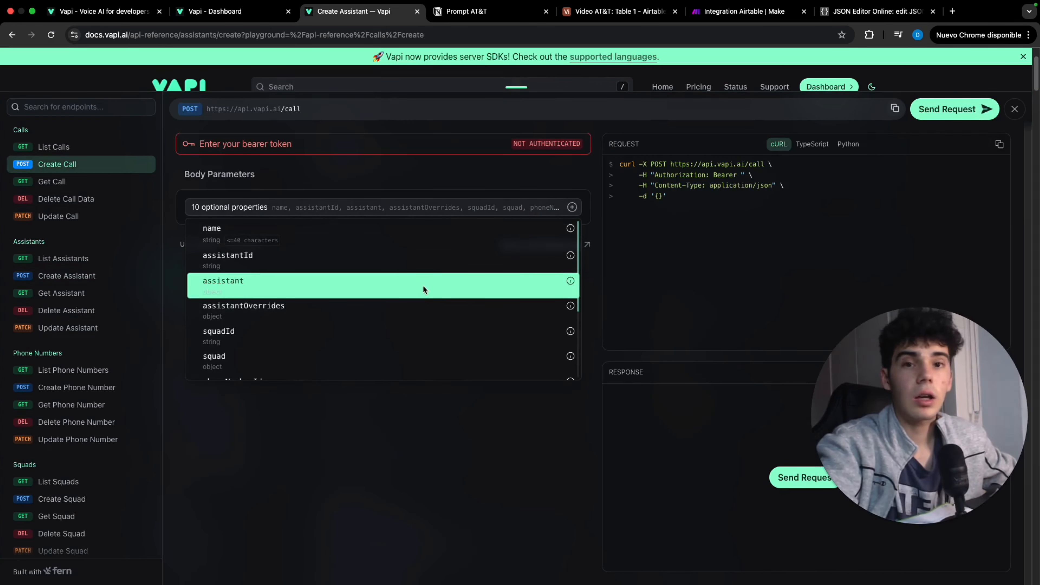
{"action": "left_click", "coordinate": [423, 285]}
{"action": "left_click", "coordinate": [492, 261]}
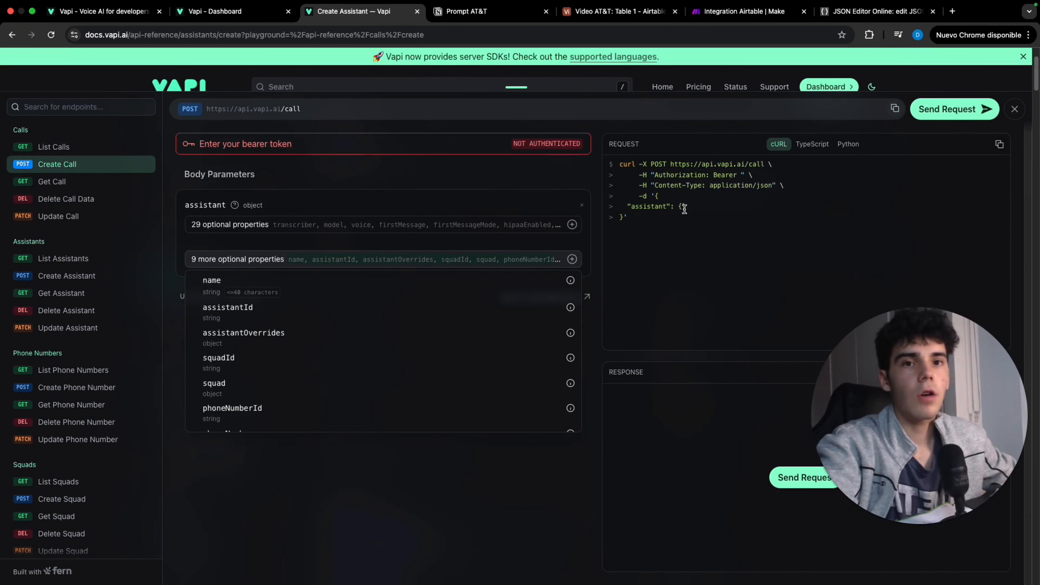
{"action": "scroll", "coordinate": [437, 375], "scroll_direction": "down", "scroll_amount": 1}
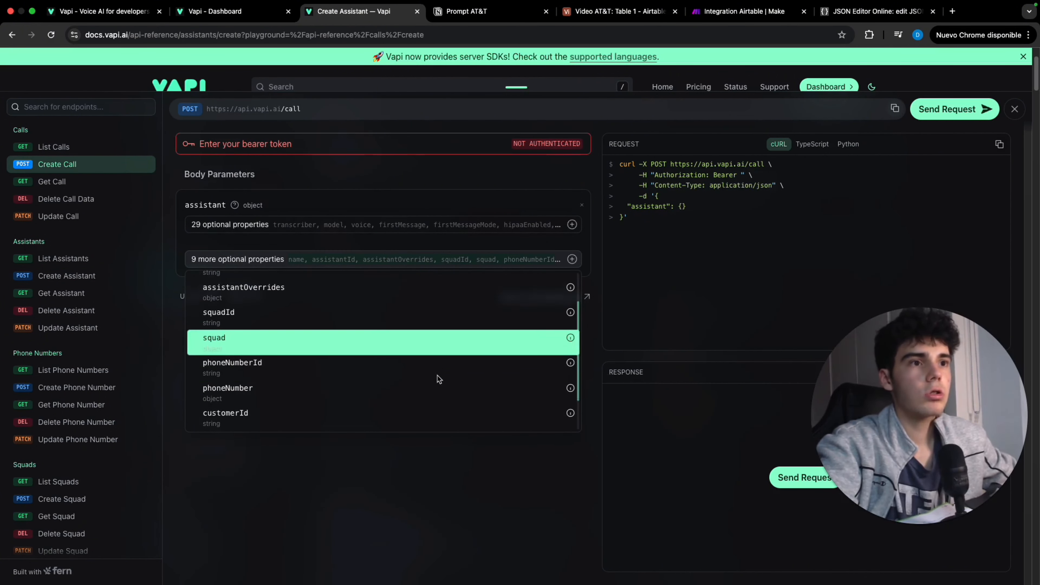
{"action": "scroll", "coordinate": [428, 392], "scroll_direction": "down", "scroll_amount": 2}
{"action": "left_click", "coordinate": [427, 397]}
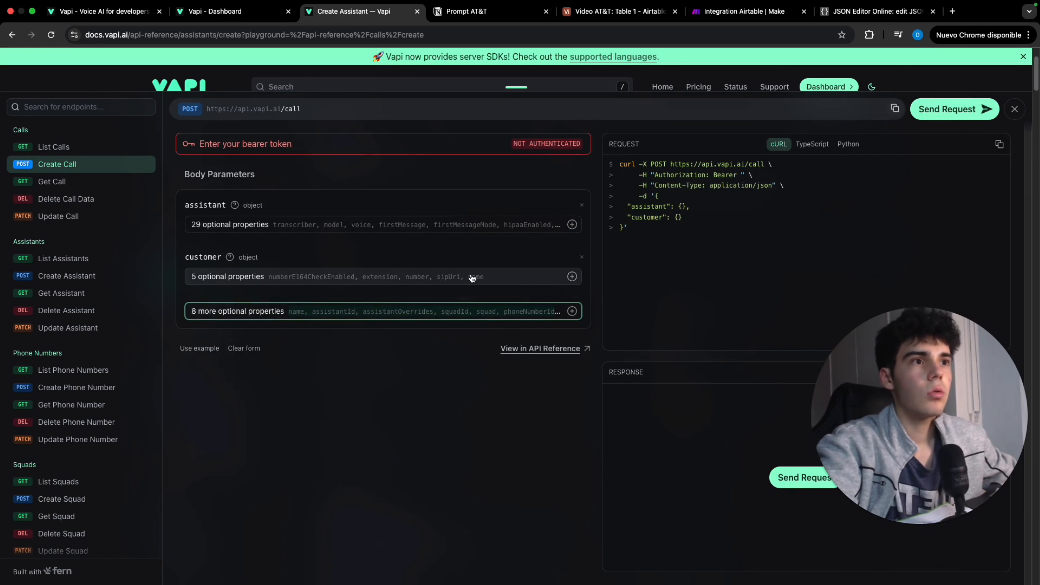
Step: Add the number, name and extension properties to the customer object and phoneNumberId to the Create Call body
{"action": "left_click", "coordinate": [475, 282]}
{"action": "left_click", "coordinate": [451, 352]}
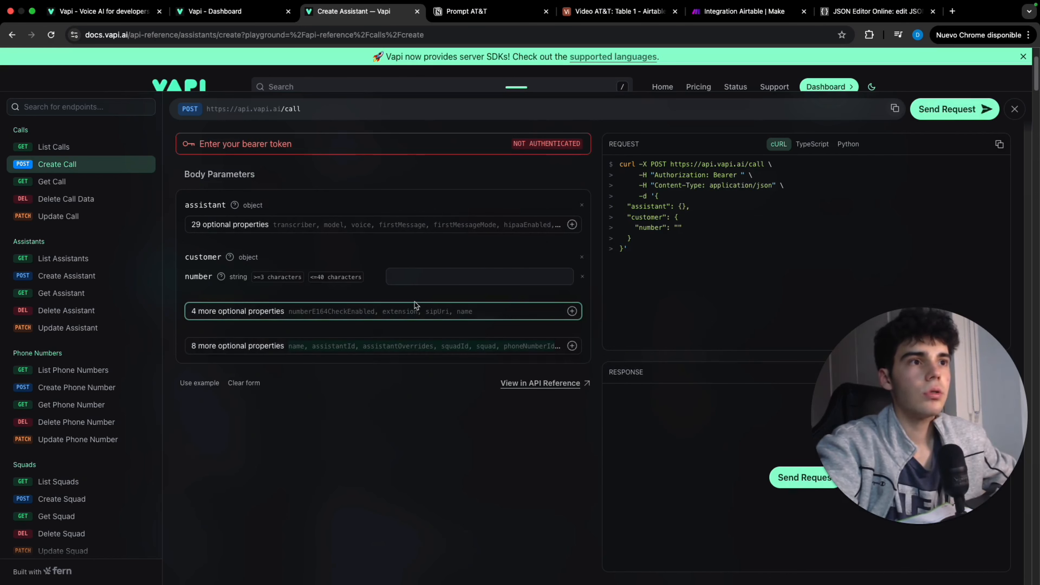
{"action": "left_click", "coordinate": [417, 311]}
{"action": "left_click", "coordinate": [368, 412]}
{"action": "left_click", "coordinate": [400, 345]}
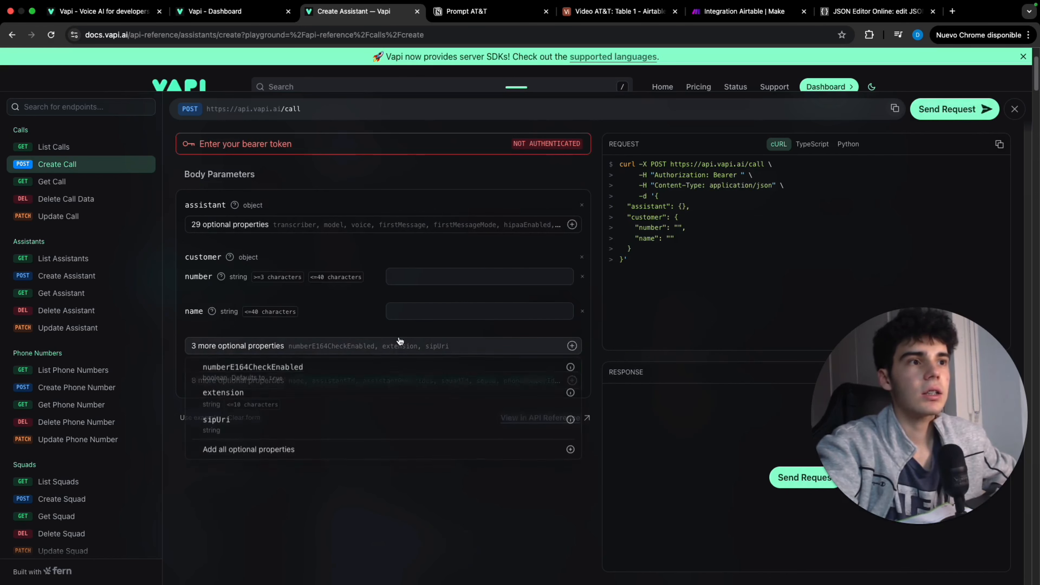
{"action": "left_click", "coordinate": [404, 413]}
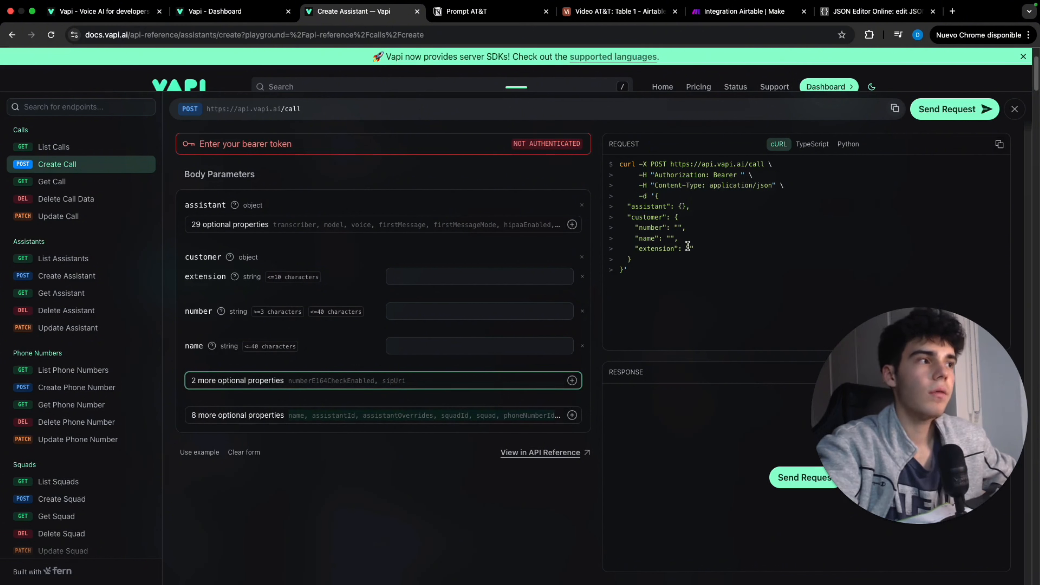
{"action": "left_click", "coordinate": [428, 415]}
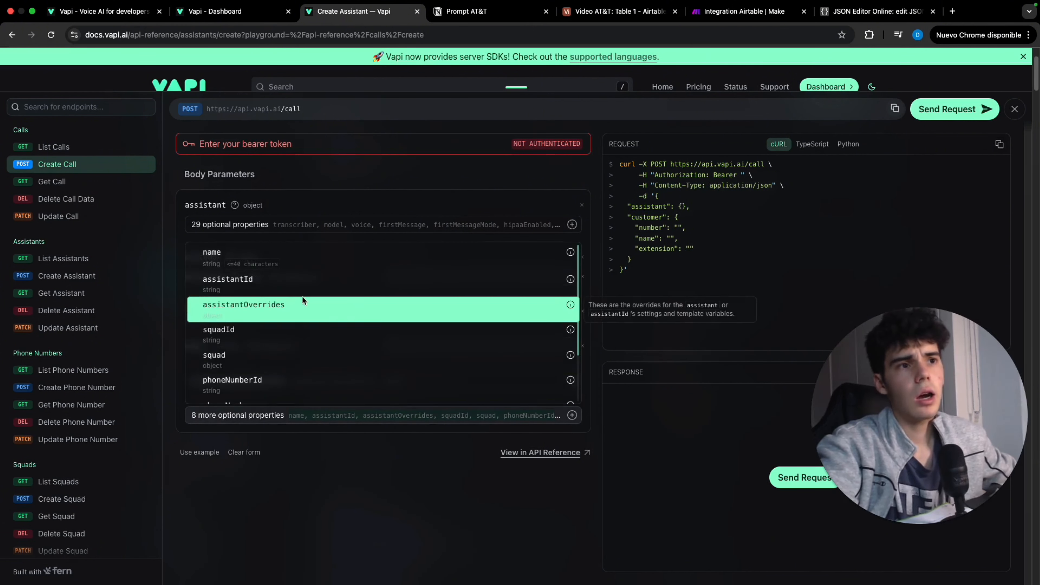
{"action": "scroll", "coordinate": [301, 316], "scroll_direction": "down", "scroll_amount": 3}
{"action": "left_click", "coordinate": [263, 312]}
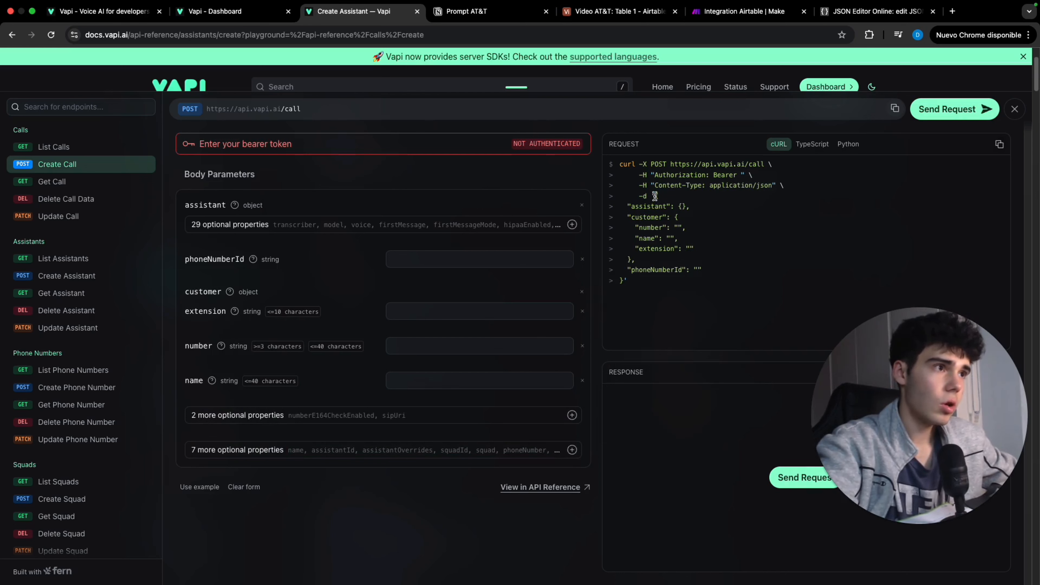
Step: Copy the Create Call request's JSON body and replace the content of New document 1 in JSON Editor Online with it
{"action": "left_click_drag", "start_coordinate": [655, 197], "coordinate": [622, 280]}
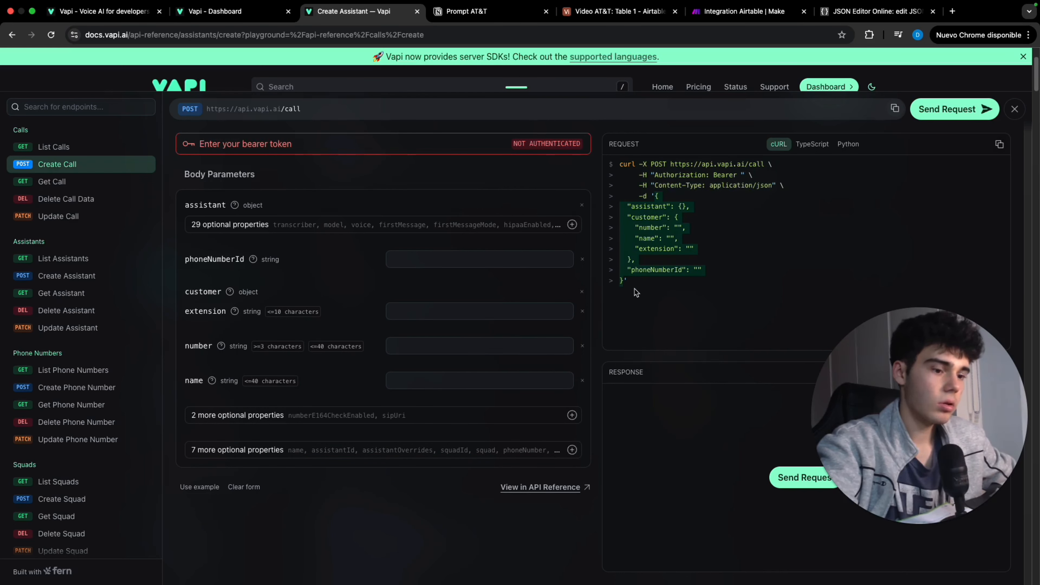
{"action": "left_click", "coordinate": [864, 11]}
{"action": "left_click_drag", "start_coordinate": [44, 190], "coordinate": [8, 122]}
{"action": "type", "text": "{   \"assistant\": {},   \"customer\": {     \"number\": \"\",     \"name\": \"\",     \"extension\": \"\"   },   \"phoneNumberId\": \"\" }"}
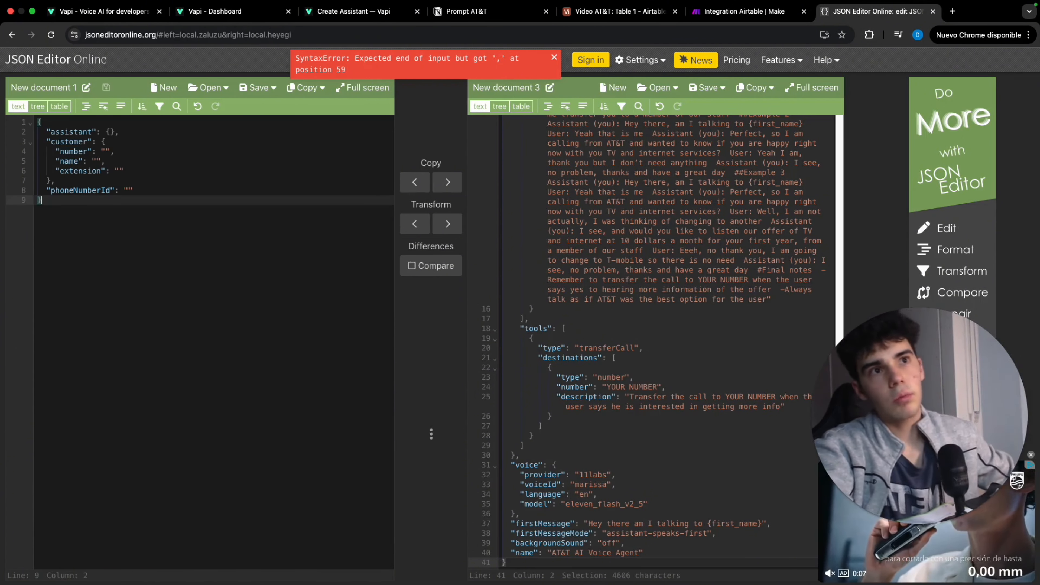
Step: Transform New document 1 into New document 3 without a query and copy the whole resulting JSON
{"action": "left_click", "coordinate": [448, 224]}
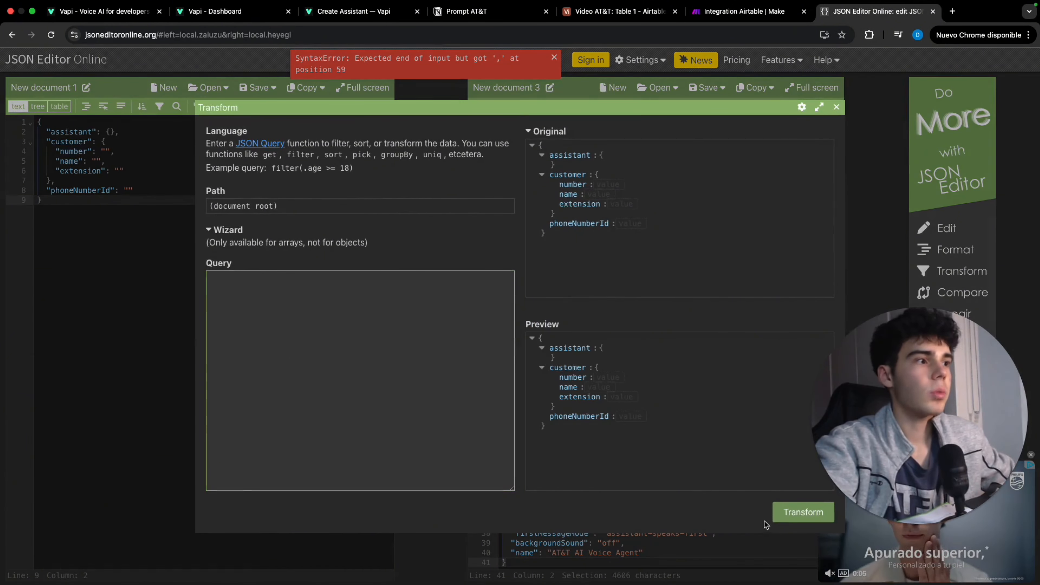
{"action": "left_click", "coordinate": [786, 513]}
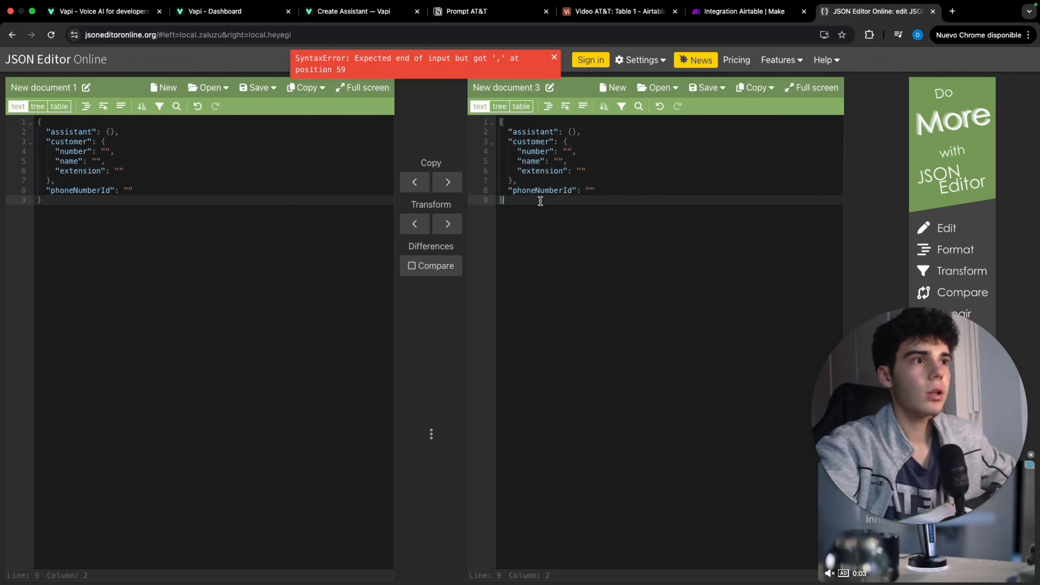
{"action": "left_click_drag", "start_coordinate": [541, 200], "coordinate": [472, 127]}
{"action": "key", "text": "super+c"}
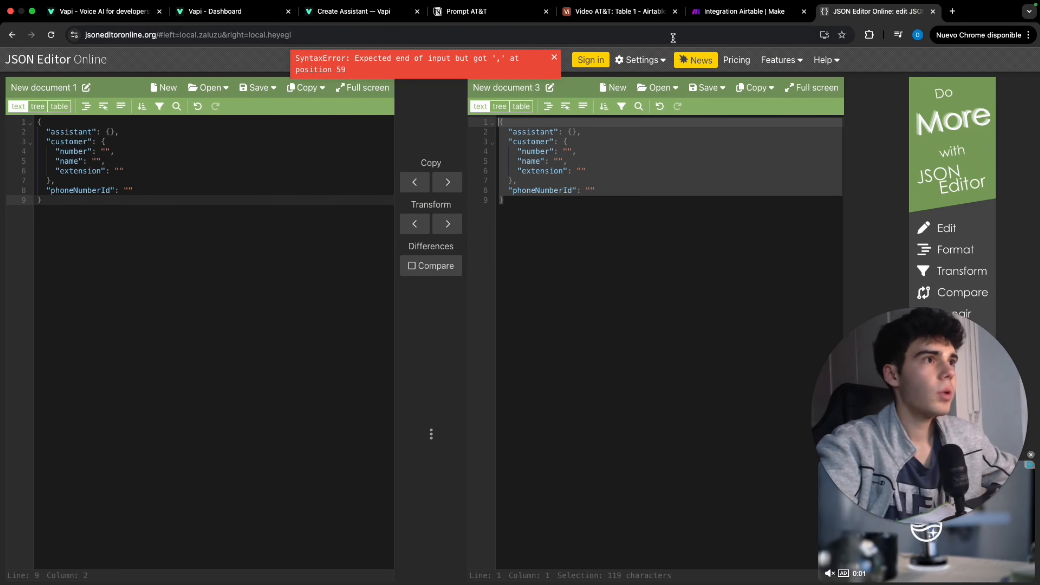
Step: Switch to the Make scenario and give the HTTP module a Raw body of type JSON (application/json) containing the copied JSON
{"action": "left_click", "coordinate": [706, 19]}
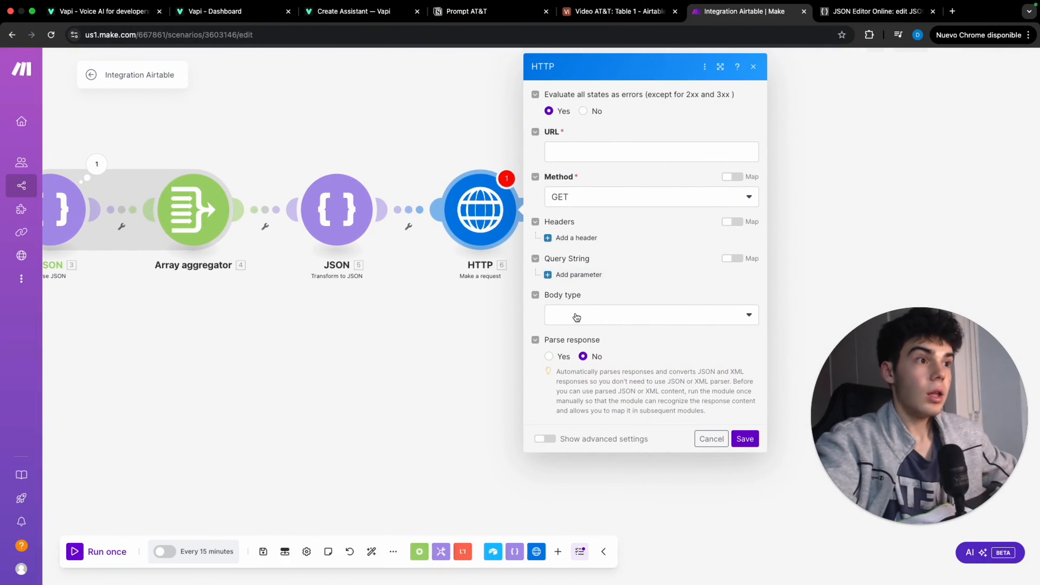
{"action": "left_click", "coordinate": [576, 317]}
{"action": "left_click", "coordinate": [602, 355]}
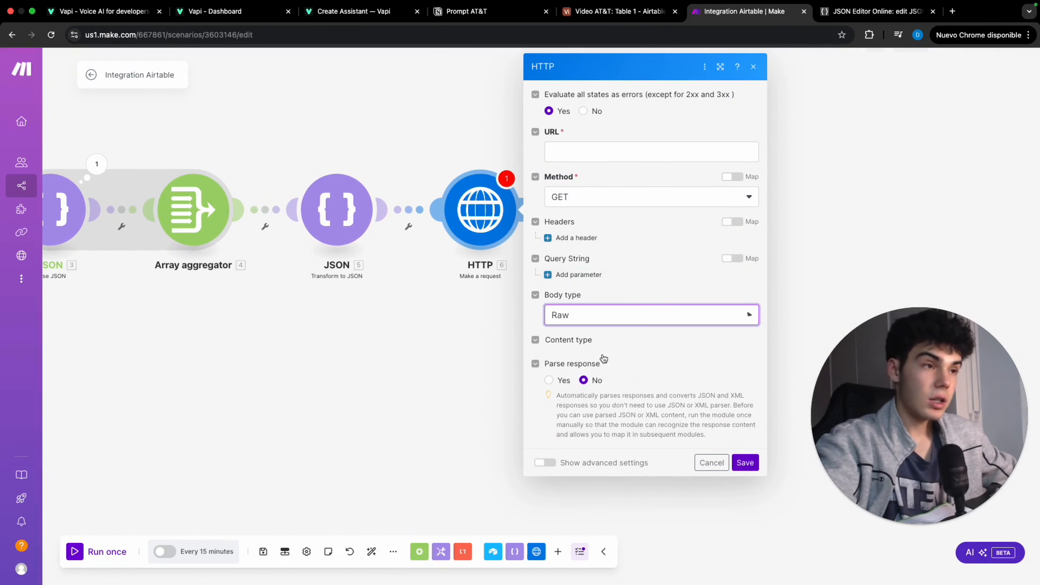
{"action": "left_click", "coordinate": [597, 359]}
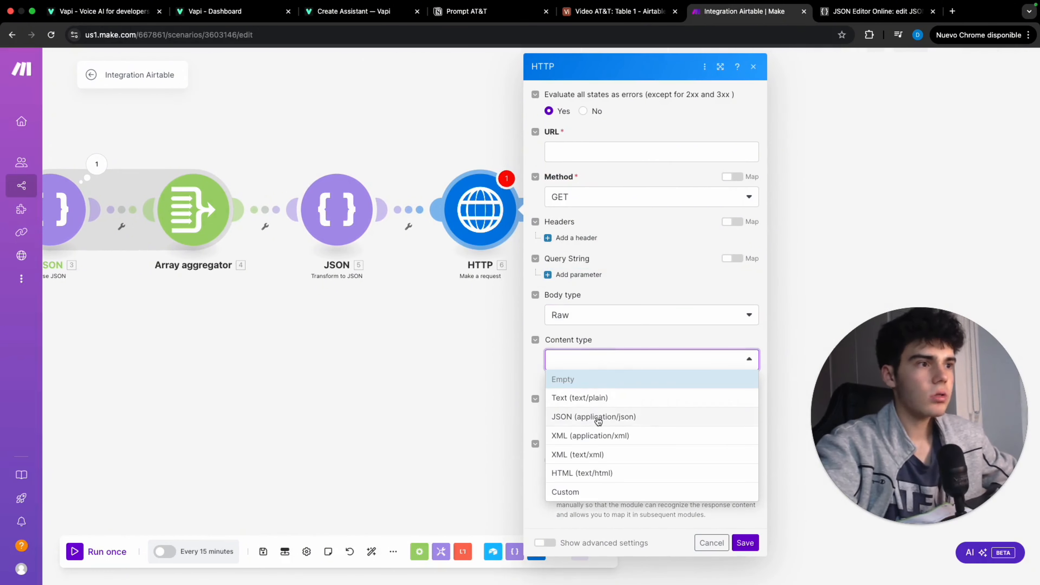
{"action": "left_click", "coordinate": [598, 417]}
{"action": "left_click", "coordinate": [608, 423]}
{"action": "key", "text": "super+v"}
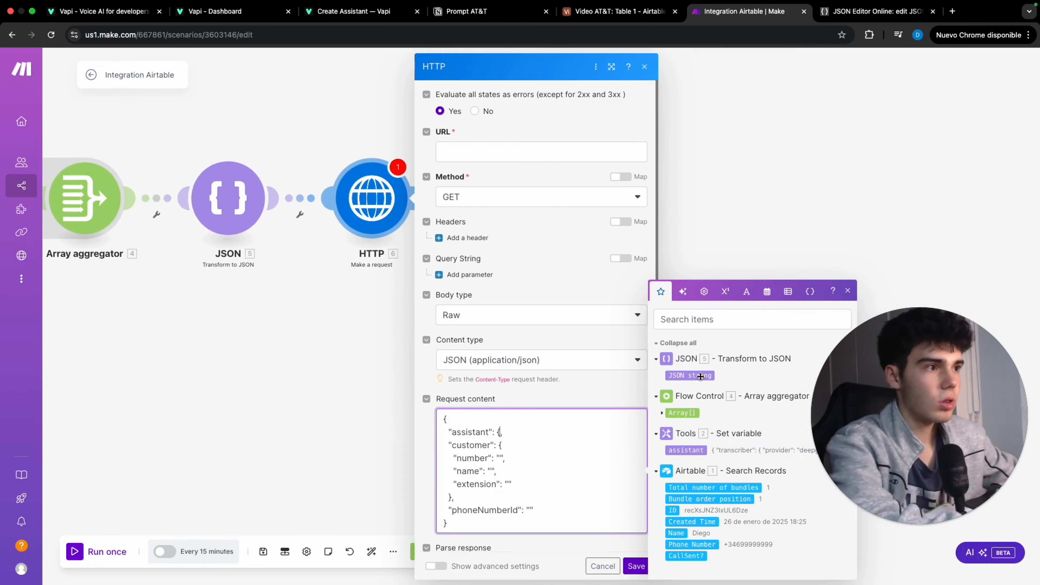
Step: Map the JSON string to assistant, the Airtable Phone Number to number and the Airtable Name to name in the request content
{"action": "left_click", "coordinate": [696, 375]}
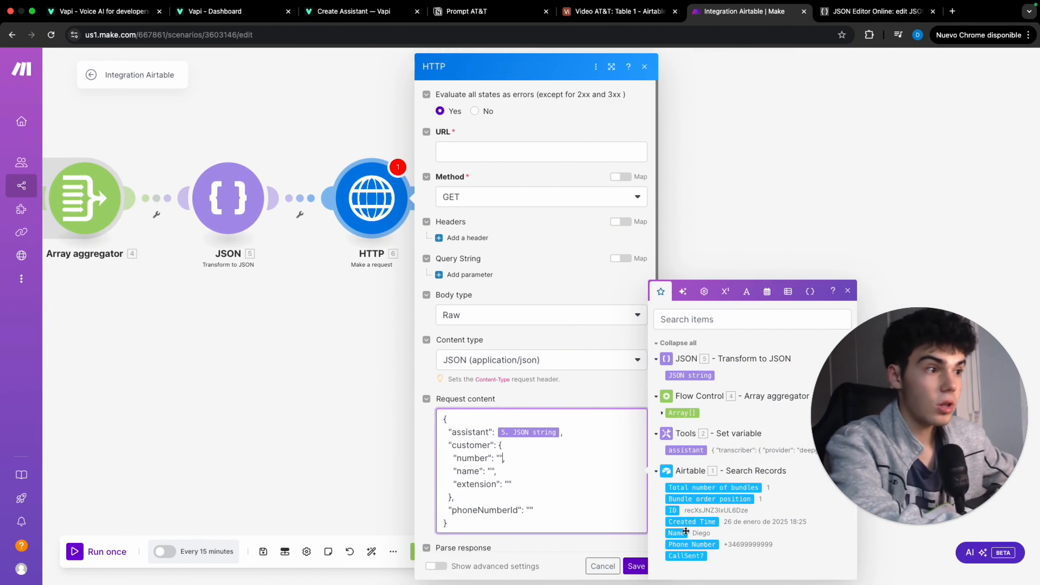
{"action": "left_click", "coordinate": [695, 544]}
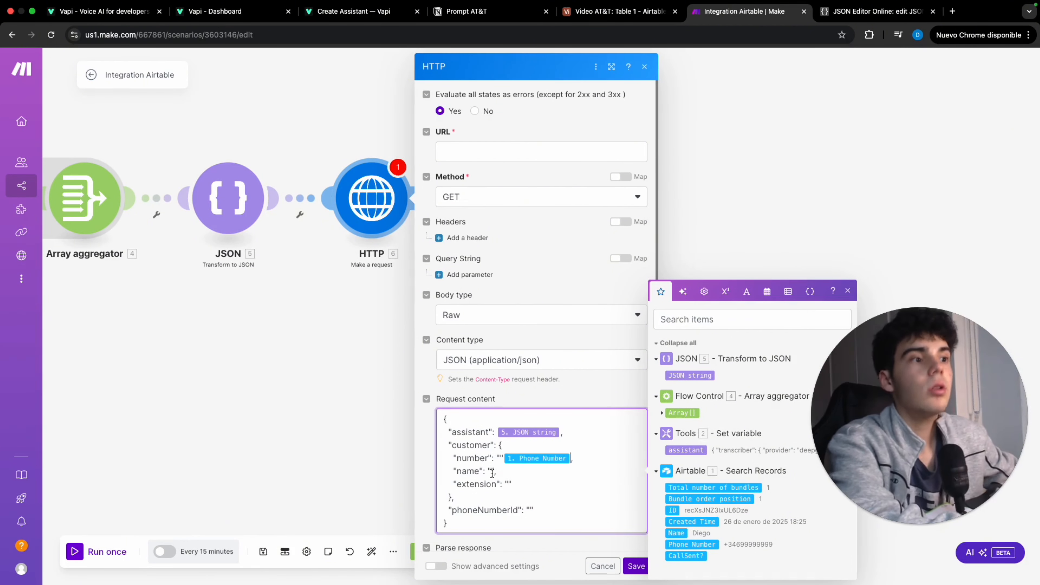
{"action": "left_click", "coordinate": [679, 535]}
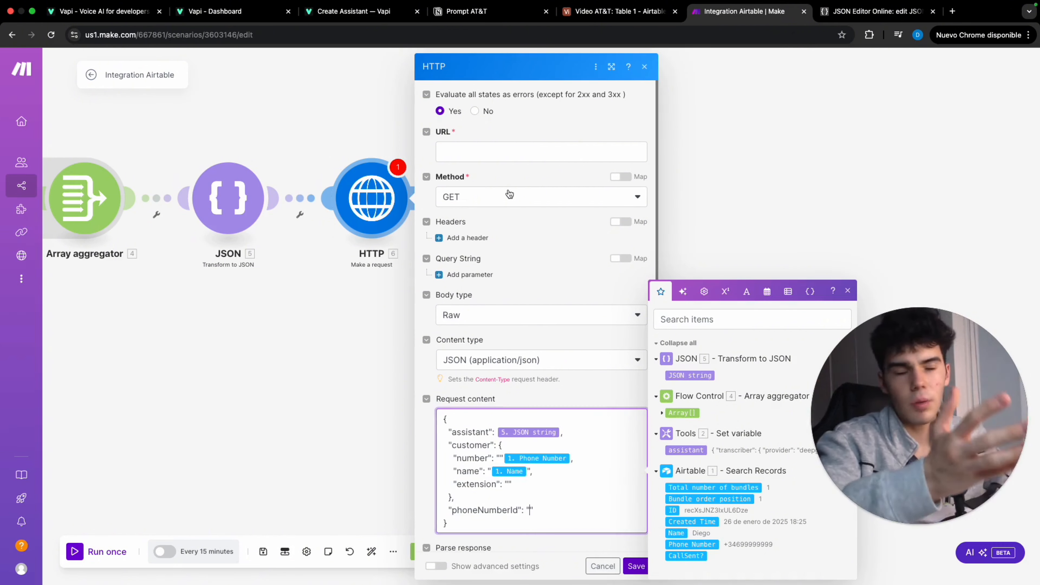
{"action": "left_click", "coordinate": [517, 196]}
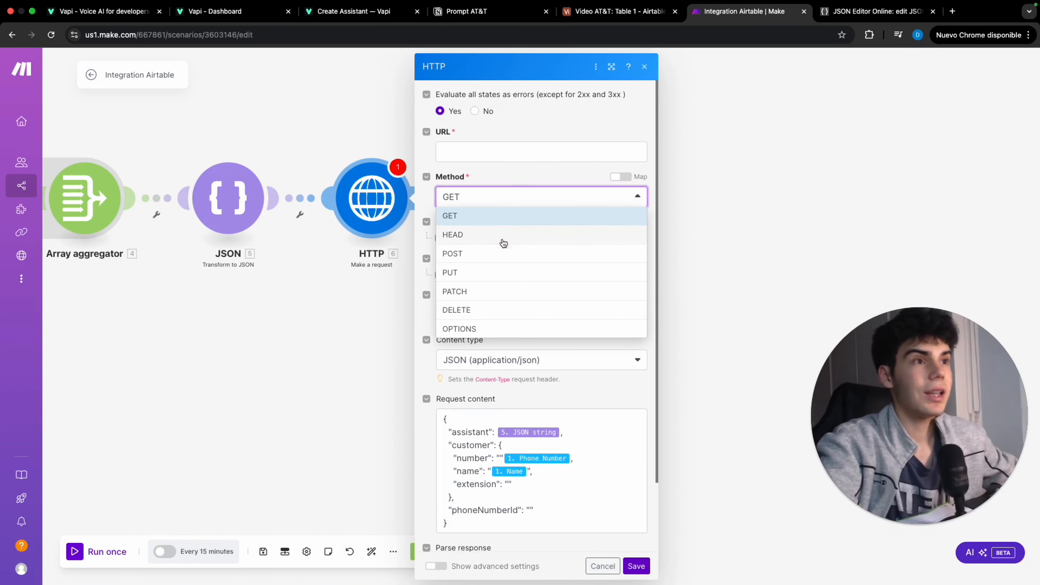
{"action": "left_click", "coordinate": [506, 254]}
{"action": "left_click", "coordinate": [371, 9]}
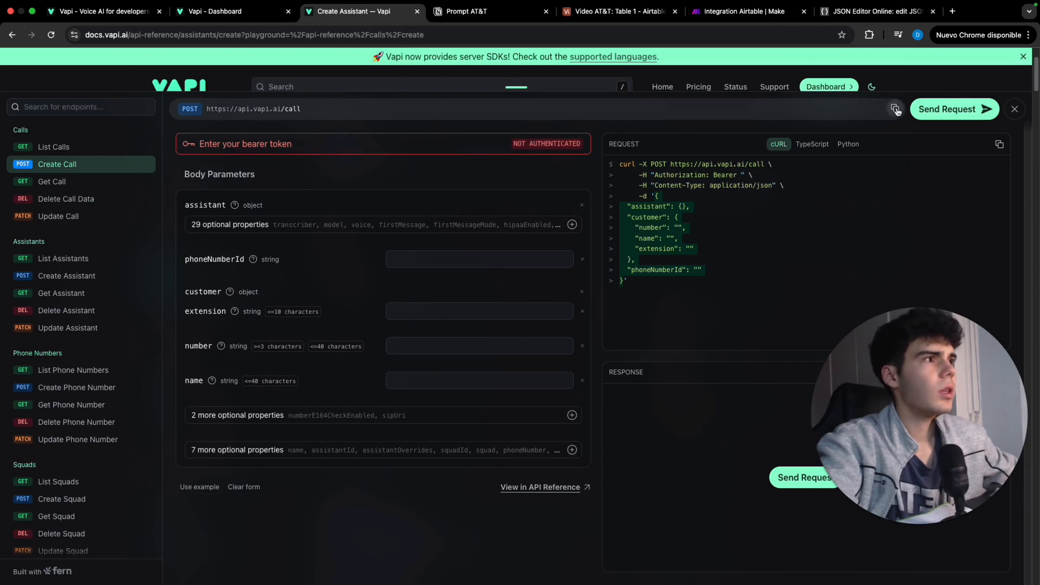
{"action": "left_click", "coordinate": [852, 20]}
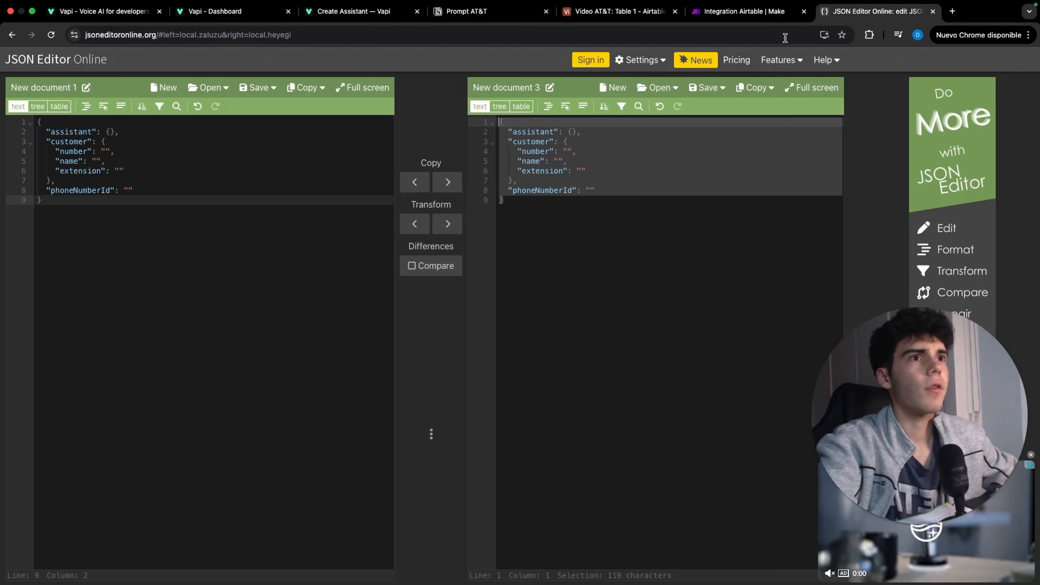
{"action": "left_click", "coordinate": [768, 13]}
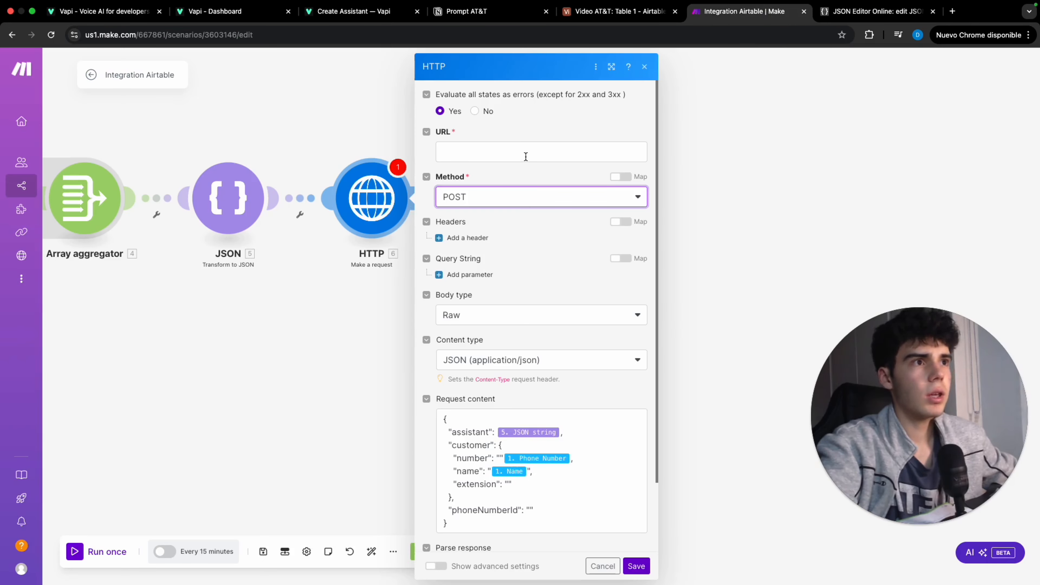
{"action": "left_click", "coordinate": [526, 157]}
{"action": "type", "text": "https://api.vapi.ai/call"}
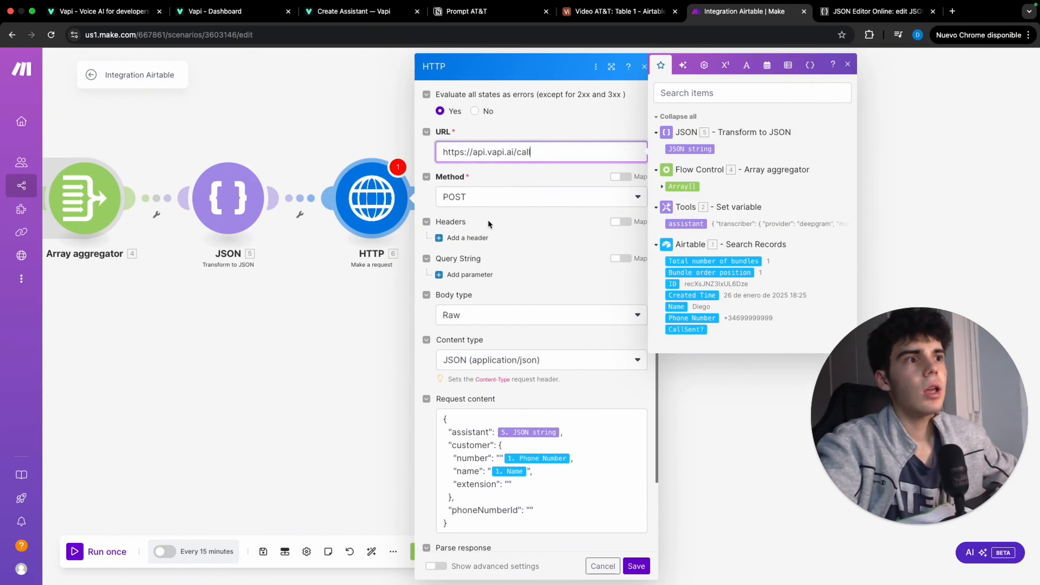
Step: Add a header named Authorization with the value Bearer to the HTTP request, taking the name from the Create Call reference
{"action": "left_click", "coordinate": [479, 239]}
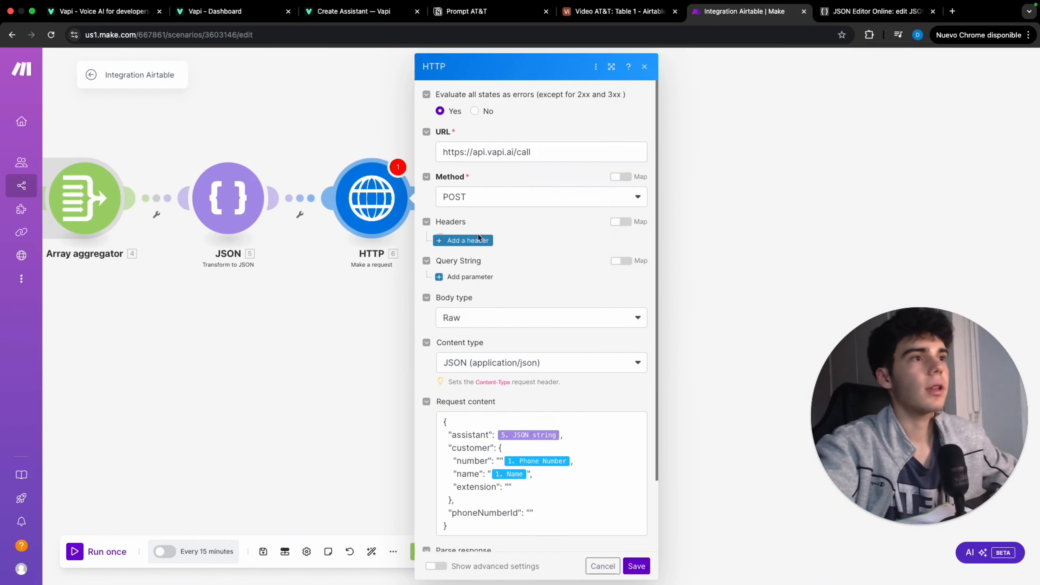
{"action": "left_click", "coordinate": [507, 274]}
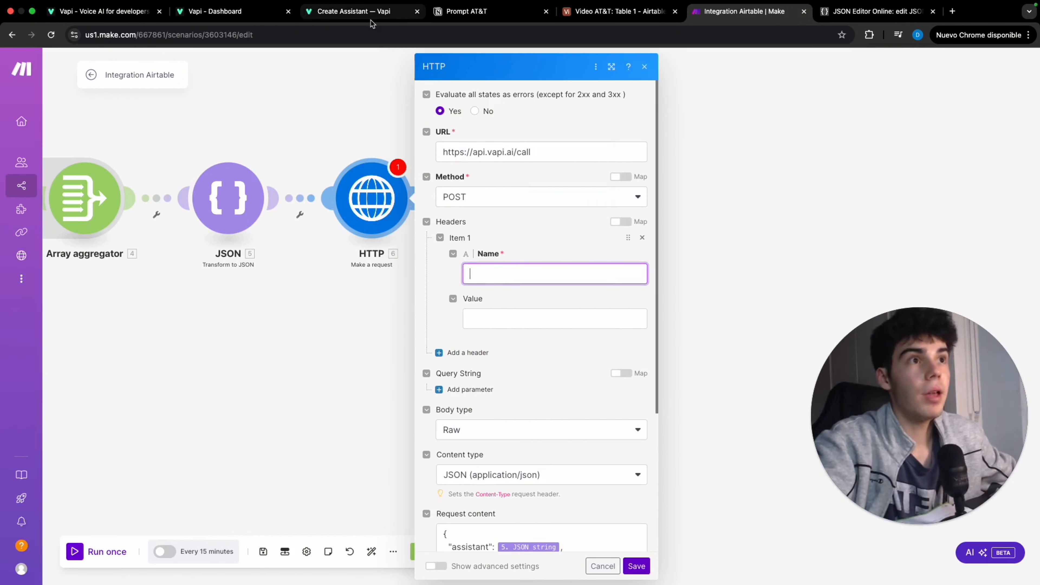
{"action": "left_click", "coordinate": [372, 17]}
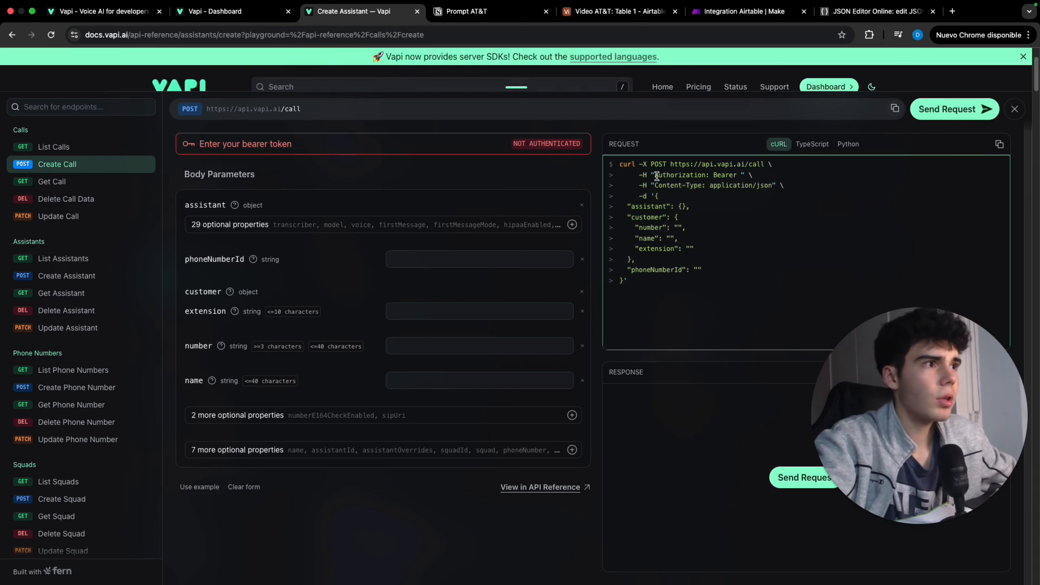
{"action": "left_click_drag", "start_coordinate": [656, 176], "coordinate": [690, 176]}
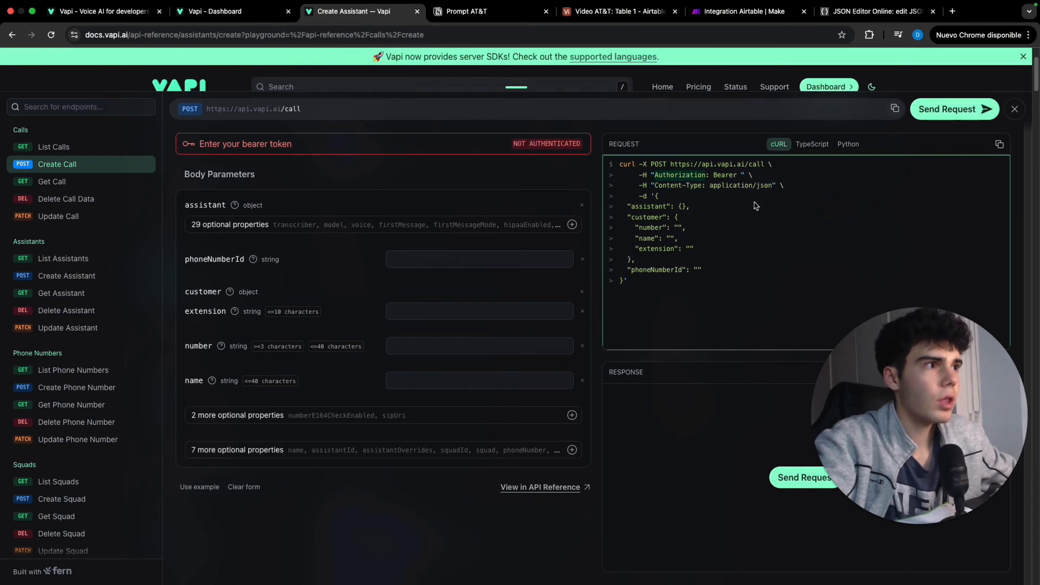
{"action": "left_click", "coordinate": [769, 14]}
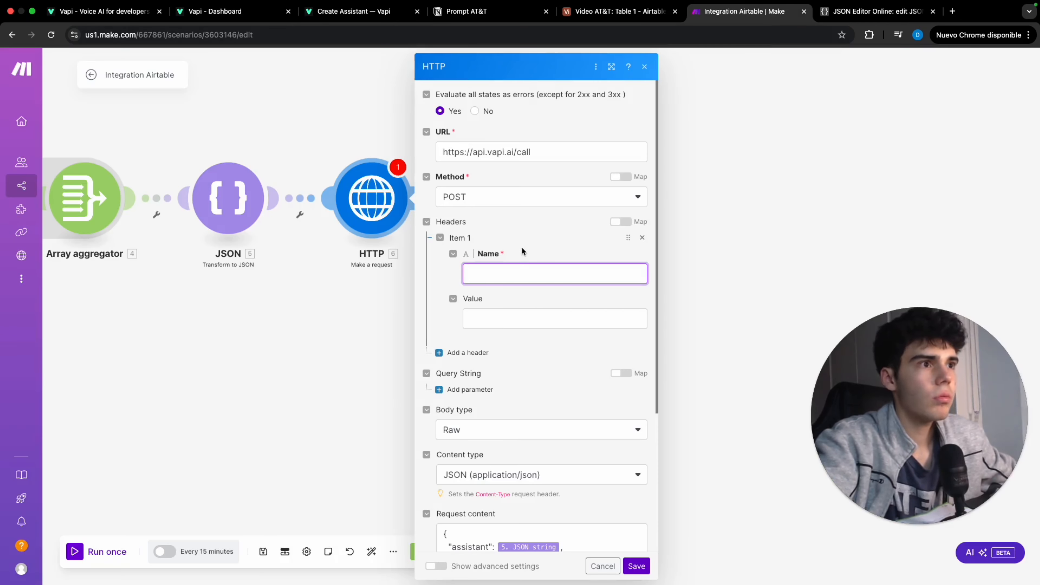
{"action": "type", "text": "Authorization"}
{"action": "left_click", "coordinate": [519, 316]}
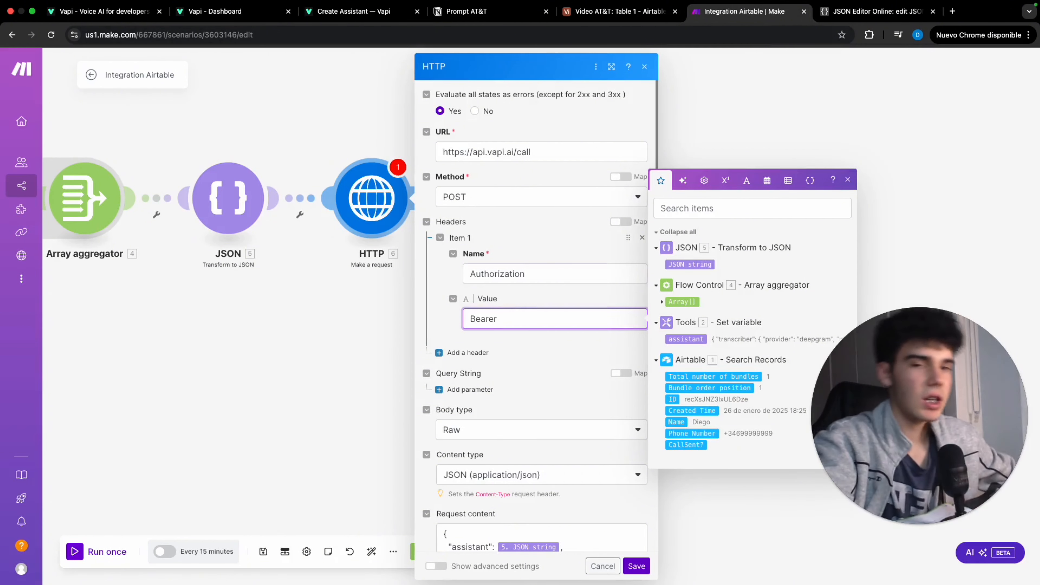
{"action": "type", "text": "Bearer"}
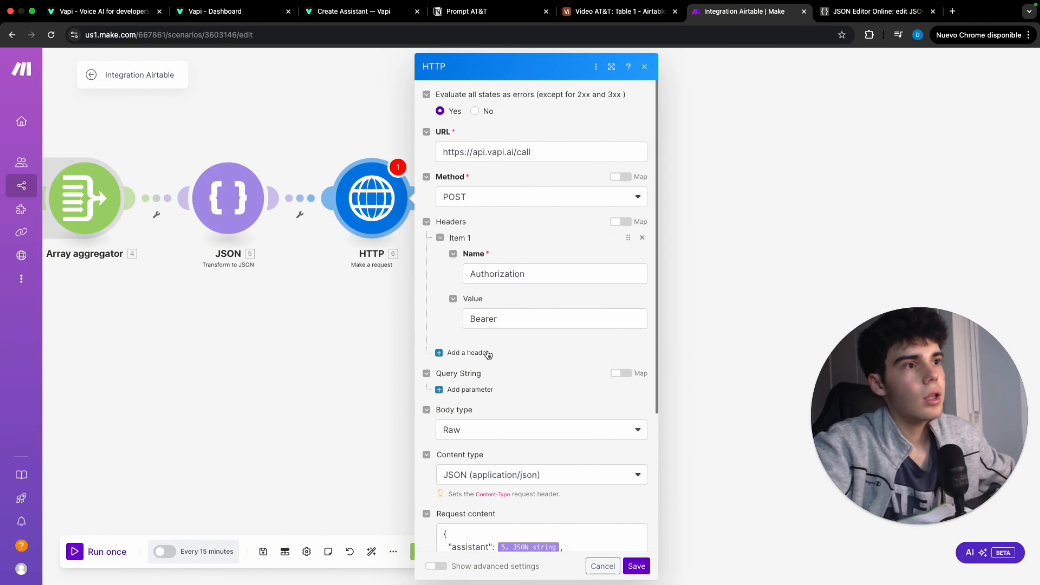
Step: Add a second header named Content-Type with the value application/json, copying both from the Create Call reference's cURL request
{"action": "left_click", "coordinate": [467, 352]}
{"action": "left_click", "coordinate": [355, 12]}
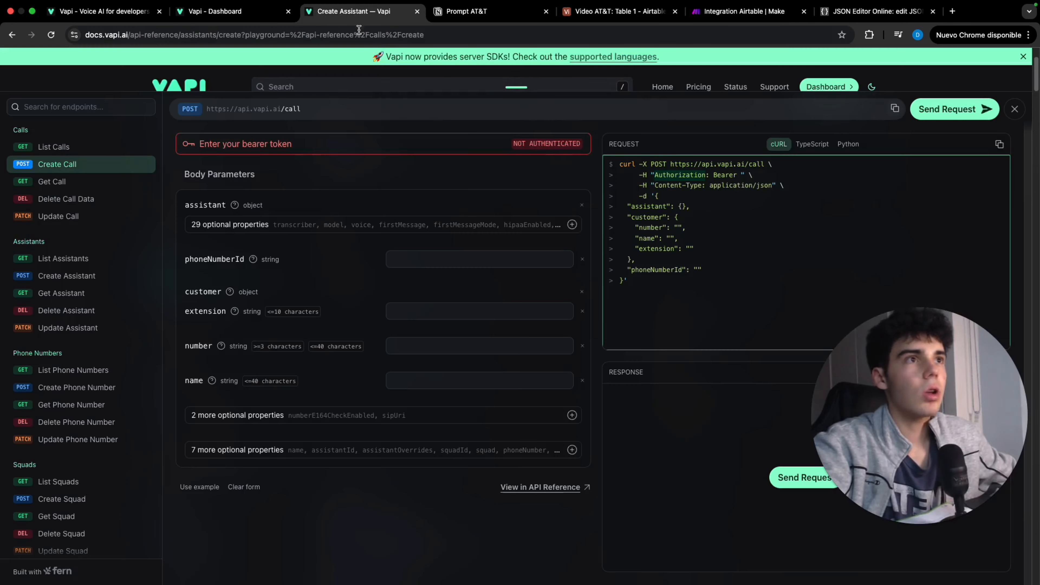
{"action": "left_click_drag", "start_coordinate": [655, 186], "coordinate": [698, 186]}
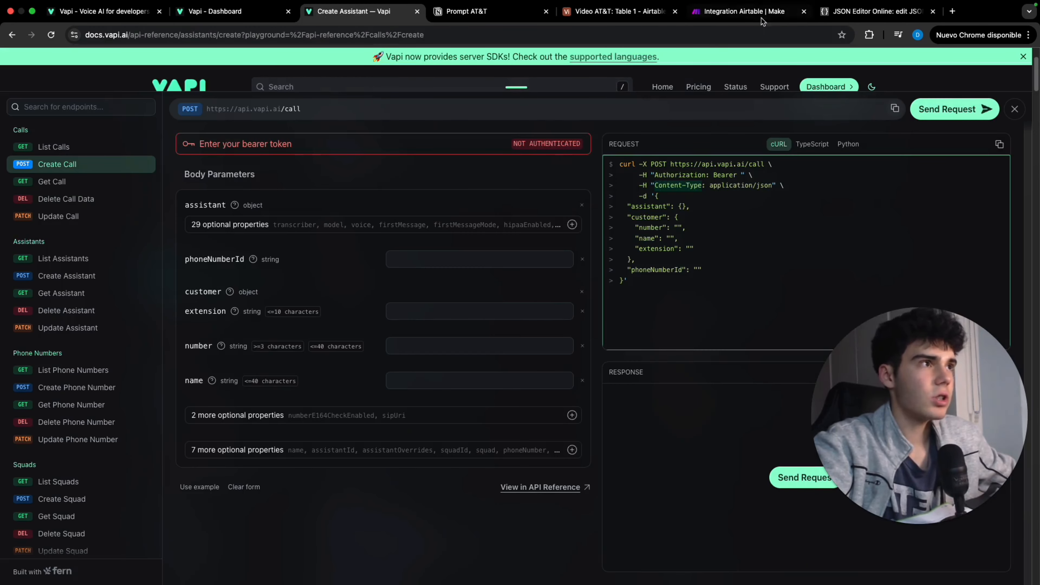
{"action": "left_click", "coordinate": [727, 13]}
{"action": "type", "text": "Content-Type"}
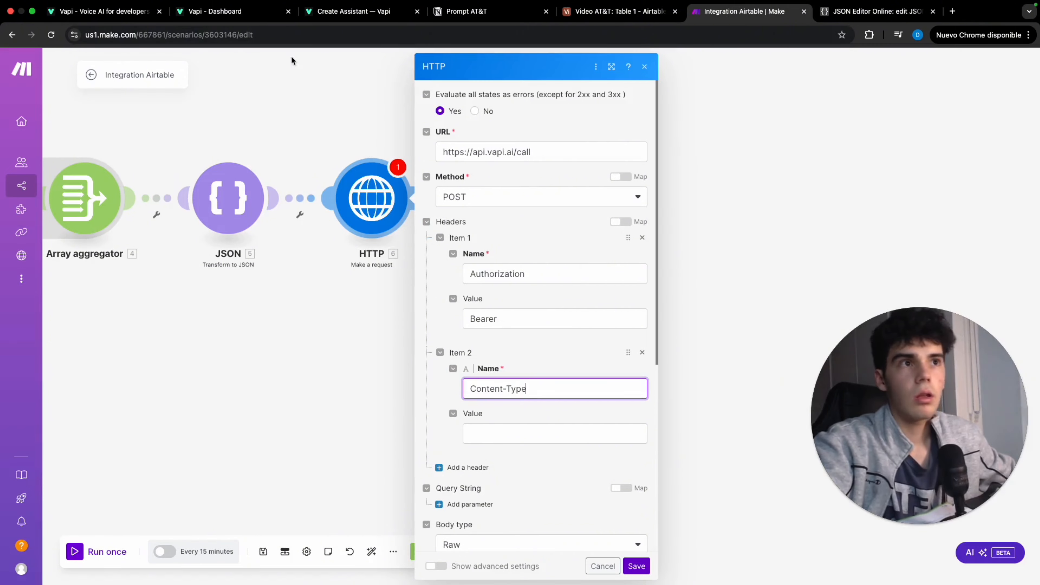
{"action": "left_click", "coordinate": [323, 13]}
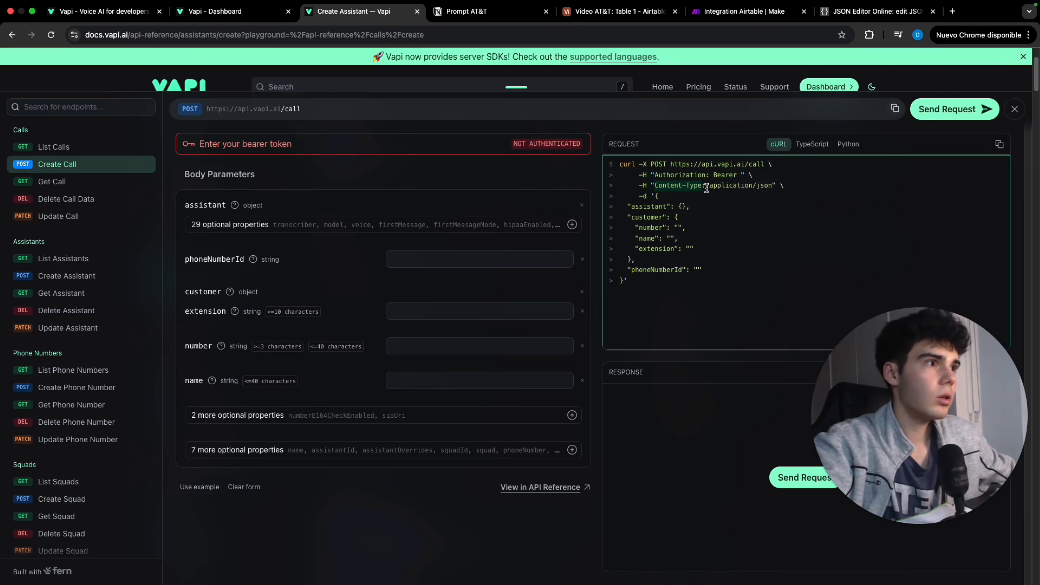
{"action": "left_click_drag", "start_coordinate": [708, 187], "coordinate": [775, 188]}
{"action": "key", "text": "ctrl+c"}
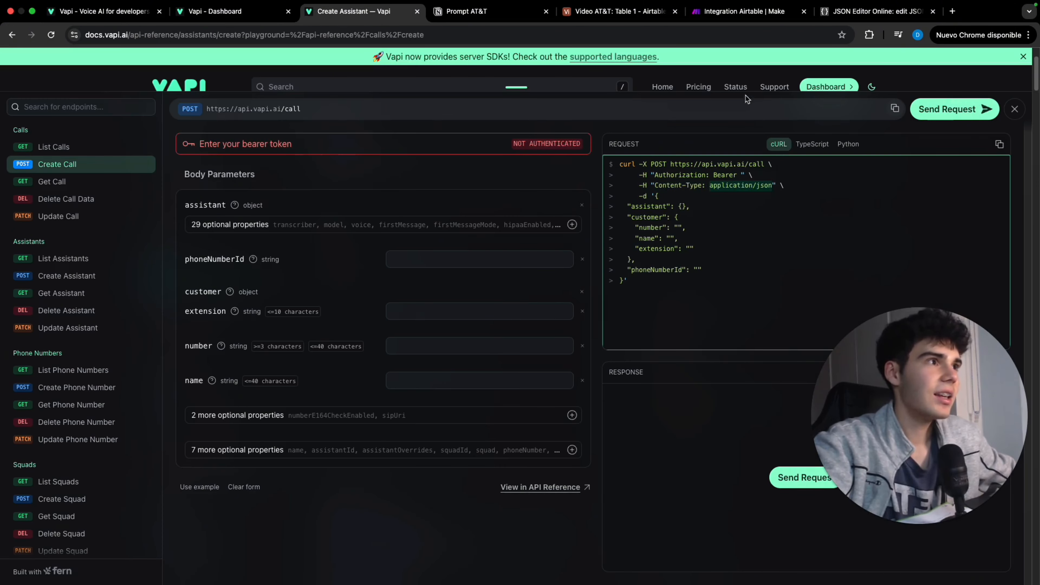
{"action": "left_click", "coordinate": [733, 18]}
{"action": "left_click", "coordinate": [553, 428]}
{"action": "key", "text": "ctrl+v"}
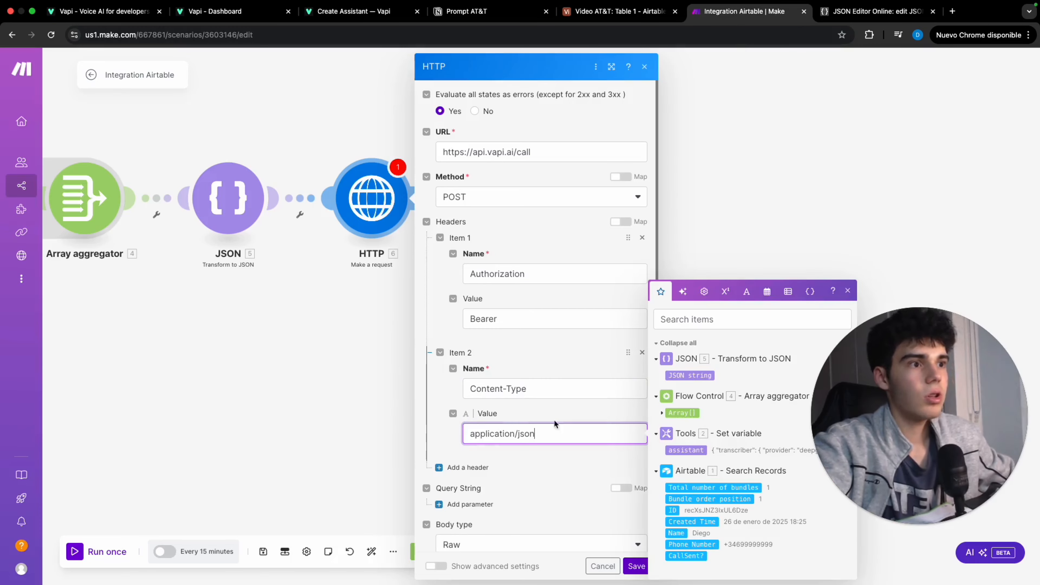
{"action": "scroll", "coordinate": [559, 430], "scroll_direction": "down", "scroll_amount": 5}
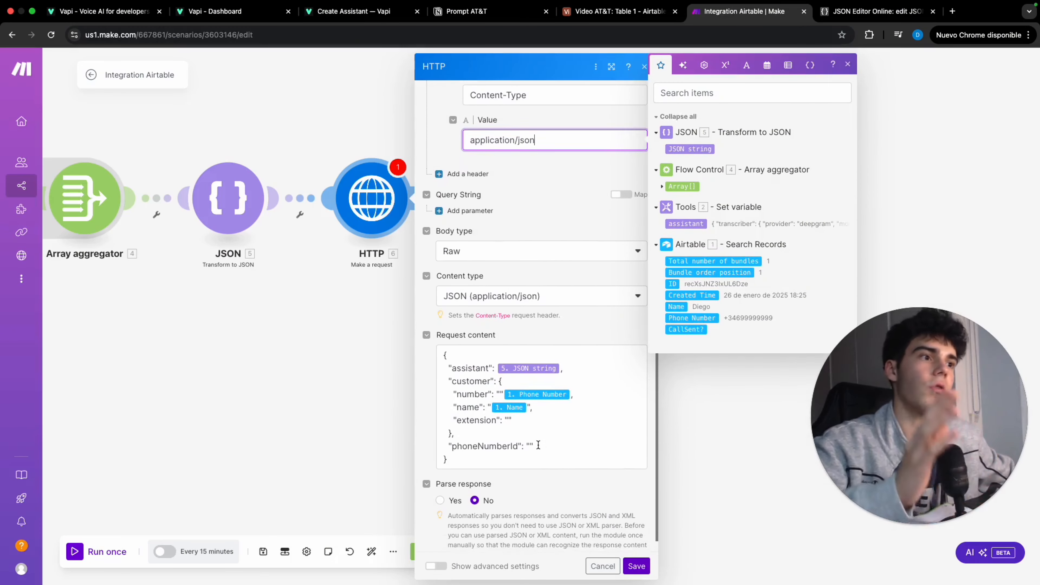
{"action": "scroll", "coordinate": [545, 430], "scroll_direction": "up", "scroll_amount": 6}
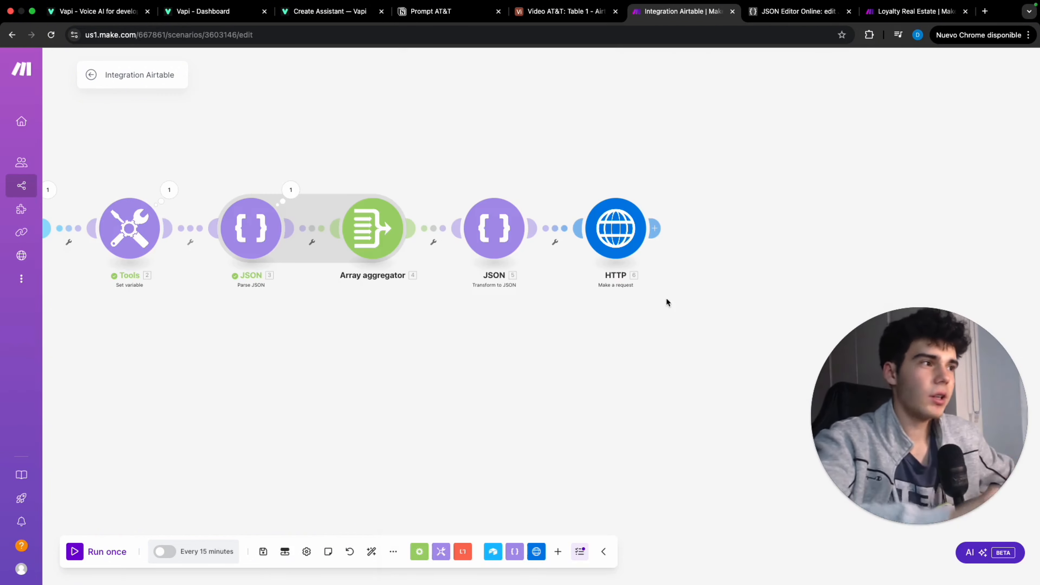
Step: Add an Airtable Update a Record module after the HTTP module and choose base Video AT&T and Table 1
{"action": "left_click", "coordinate": [657, 233]}
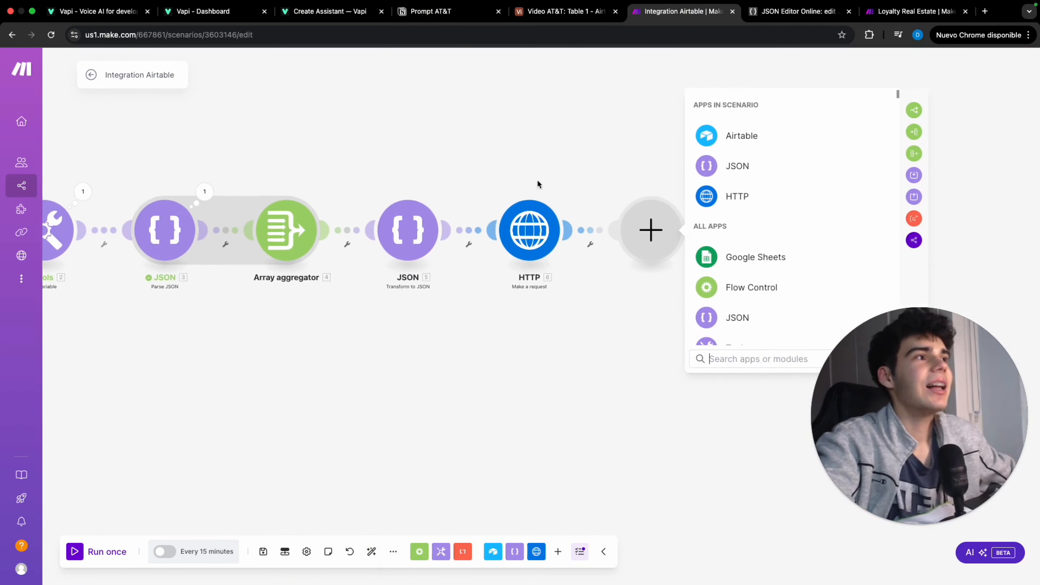
{"action": "left_click", "coordinate": [700, 150]}
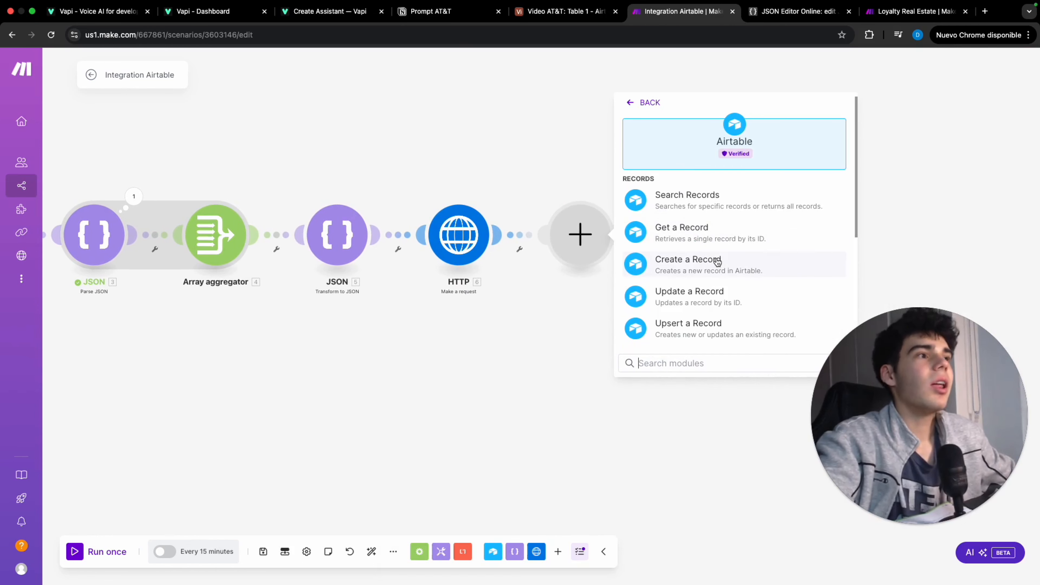
{"action": "left_click", "coordinate": [726, 290]}
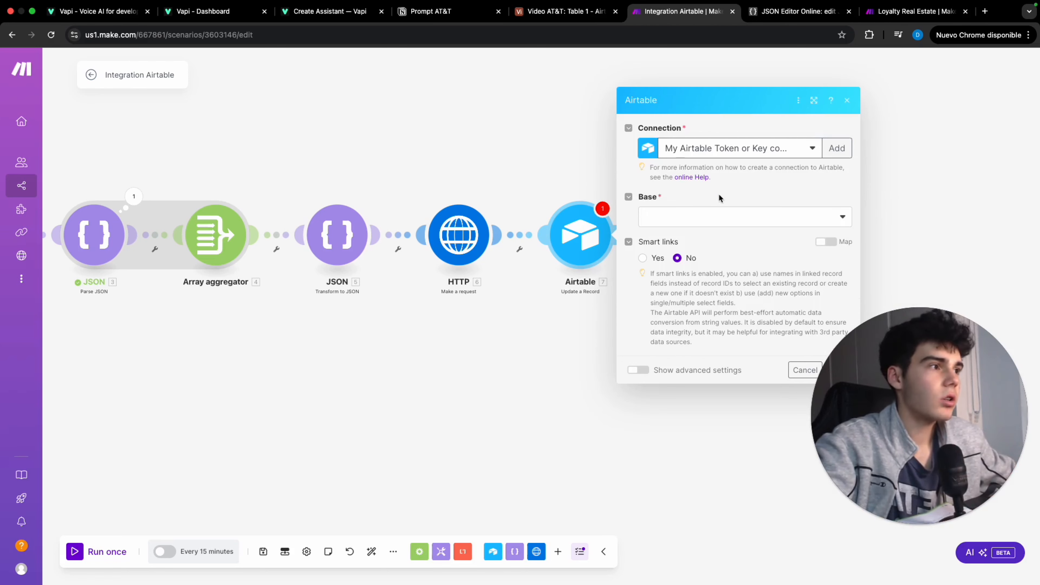
{"action": "left_click", "coordinate": [709, 214]}
{"action": "left_click", "coordinate": [682, 330]}
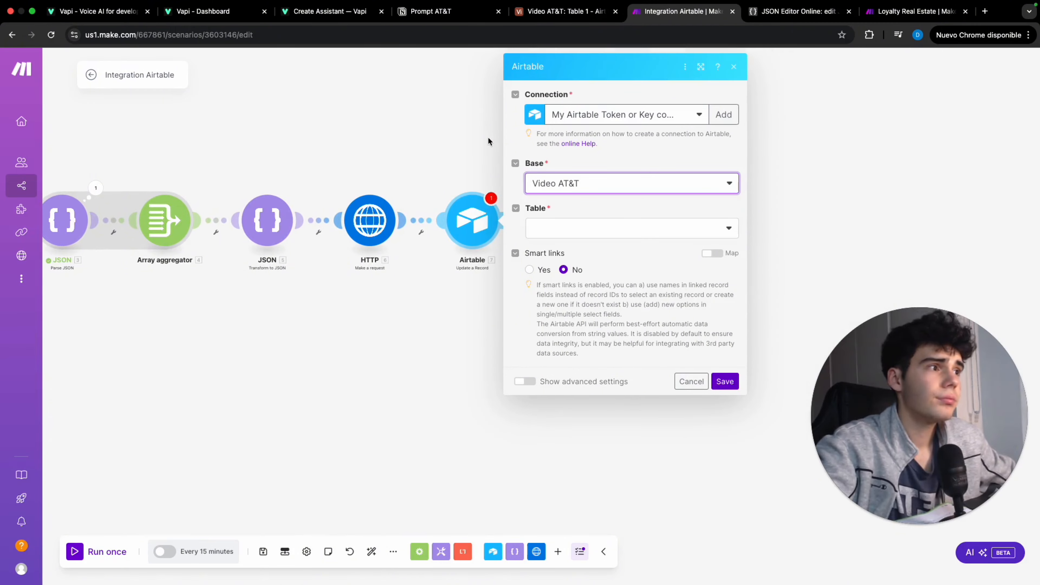
{"action": "left_click", "coordinate": [577, 219]}
{"action": "left_click", "coordinate": [573, 248]}
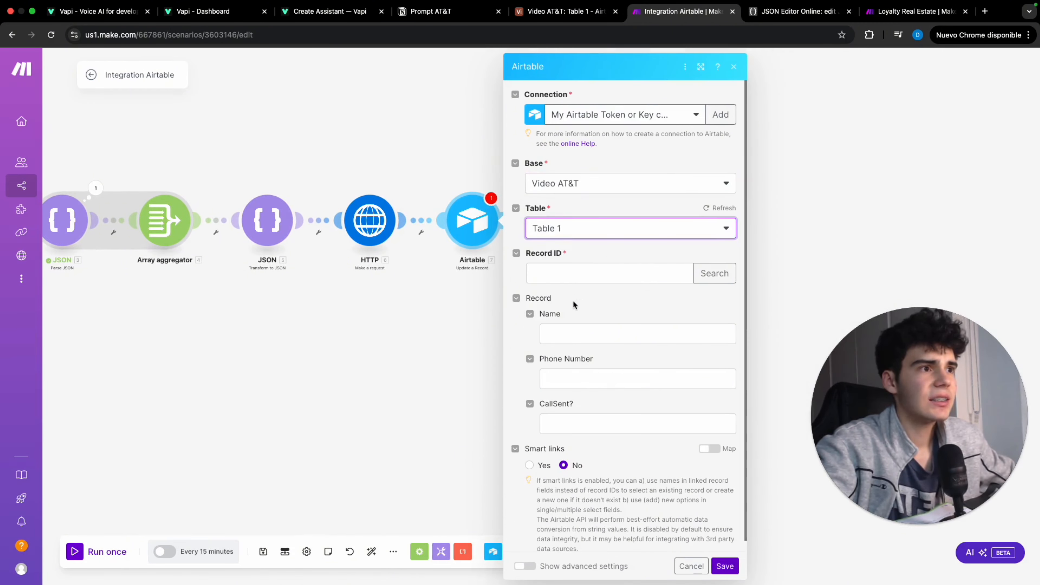
Step: Map the Update a Record module's Record ID to the ID from the Airtable Search Records module
{"action": "left_click", "coordinate": [592, 272]}
{"action": "left_click_drag", "start_coordinate": [485, 318], "coordinate": [408, 306]}
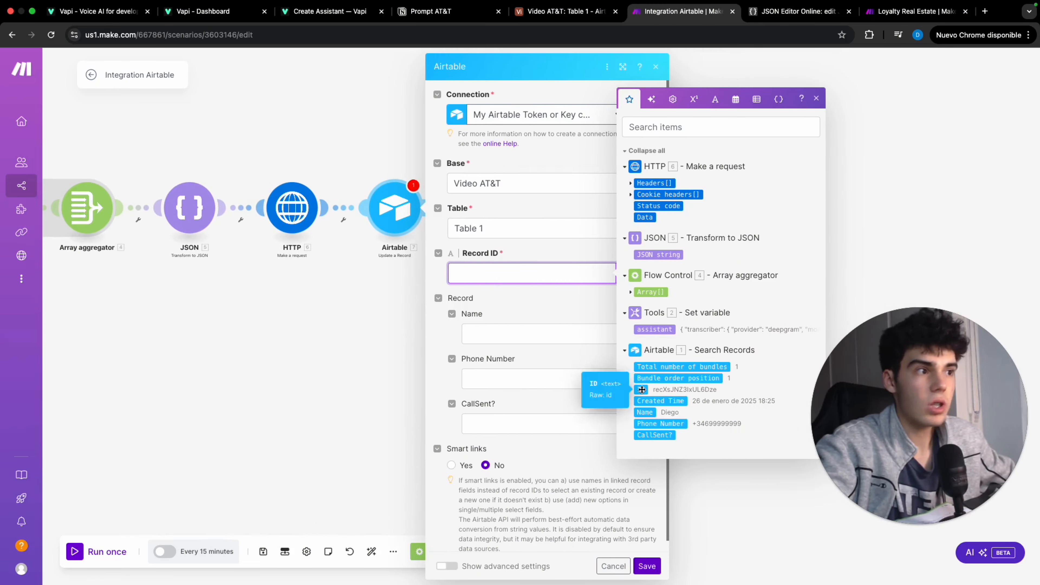
{"action": "left_click", "coordinate": [641, 389]}
Step: Set the CallSent? field to the text "Call sent in" followed by formatDate(now; DD/MM/YYYY)
{"action": "left_click", "coordinate": [552, 423]}
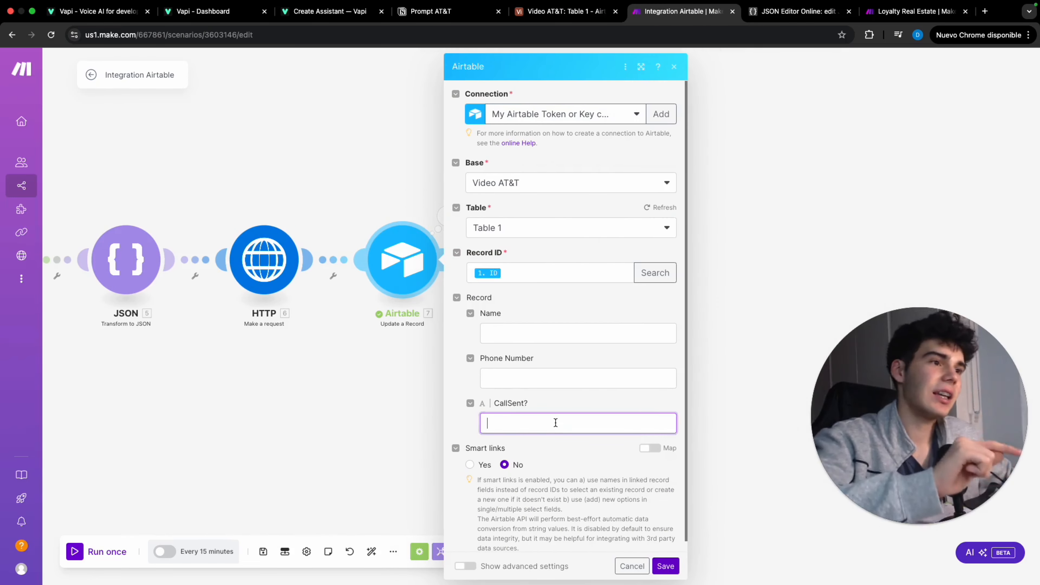
{"action": "type", "text": "Call sent in "}
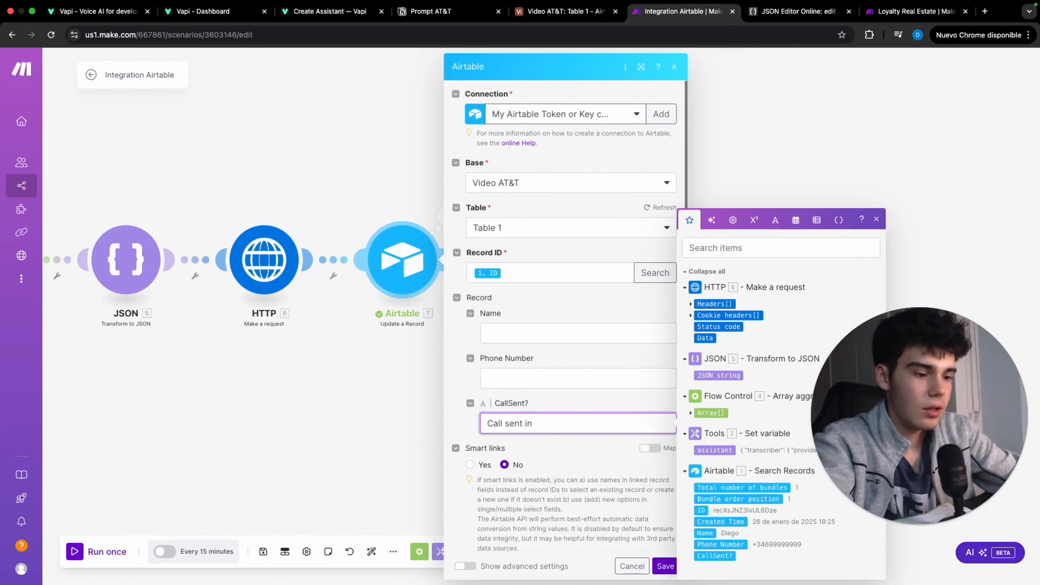
{"action": "type", "text": "formatDate"}
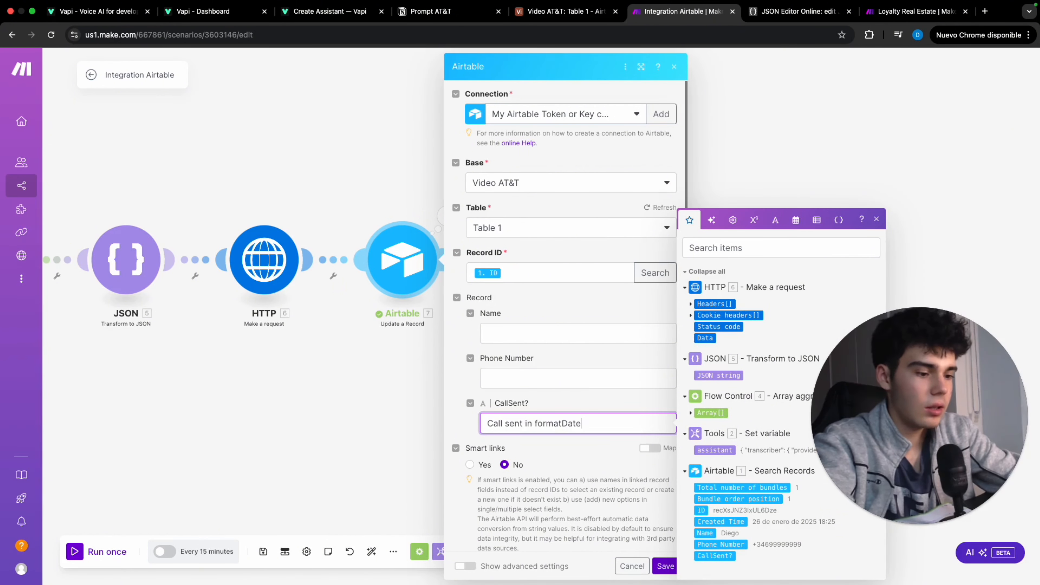
{"action": "type", "text": "("}
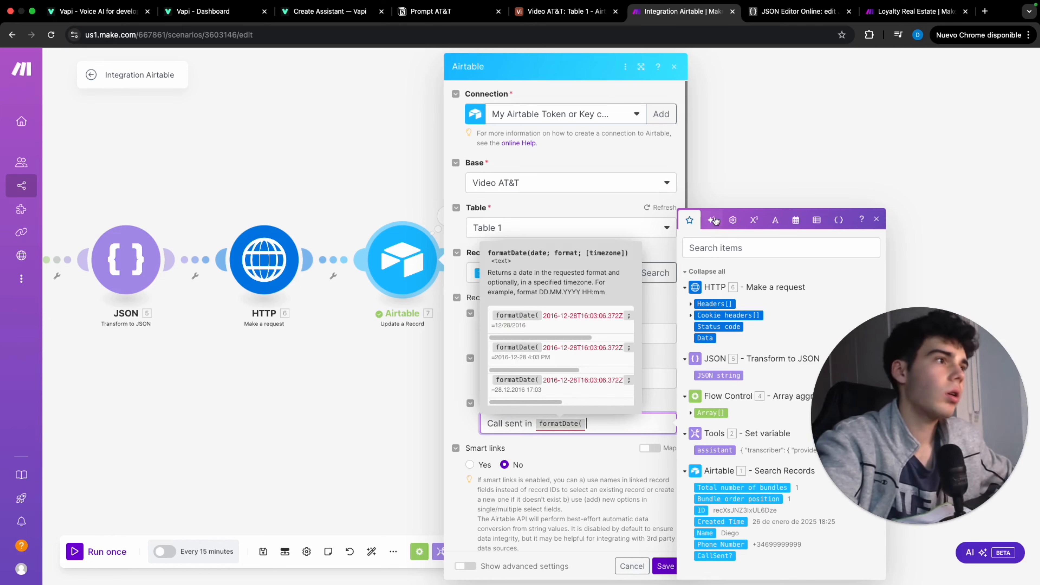
{"action": "left_click", "coordinate": [794, 221]}
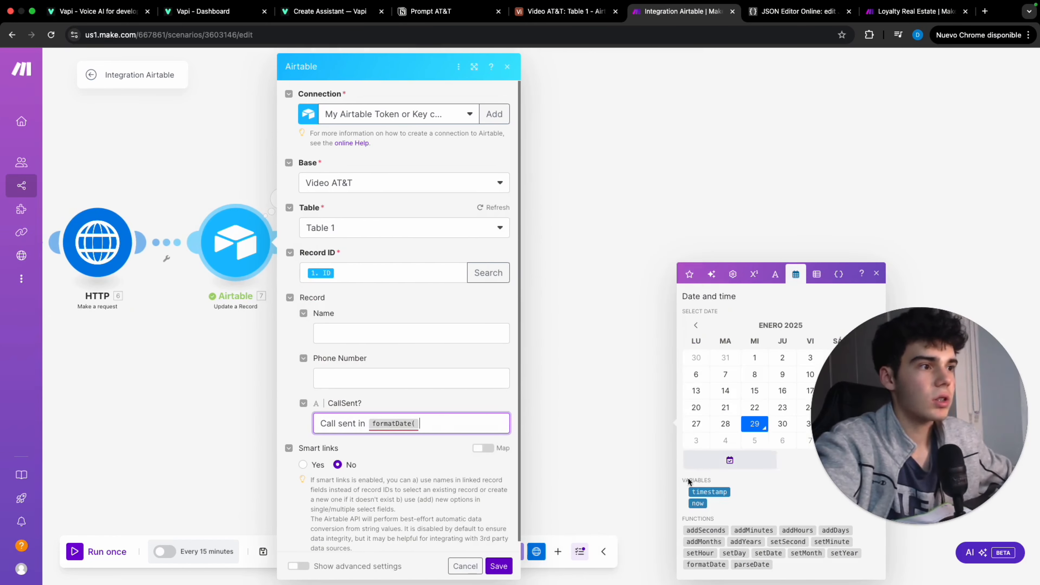
{"action": "left_click", "coordinate": [698, 504]}
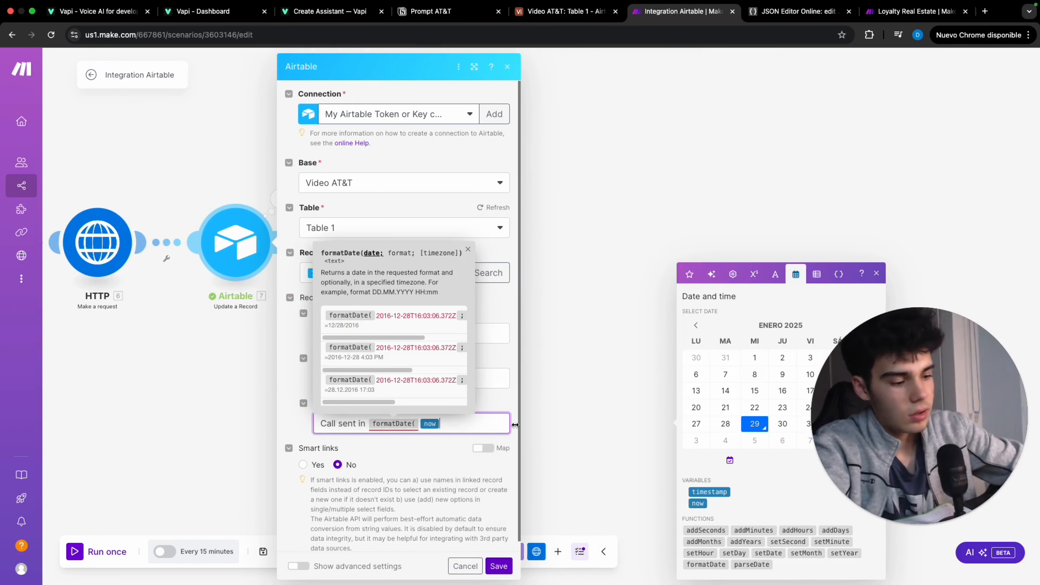
{"action": "type", "text": ";"}
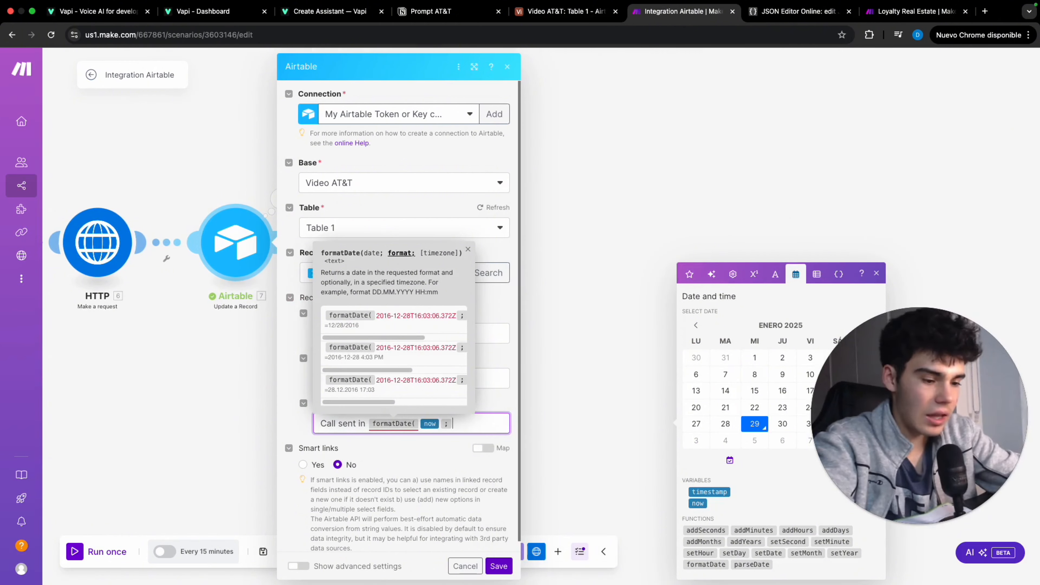
{"action": "type", "text": "DD/MM"}
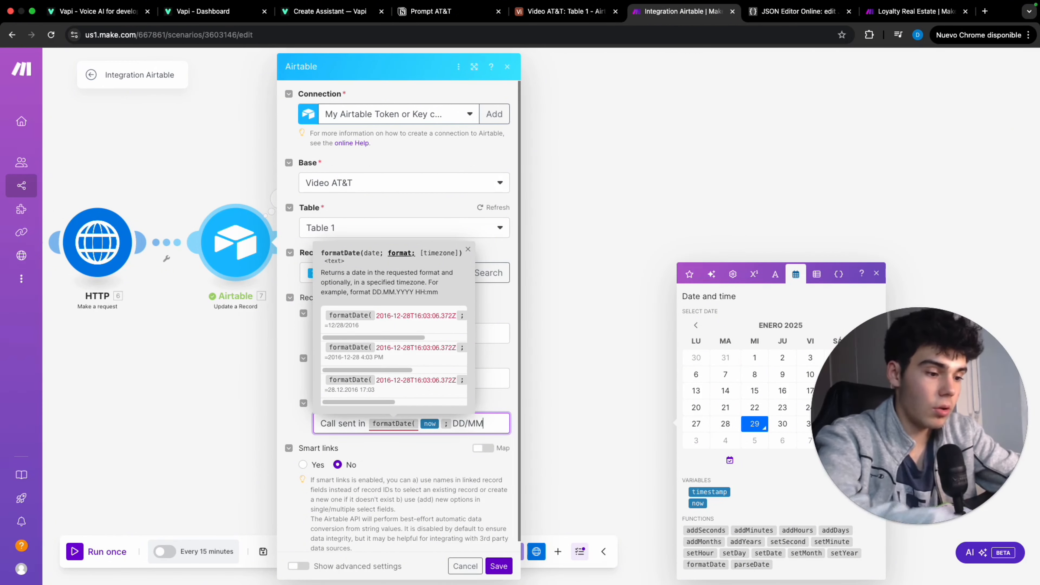
{"action": "type", "text": "/YYYY"}
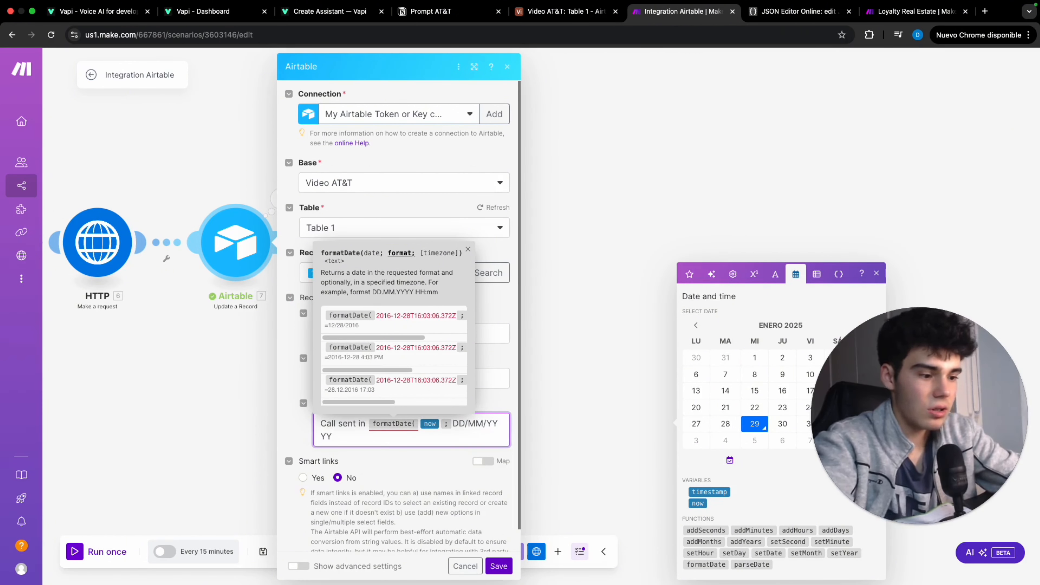
{"action": "type", "text": ")"}
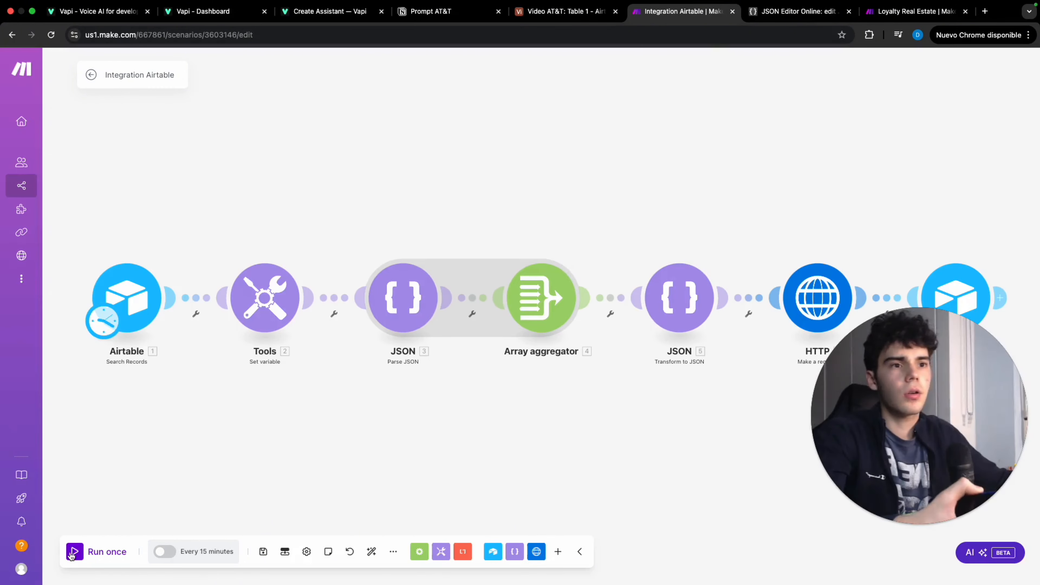
Step: Run the whole Integration Airtable scenario once to test the outbound call and record update
{"action": "left_click", "coordinate": [73, 551]}
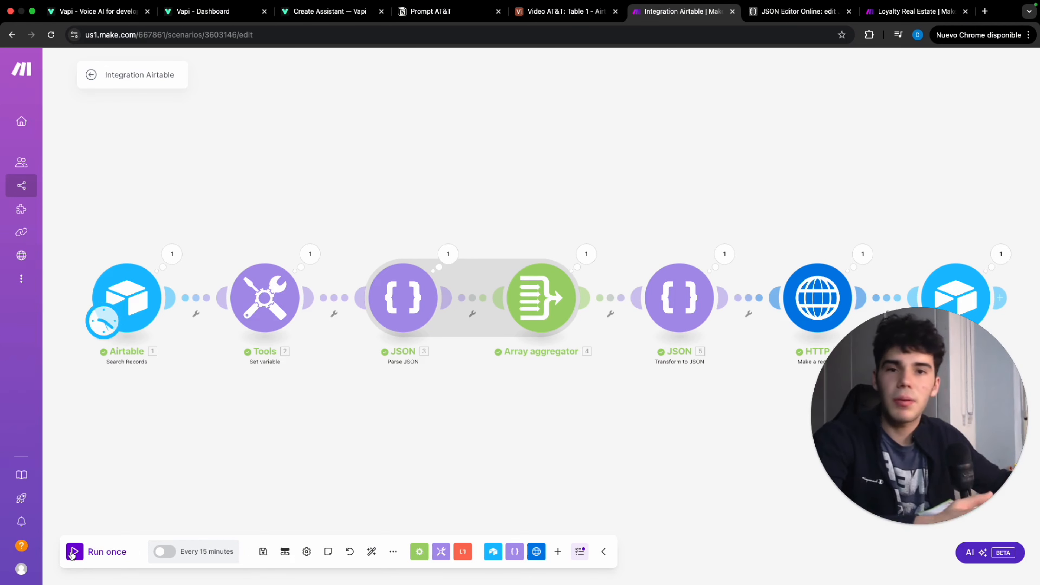
{"action": "scroll", "coordinate": [543, 213], "scroll_direction": "down", "scroll_amount": 1}
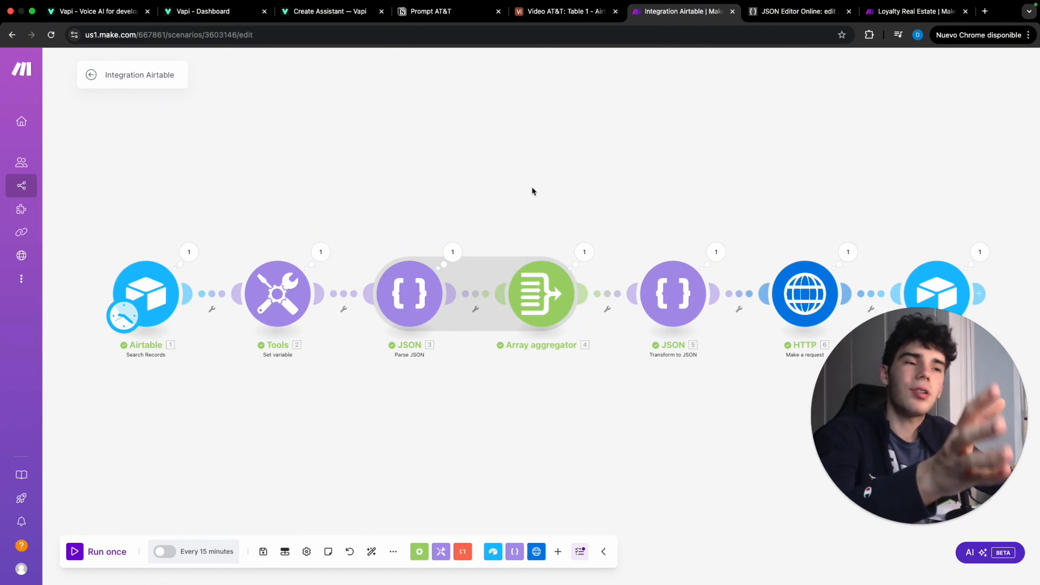
{"action": "left_click_drag", "start_coordinate": [618, 208], "coordinate": [573, 202]}
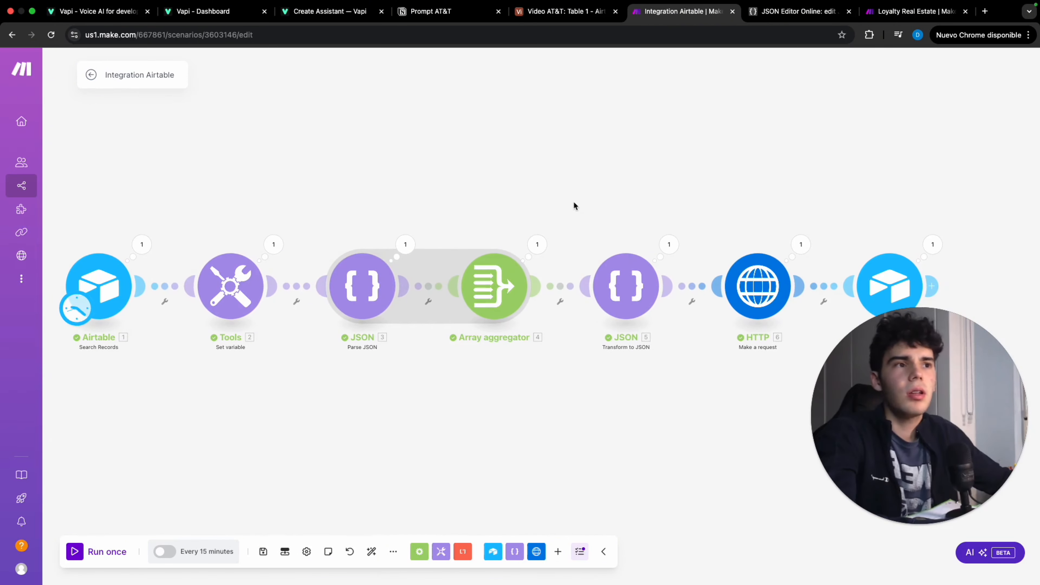